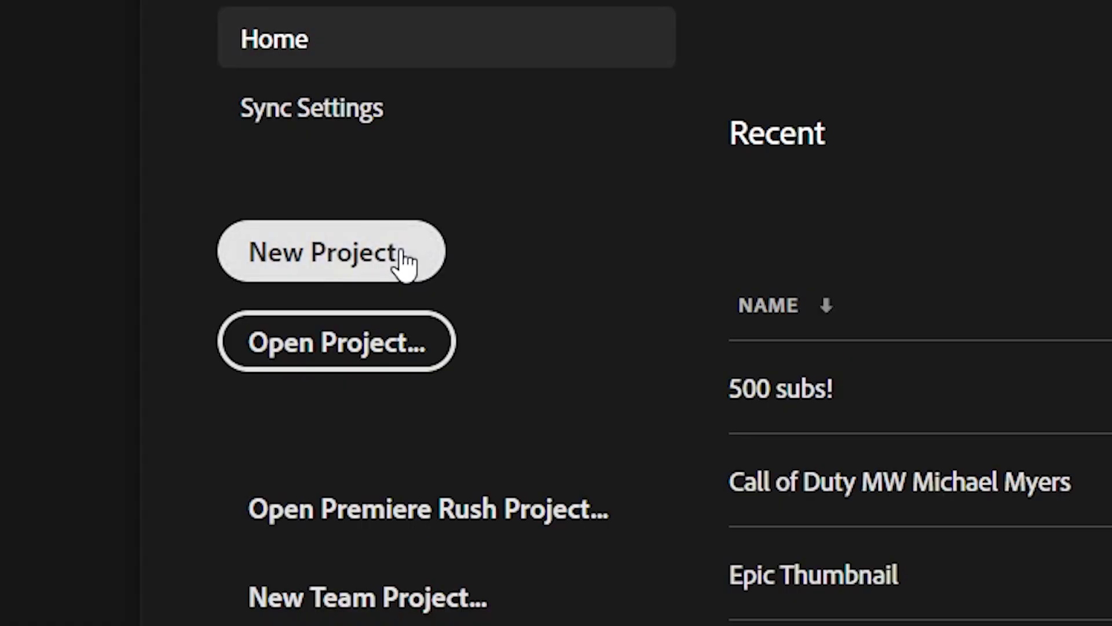
Create a new project named "EPIC TUTORIAL" in the Filmora Projects folder.
left_click(202, 225)
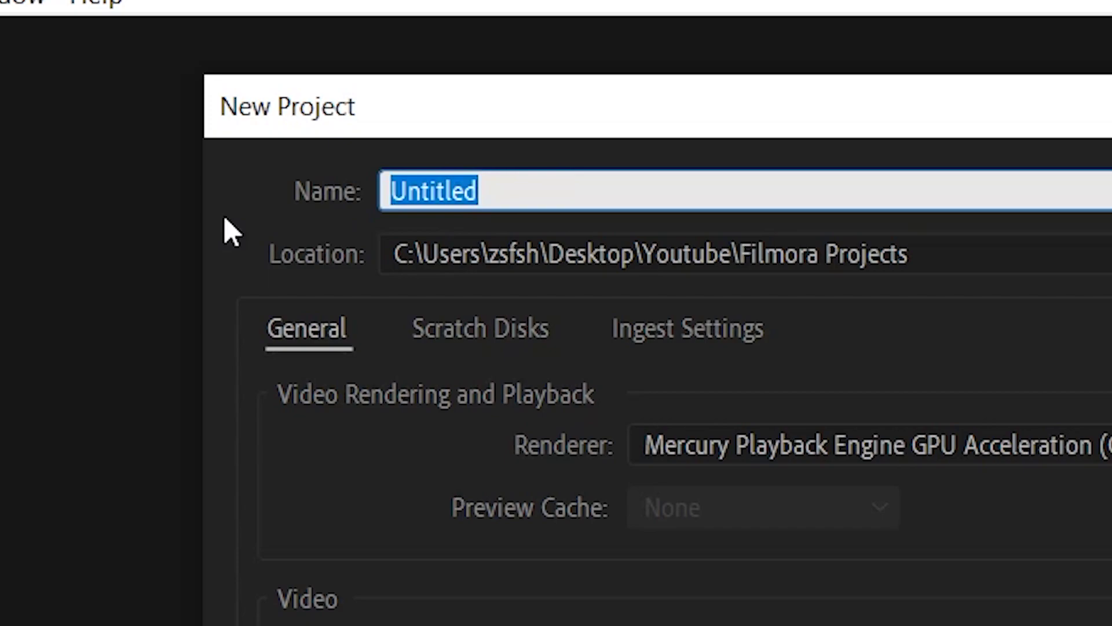
type("EPIC T")
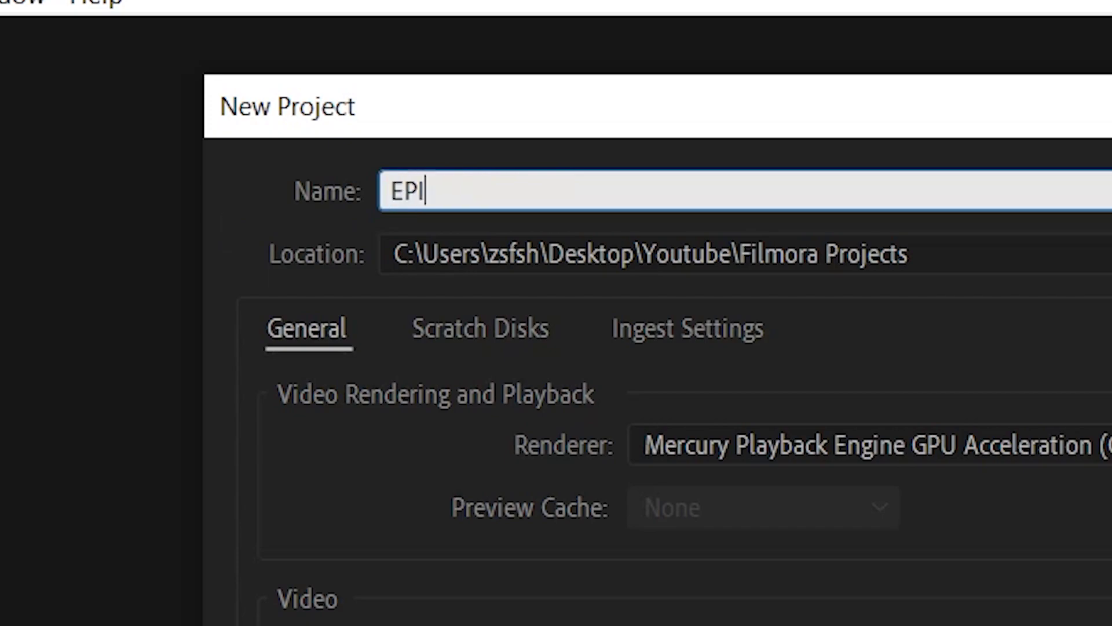
type("UTORIAL")
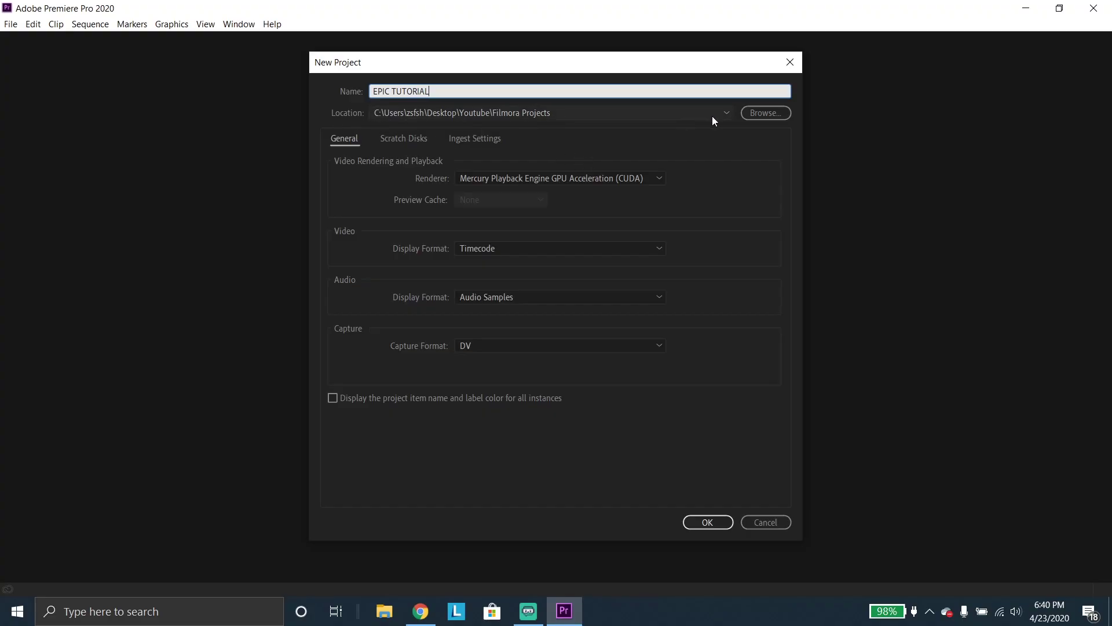
left_click(515, 113)
left_click(512, 116)
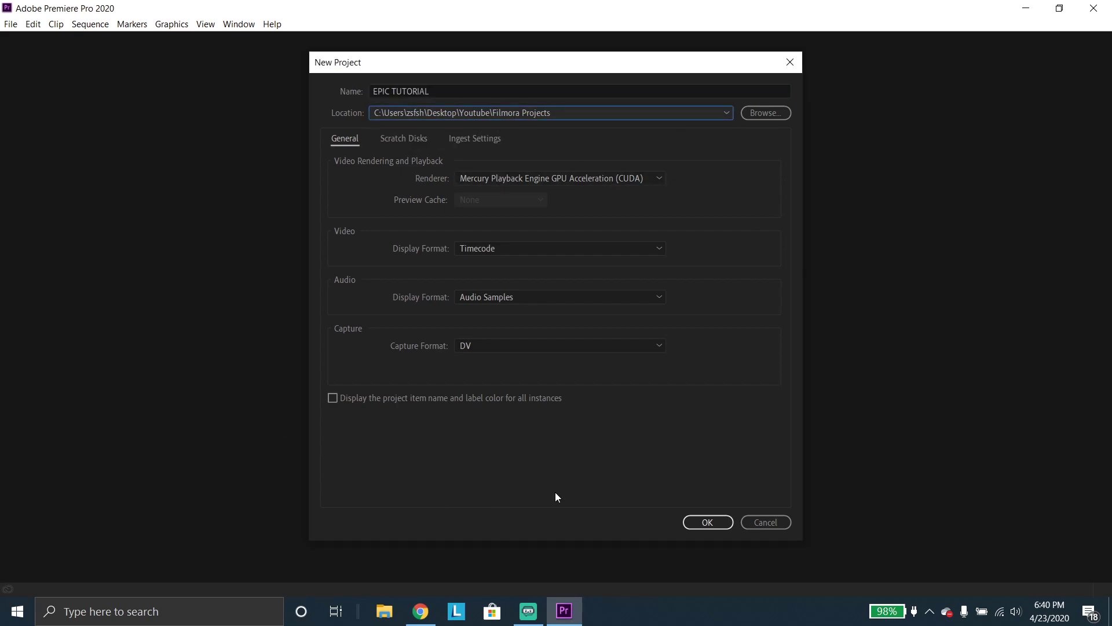
left_click(708, 523)
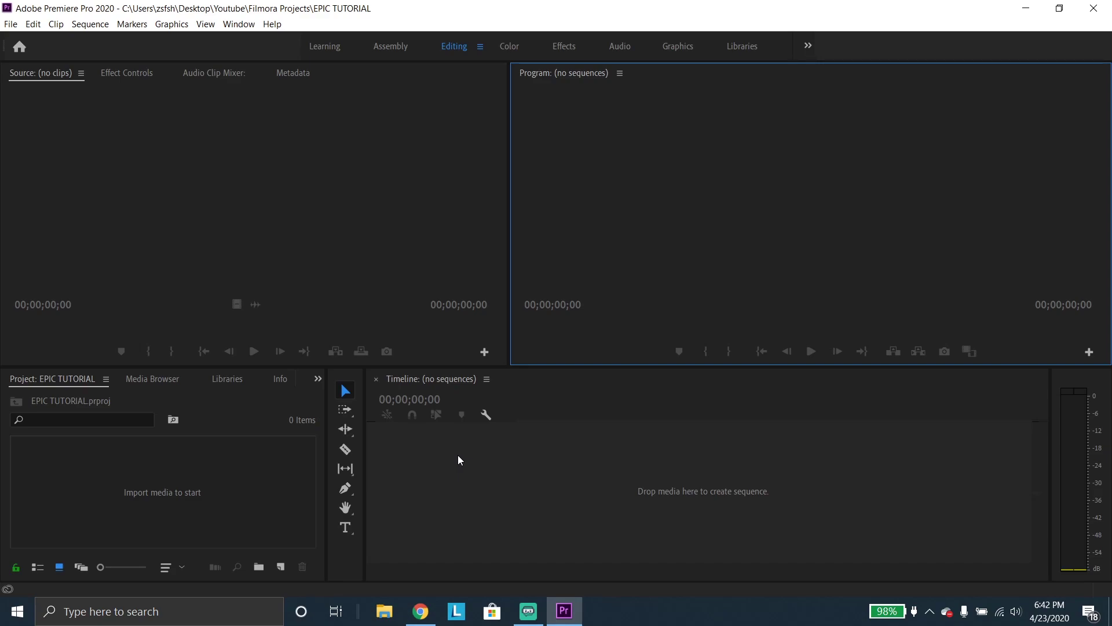
Import the Rocket League mp4 video from the Raw Videos folder inside the Youtube folder.
double_click(87, 468)
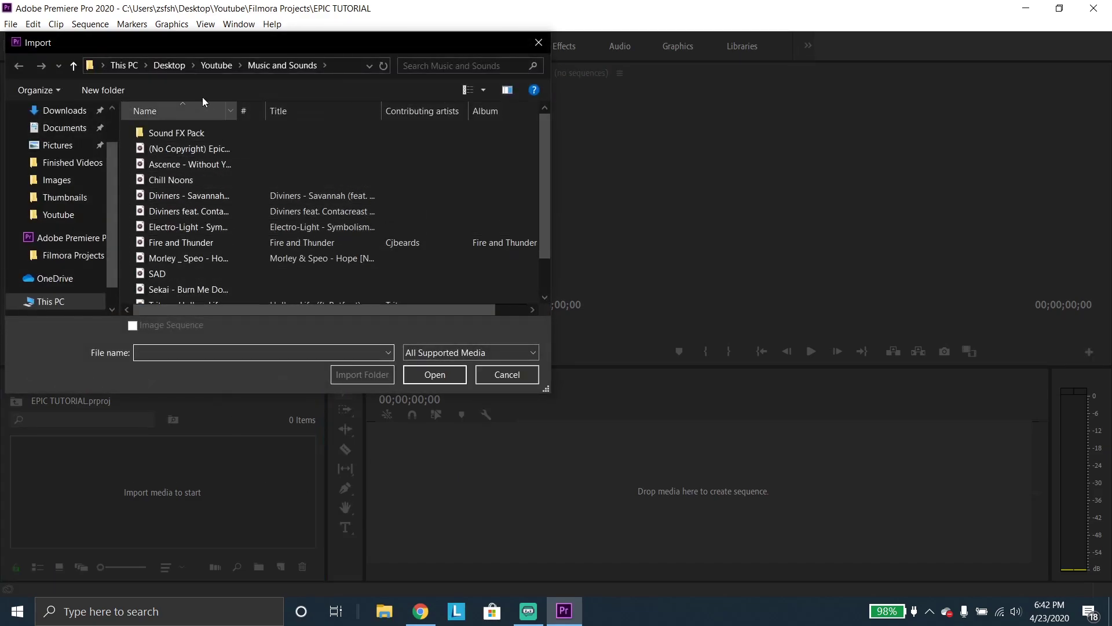
left_click(216, 65)
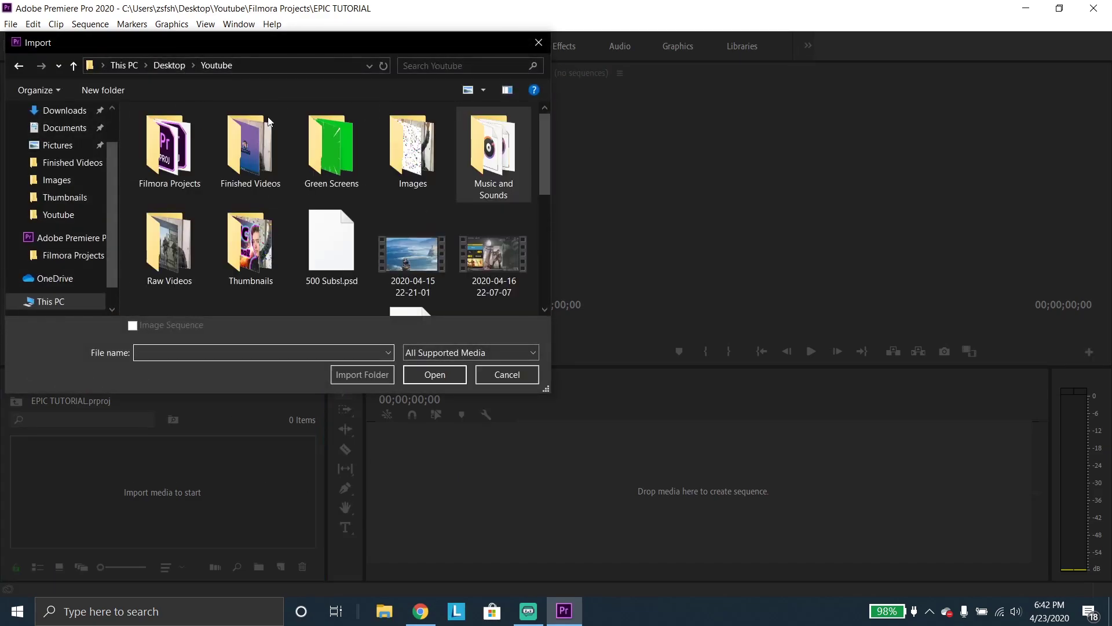
double_click(169, 244)
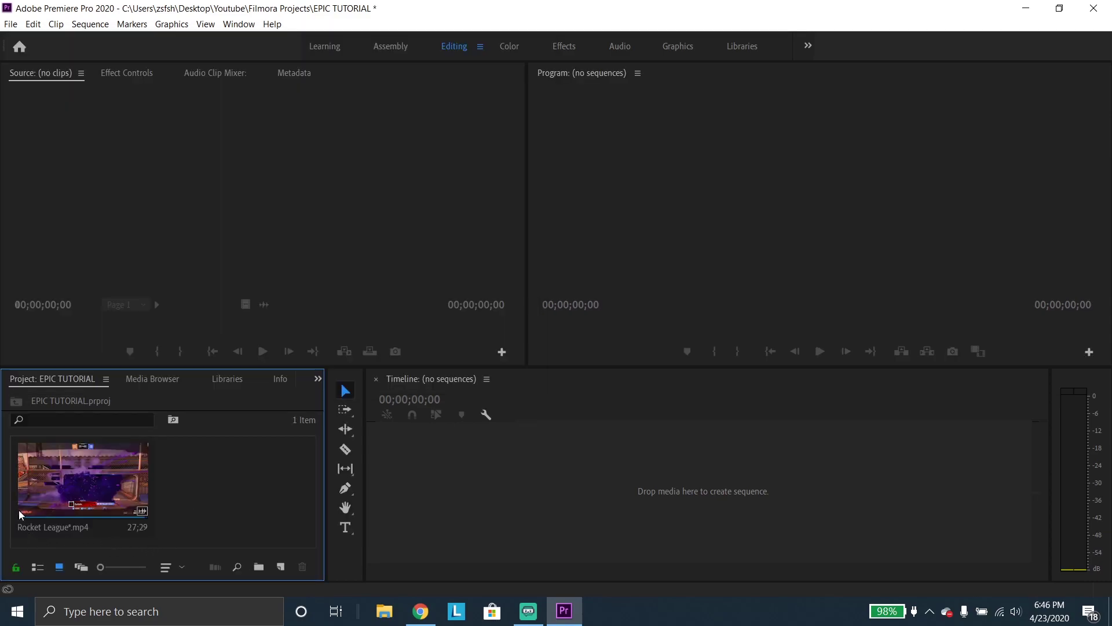
Create a sequence from the Rocket League clip on the timeline, skim its opening and return to the start.
left_click_drag(23, 508, 243, 450)
left_click_drag(470, 469, 496, 483)
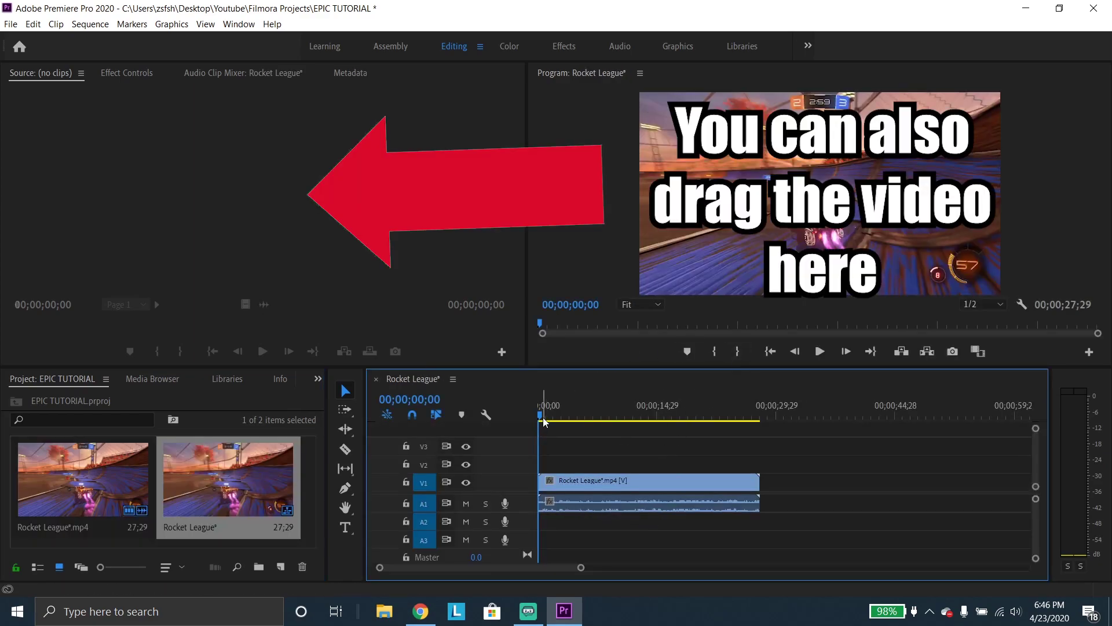
left_click_drag(544, 416, 592, 415)
key("Home")
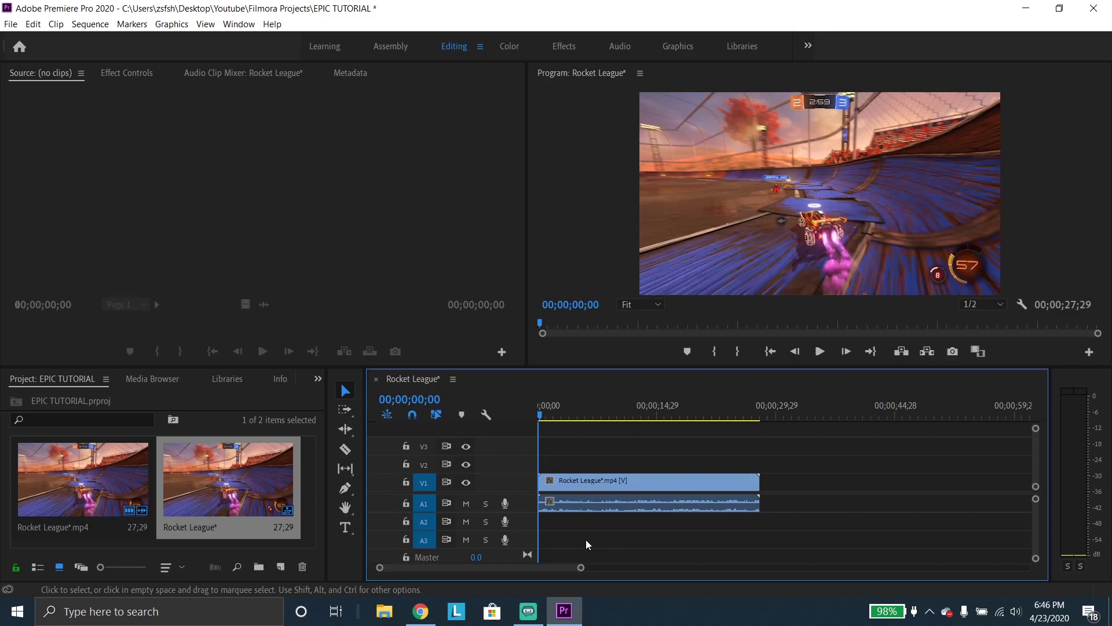
Split the Rocket League clip at 00;00;07;03 with the Razor tool.
scroll(597, 572, "right", 5)
scroll(513, 570, "left", 5)
left_click_drag(581, 568, 501, 568)
key("c")
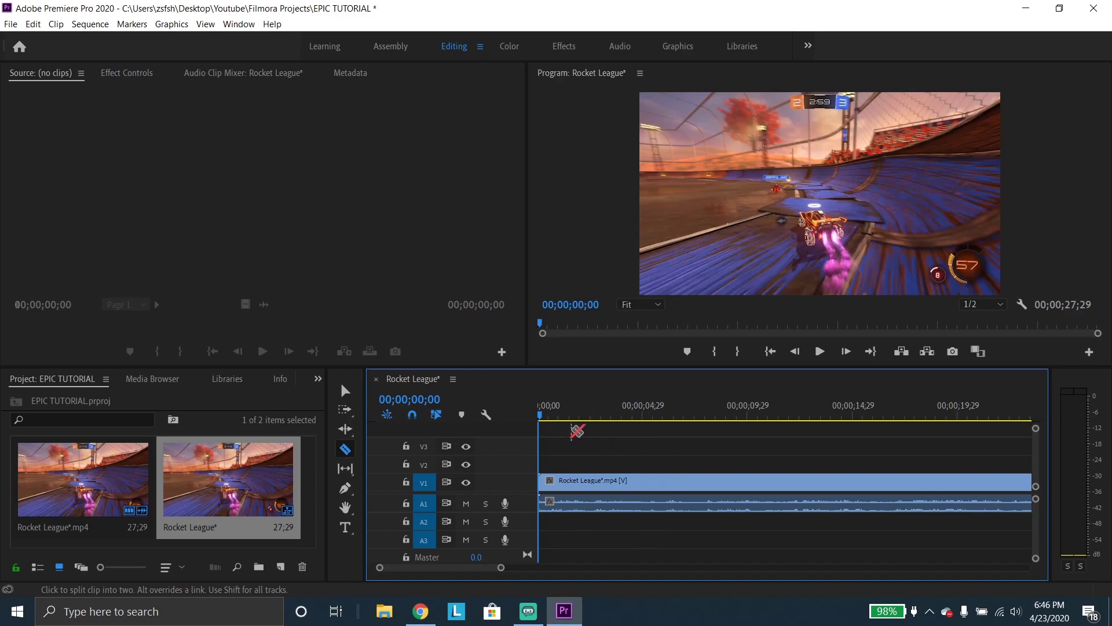
left_click_drag(541, 413, 691, 422)
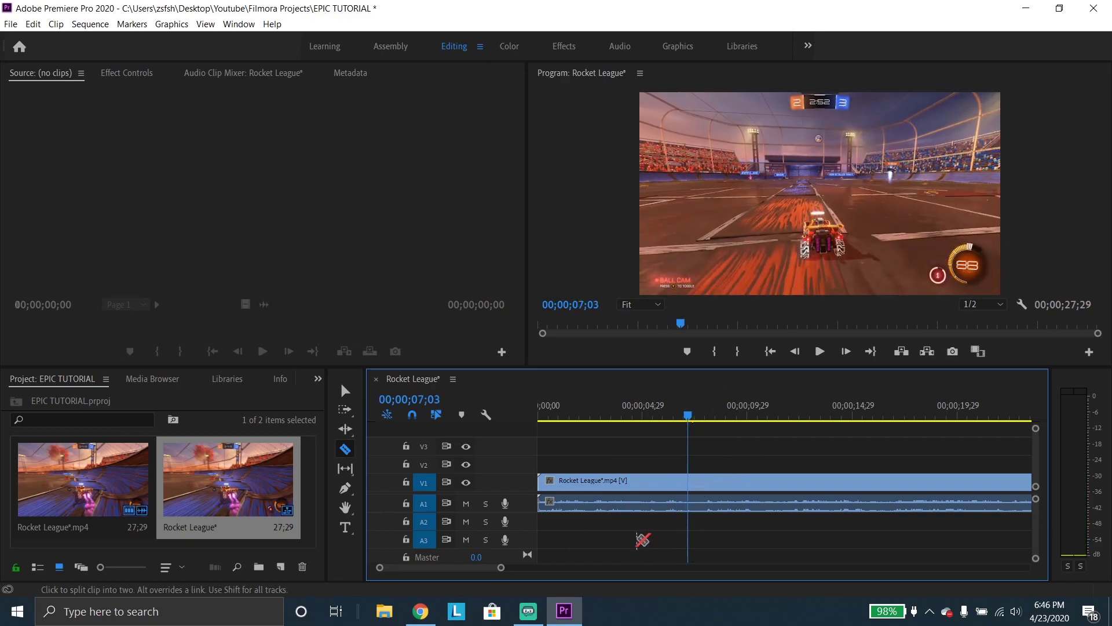
left_click(690, 482)
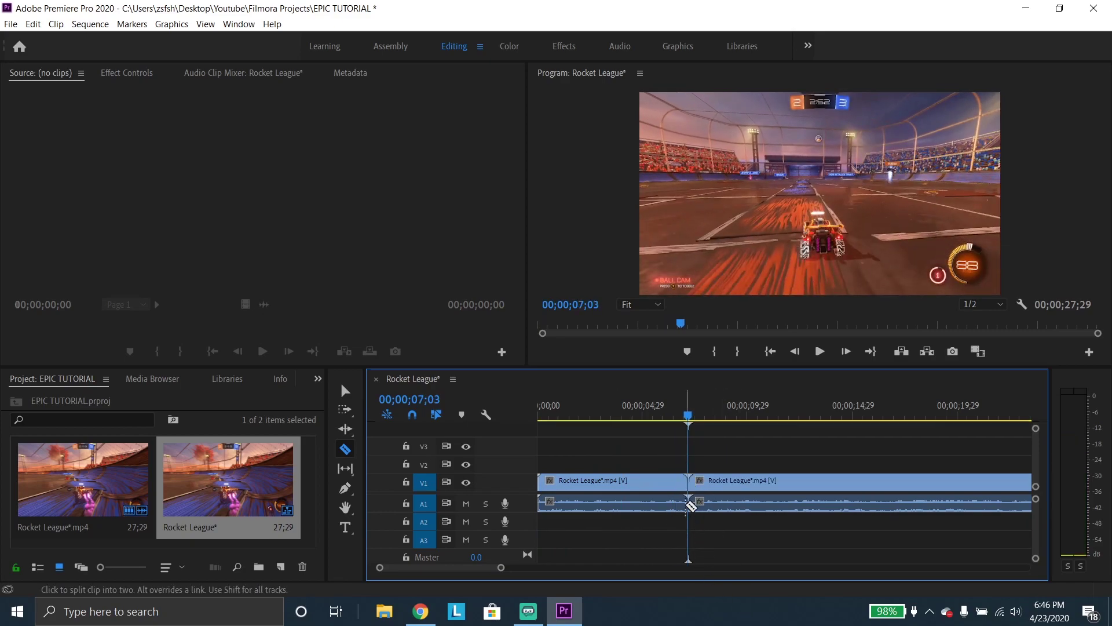
Delete the clip segment before 00;00;07;03 and close the gap it leaves.
key("v")
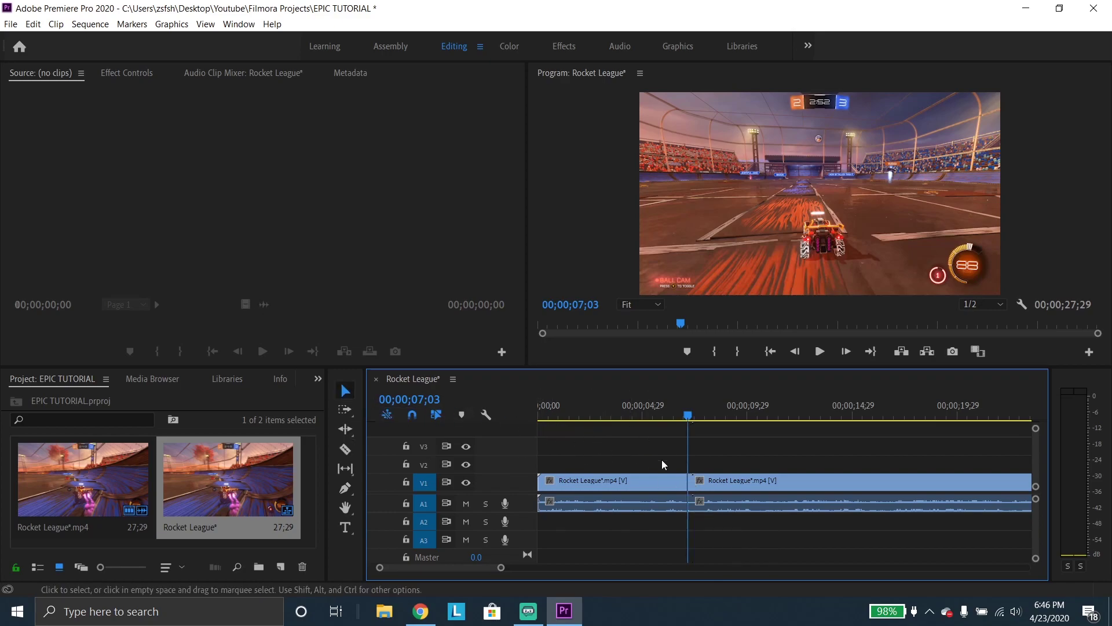
left_click(669, 483)
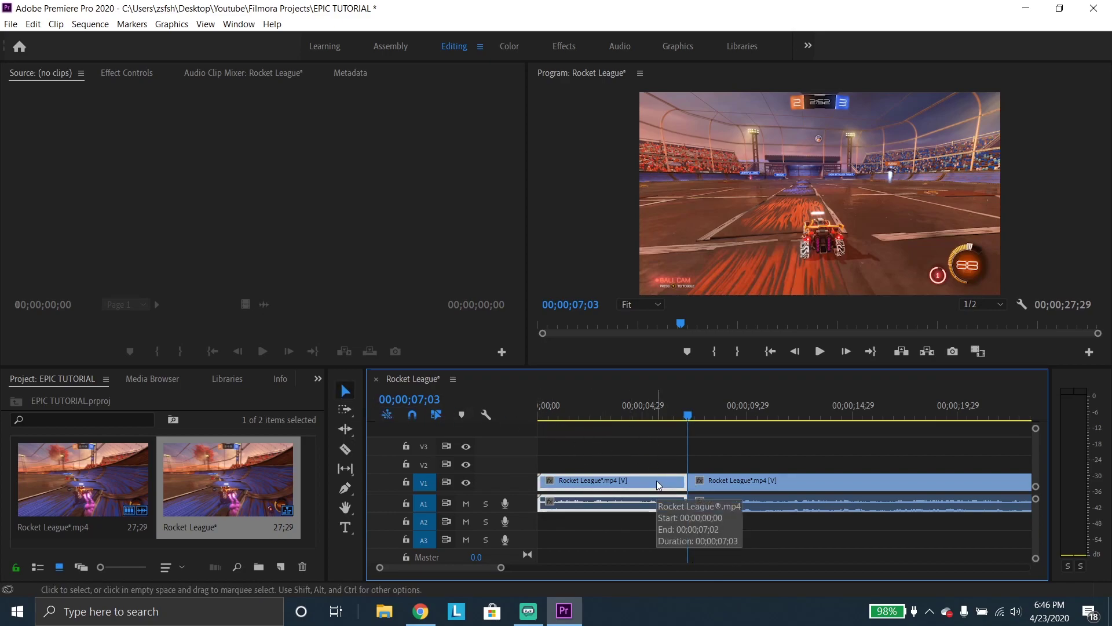
key("Delete")
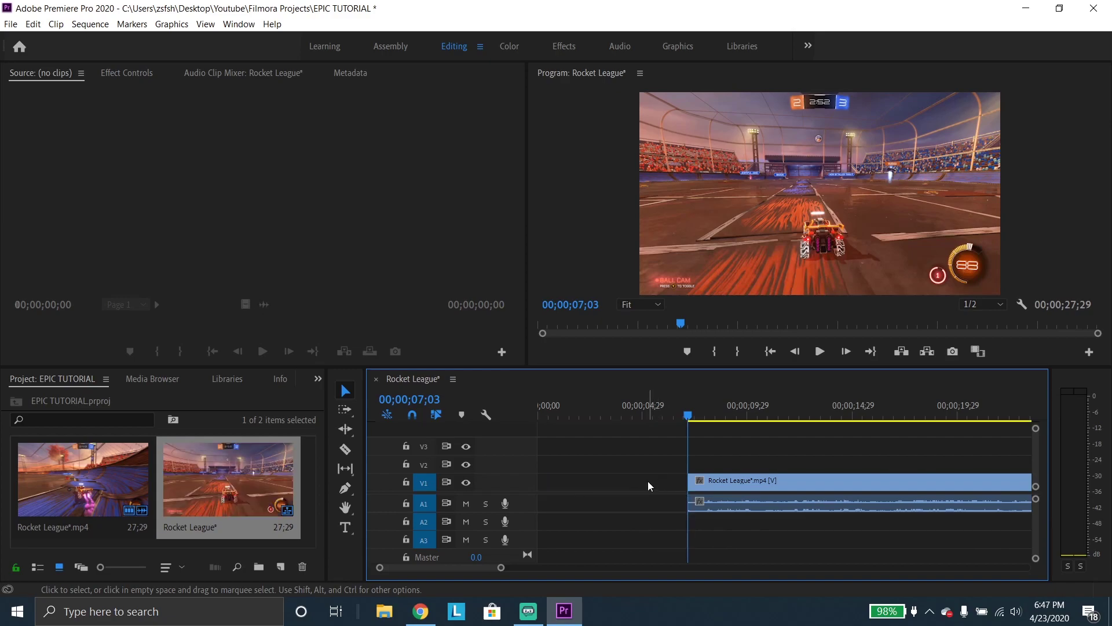
left_click(649, 485)
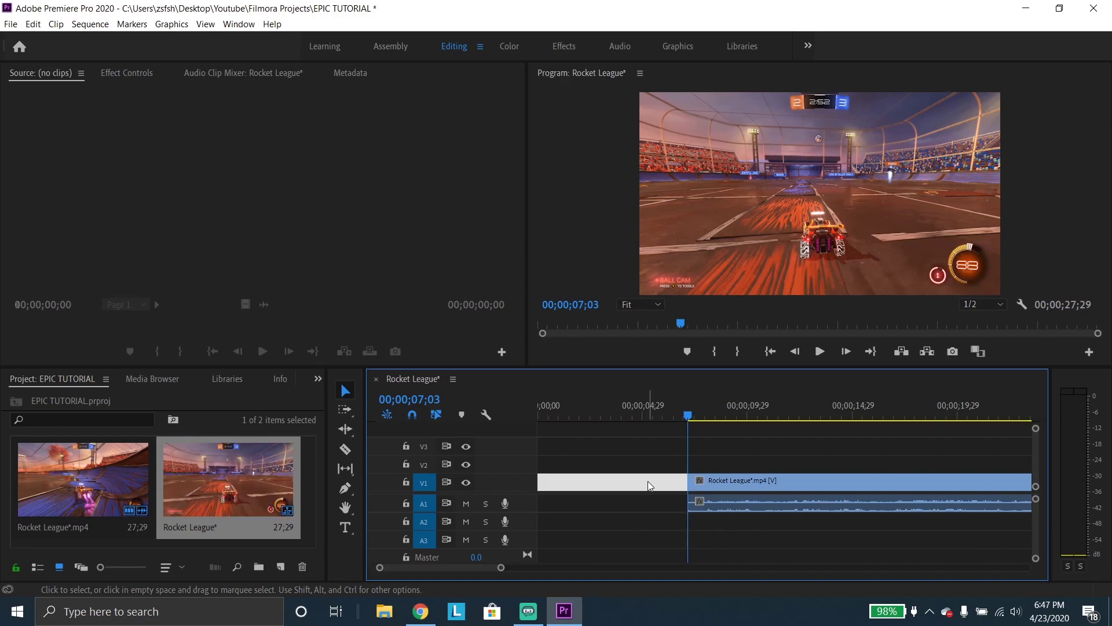
key("Delete")
Undo the gap removal and the deletion of the first segment.
mouse_move(500, 566)
left_mouse_down()
mouse_move(479, 575)
mouse_move(501, 568)
left_mouse_up()
key("ctrl+z")
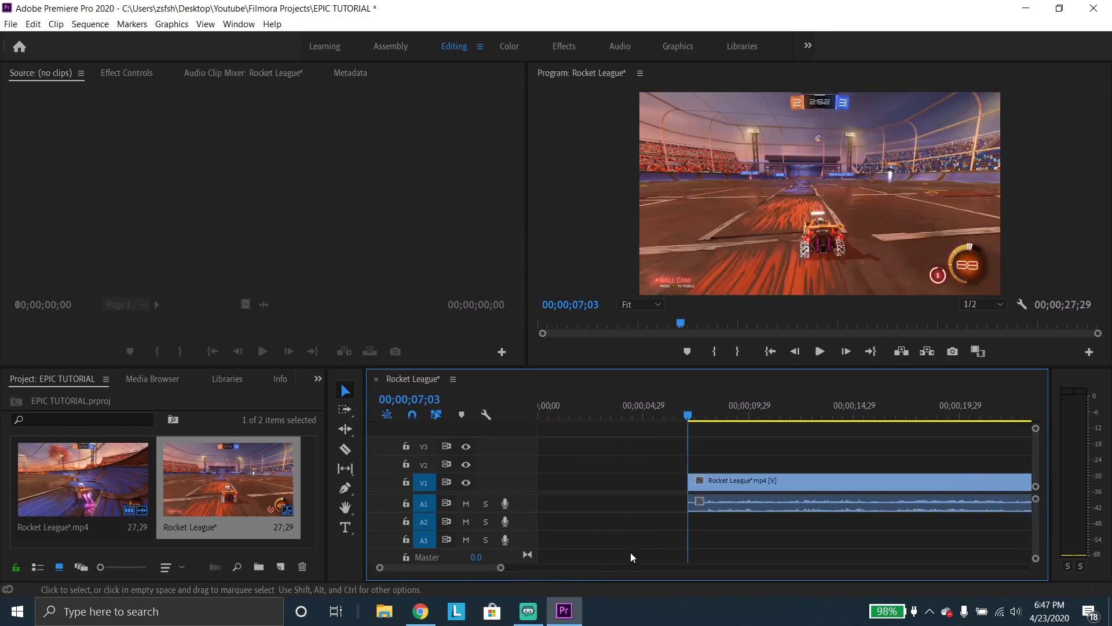
key("ctrl+z")
Split the first segment of the Rocket League clip again at 00;00;05;02.
key("c")
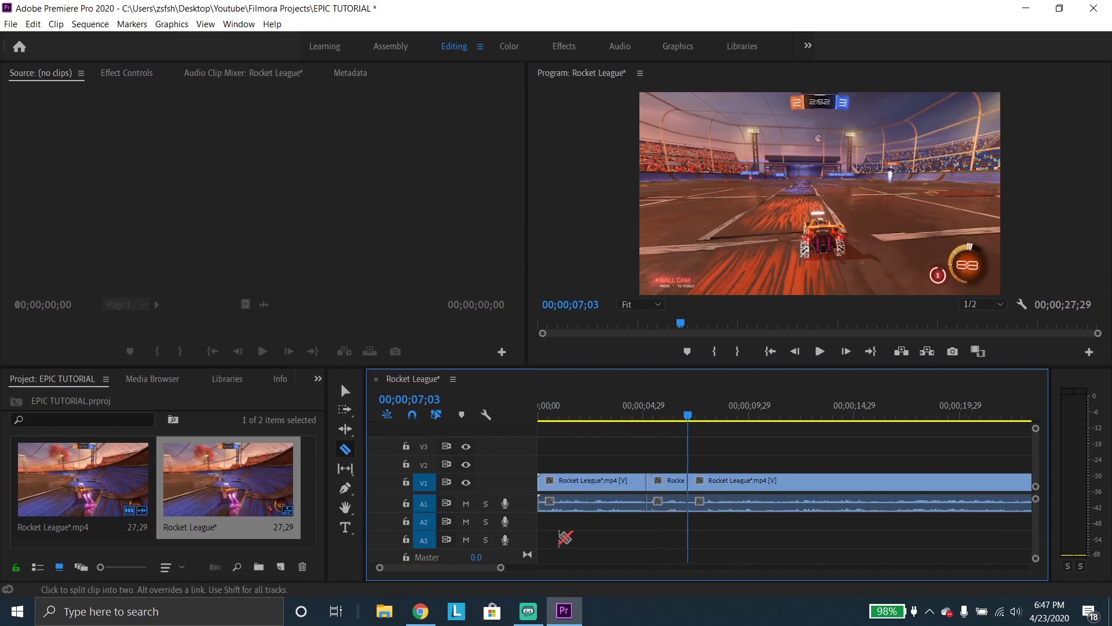
left_click(650, 476)
key("v")
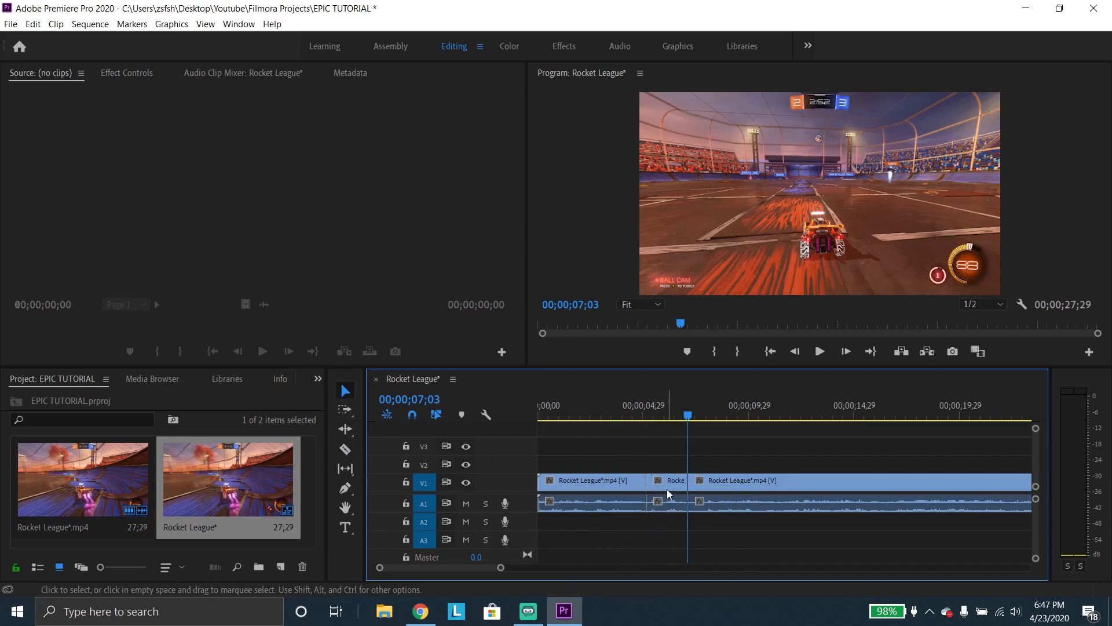
Delete the short middle segment between the two cuts and close the gap.
left_click(669, 483)
key("Delete")
left_click(669, 483)
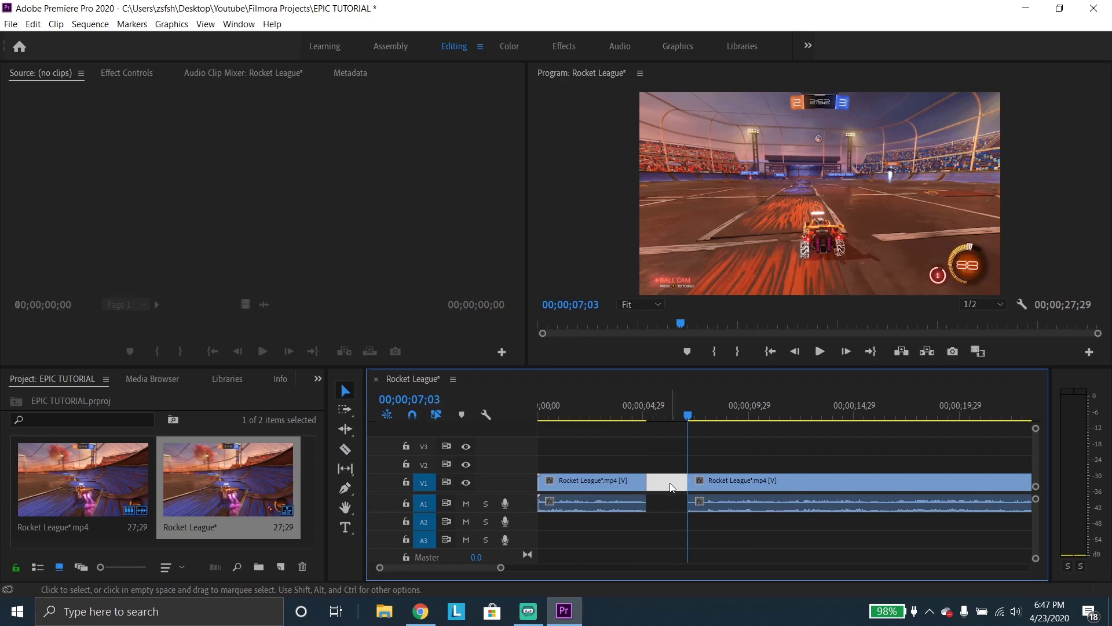
key("Delete")
Ripple-trim away the segment before the cut at 00;00;05;02 and play back the start of the trimmed sequence.
key("Up")
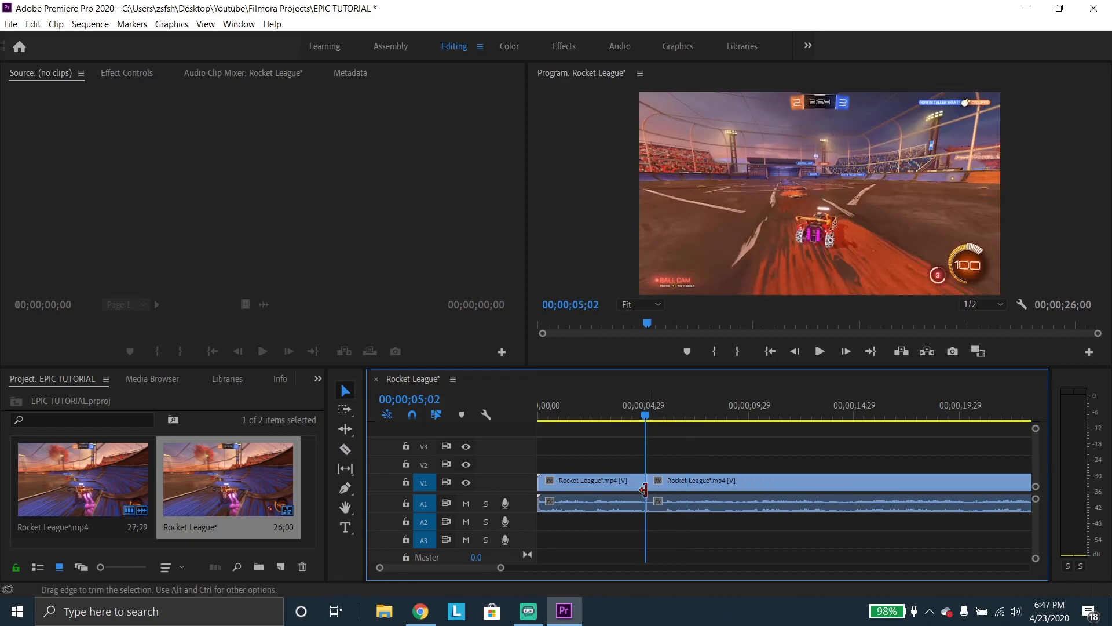
left_click(625, 484)
key("q")
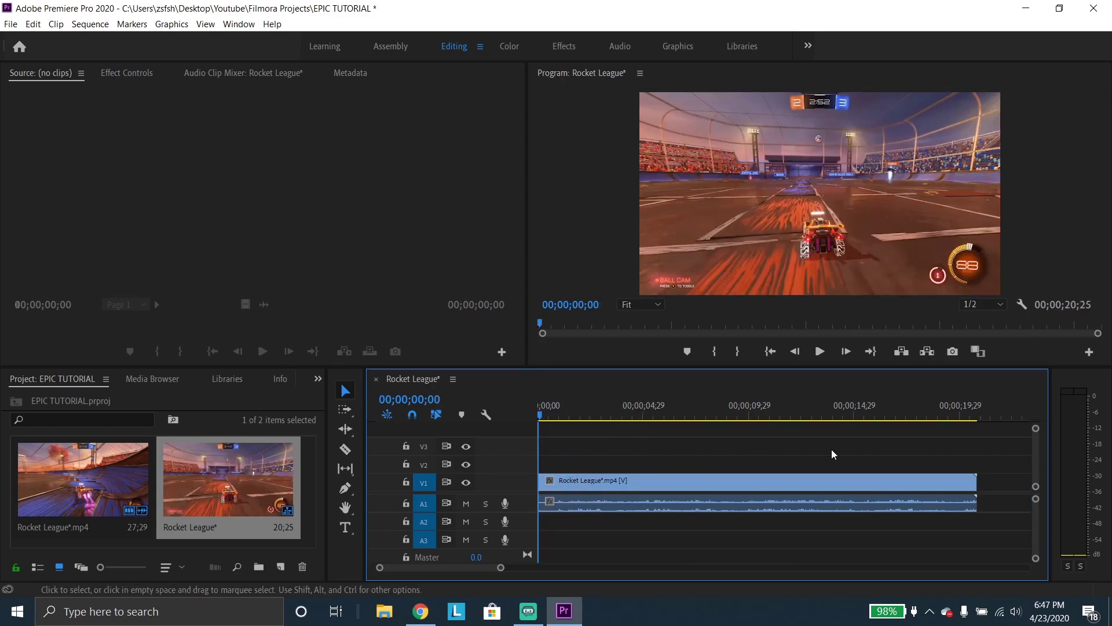
left_click(821, 353)
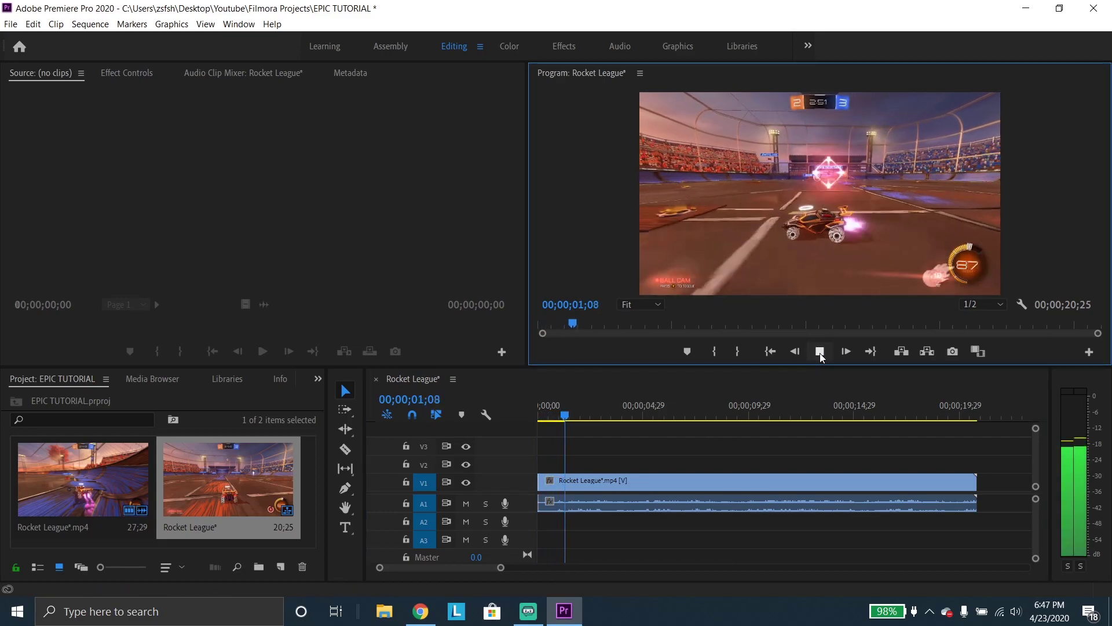
left_click(820, 352)
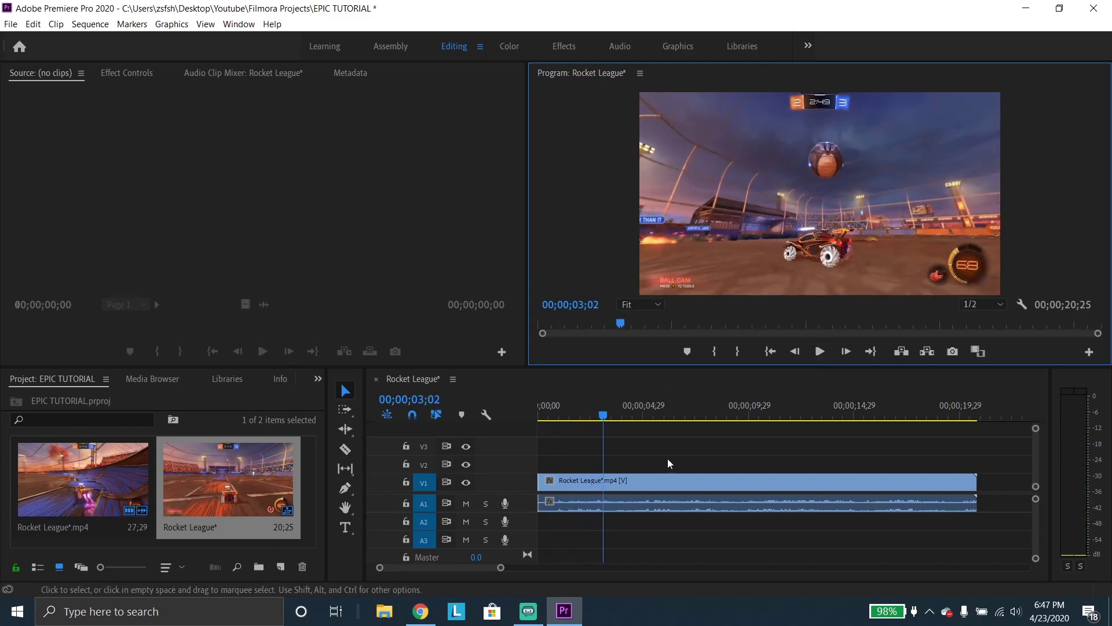
Set the Rocket League clip's audio gain to a negative dB value that silences its sound.
right_click(630, 492)
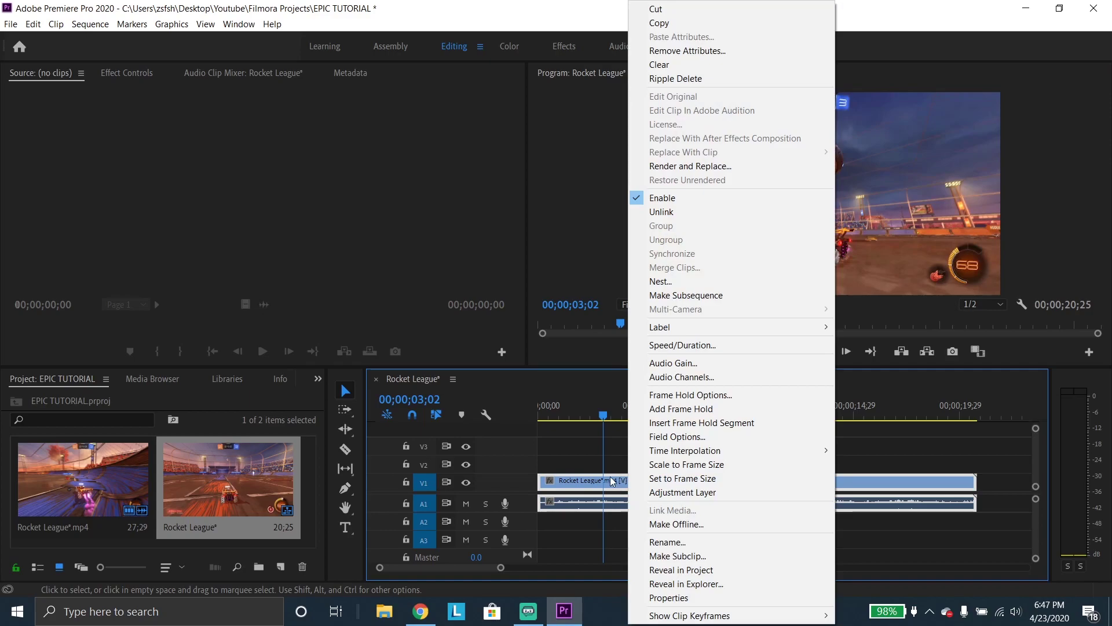
left_click(668, 363)
left_click(458, 270)
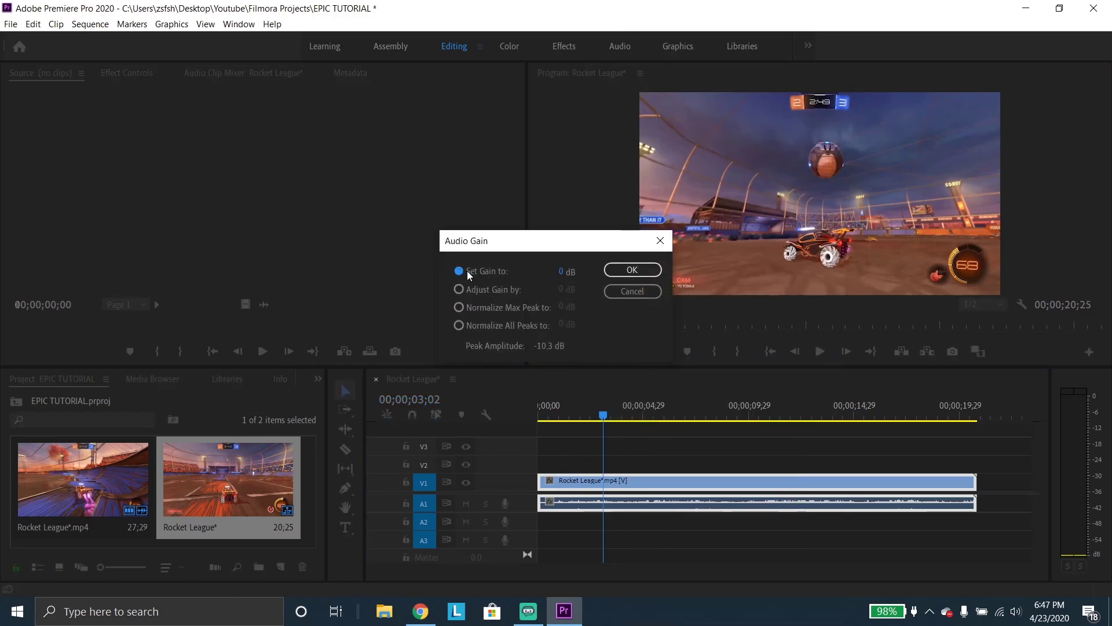
type("-")
key("Return")
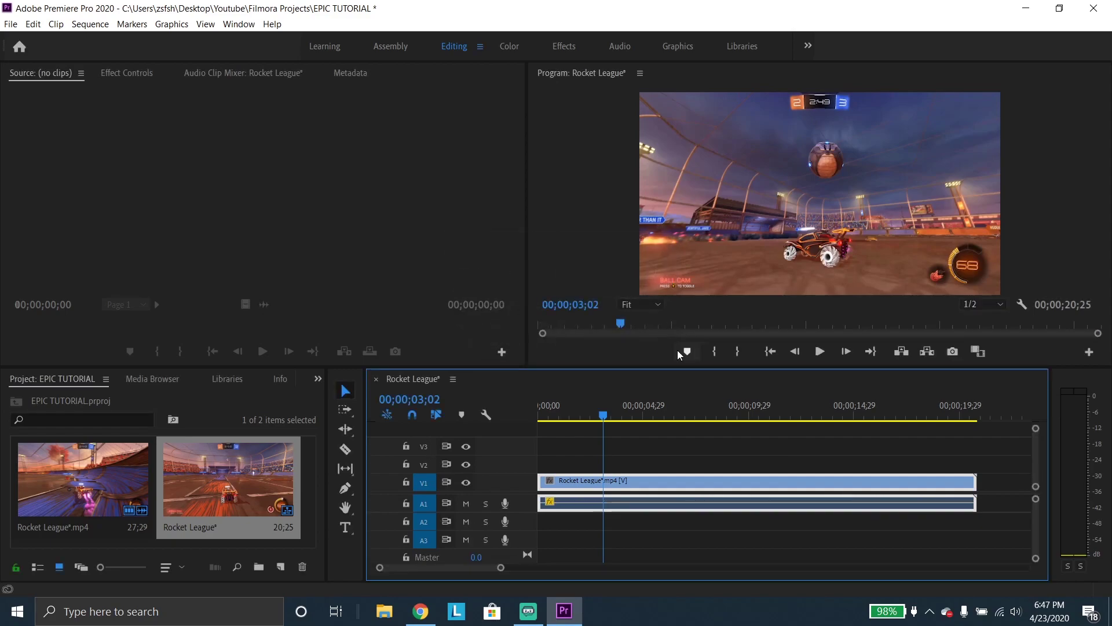
Play back the sequence from the start to check the clip's sound, and return the playhead to the beginning.
key("Home")
left_click(818, 352)
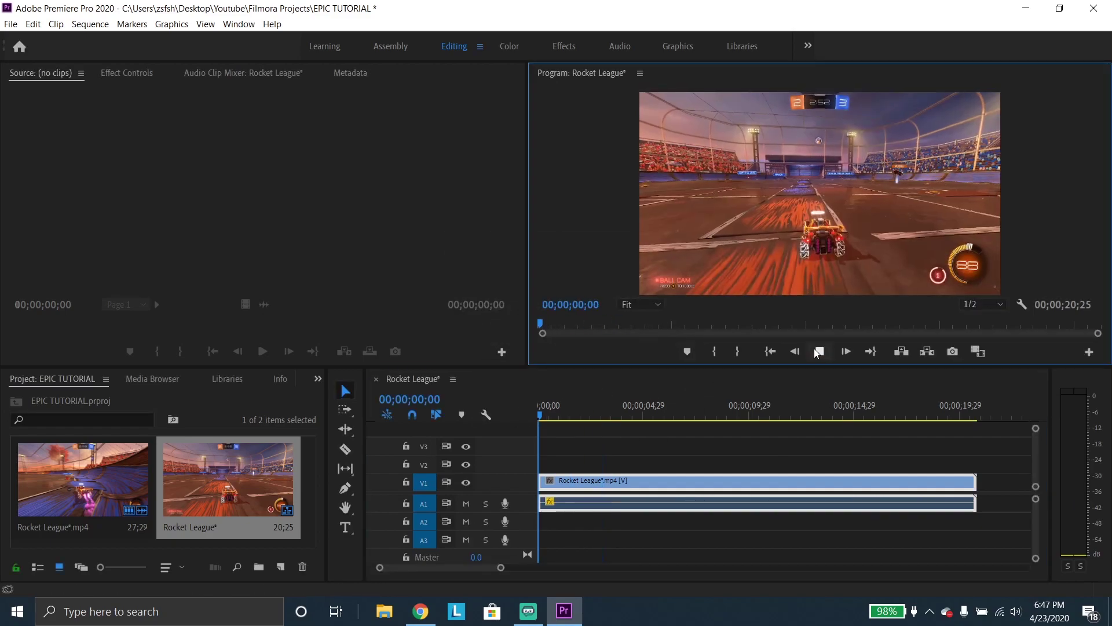
left_click(815, 352)
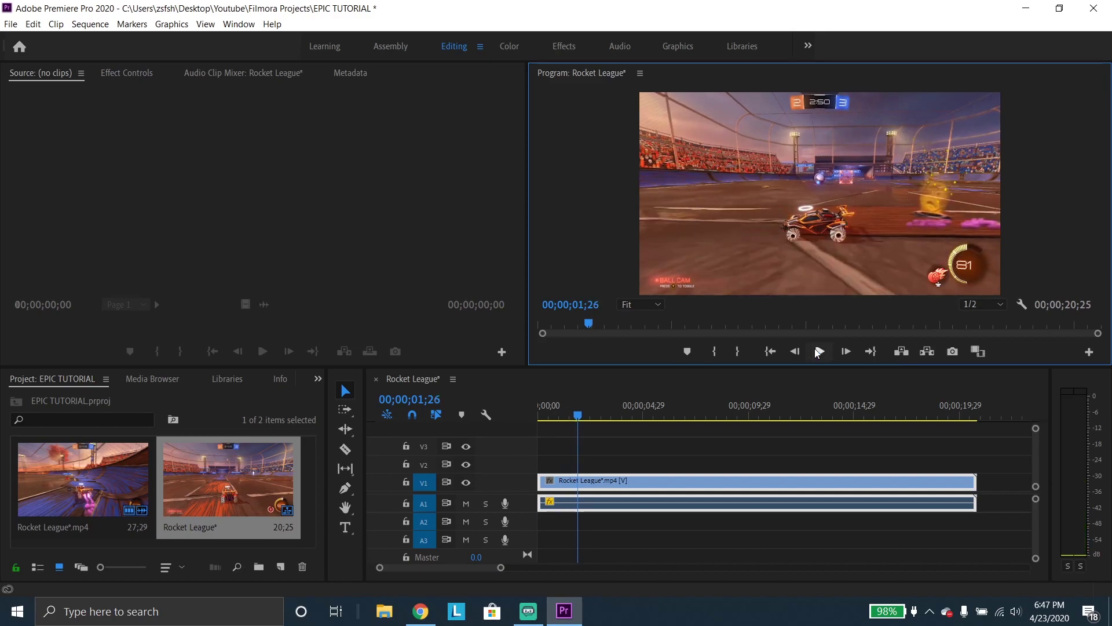
left_click(590, 538)
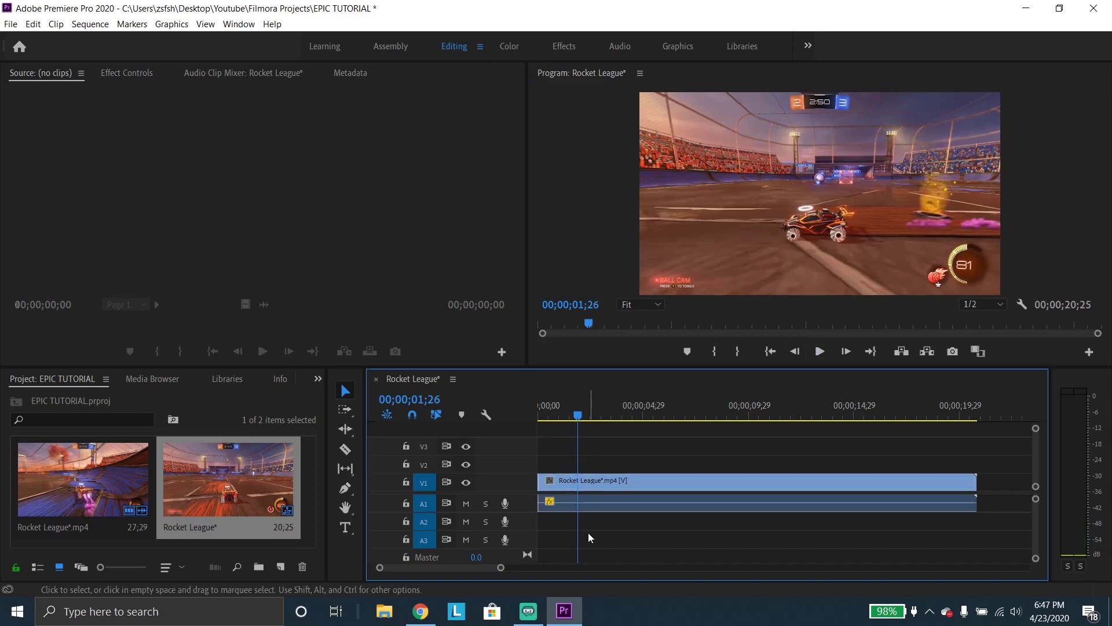
left_click(609, 480)
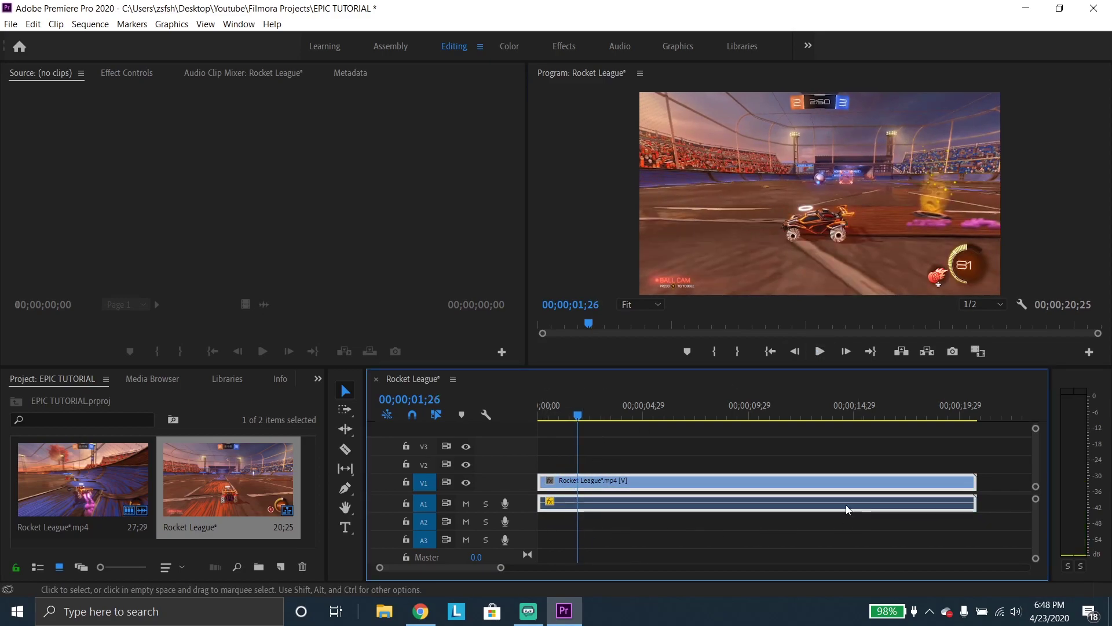
key("Home")
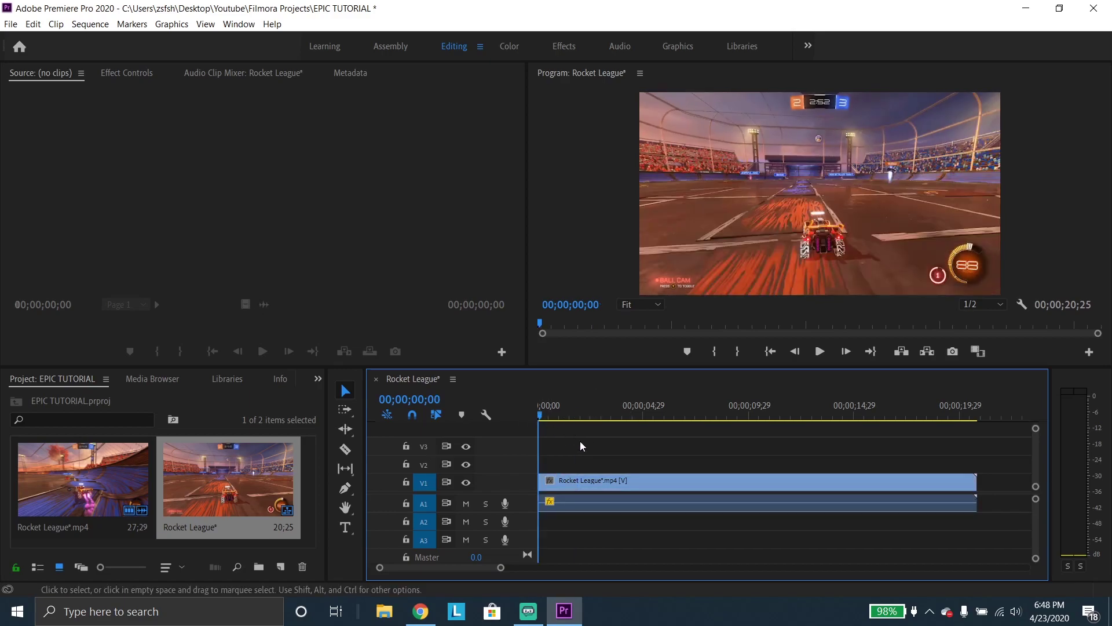
Import the Electro-Light - Symbolism track from the Music and Sounds folder in Youtube into the project.
double_click(153, 464)
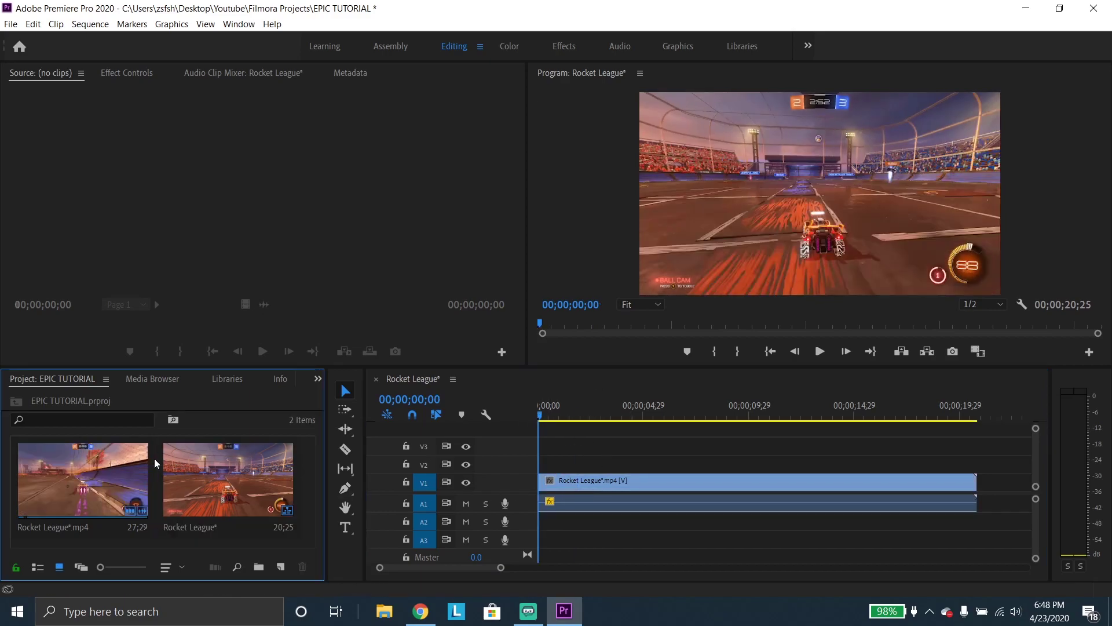
left_click(240, 65)
left_click(216, 65)
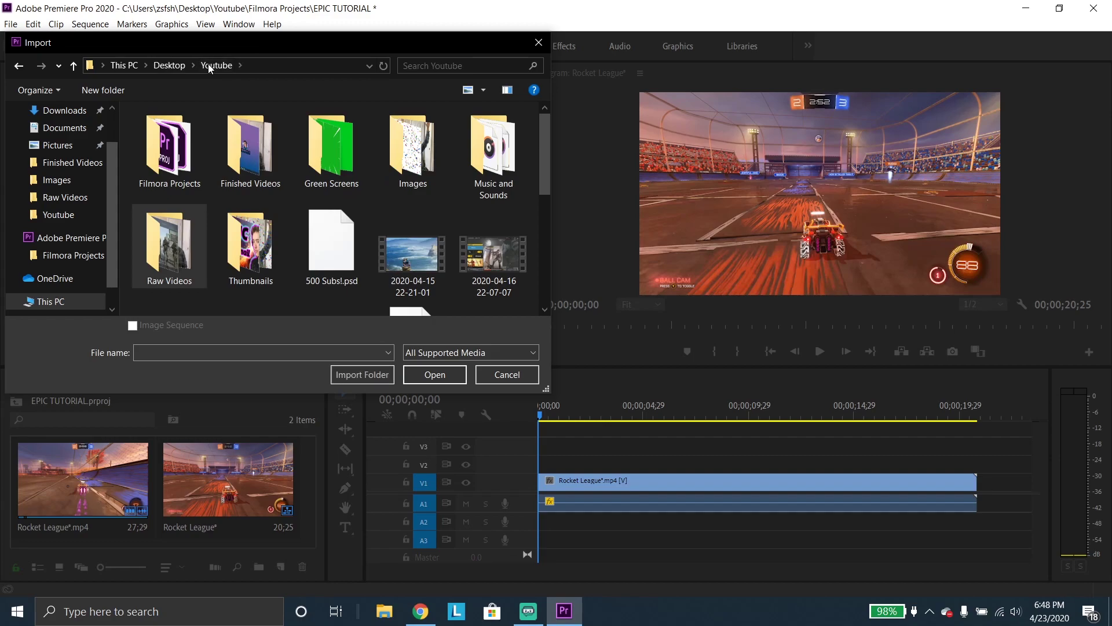
double_click(469, 162)
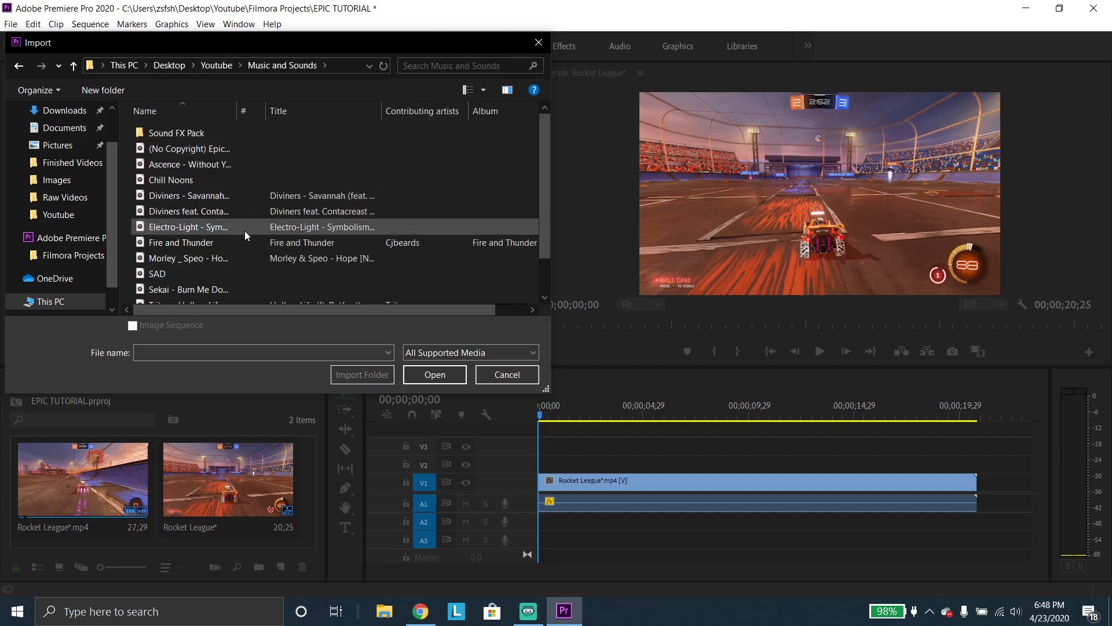
scroll(191, 180, "down", 1)
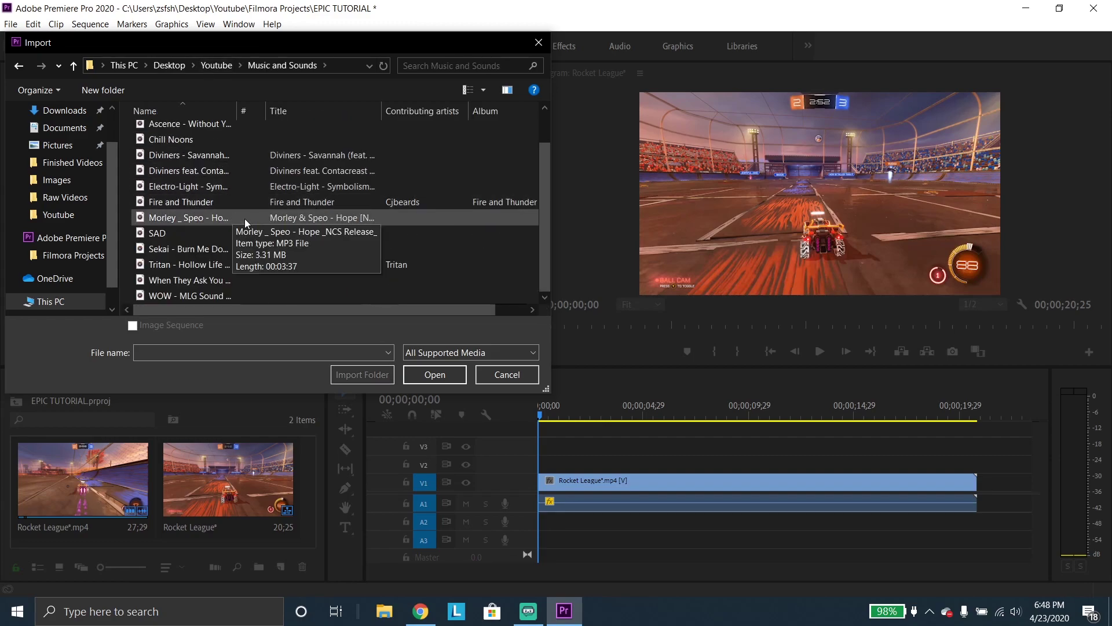
scroll(260, 273, "up", 1)
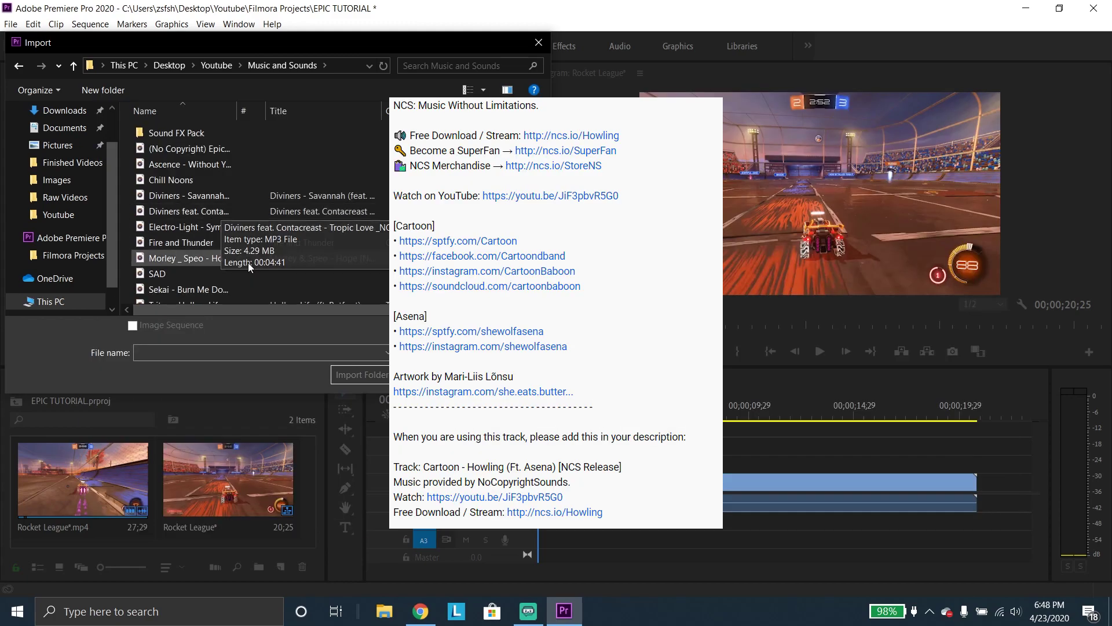
scroll(209, 232, "down", 1)
scroll(208, 231, "up", 1)
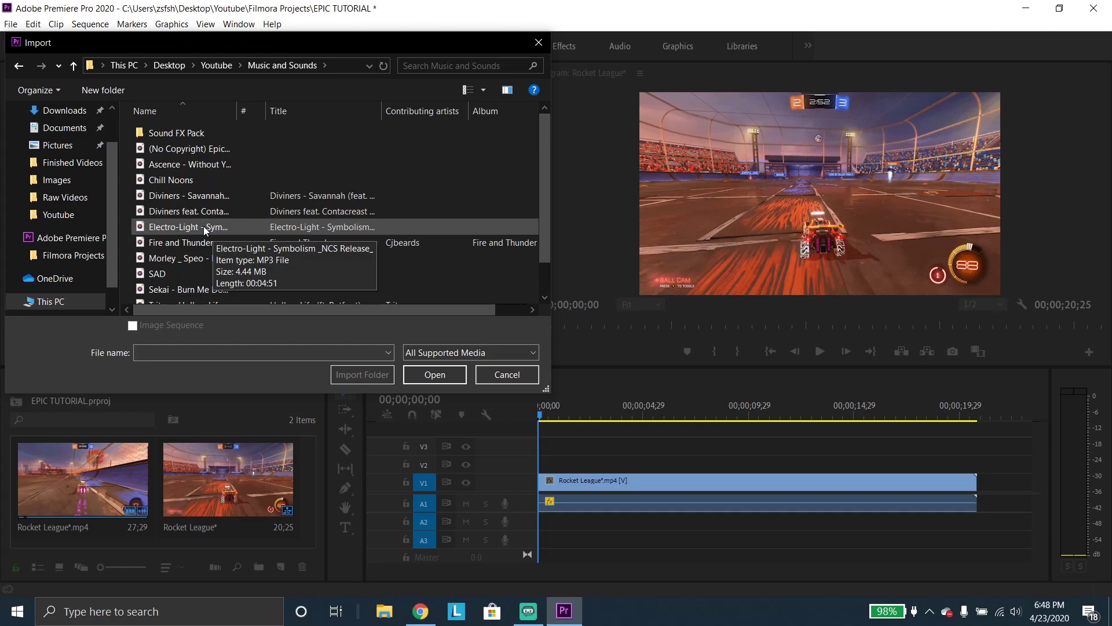
double_click(204, 229)
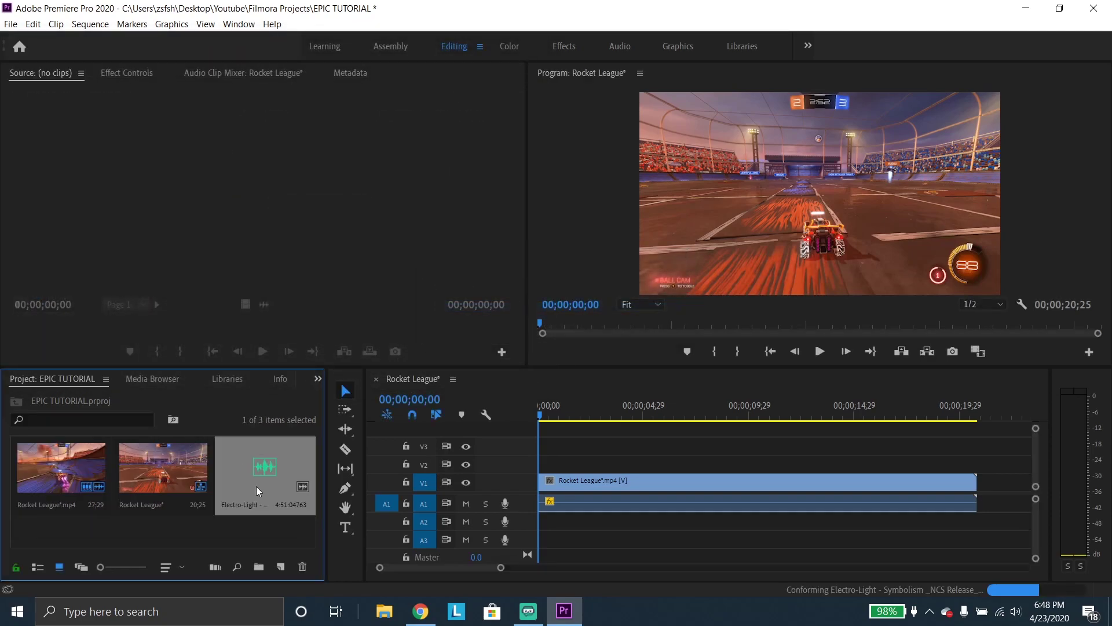
Place the Electro-Light track on audio track A2 at the sequence start and play back part of it with the video.
left_click(273, 527)
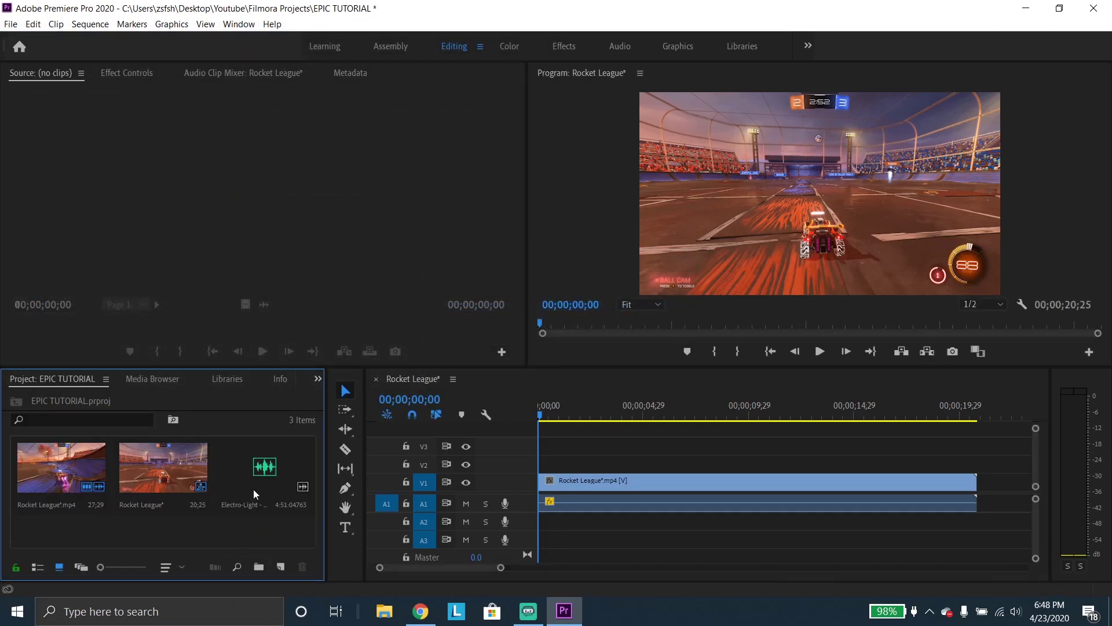
left_click_drag(248, 476, 556, 523)
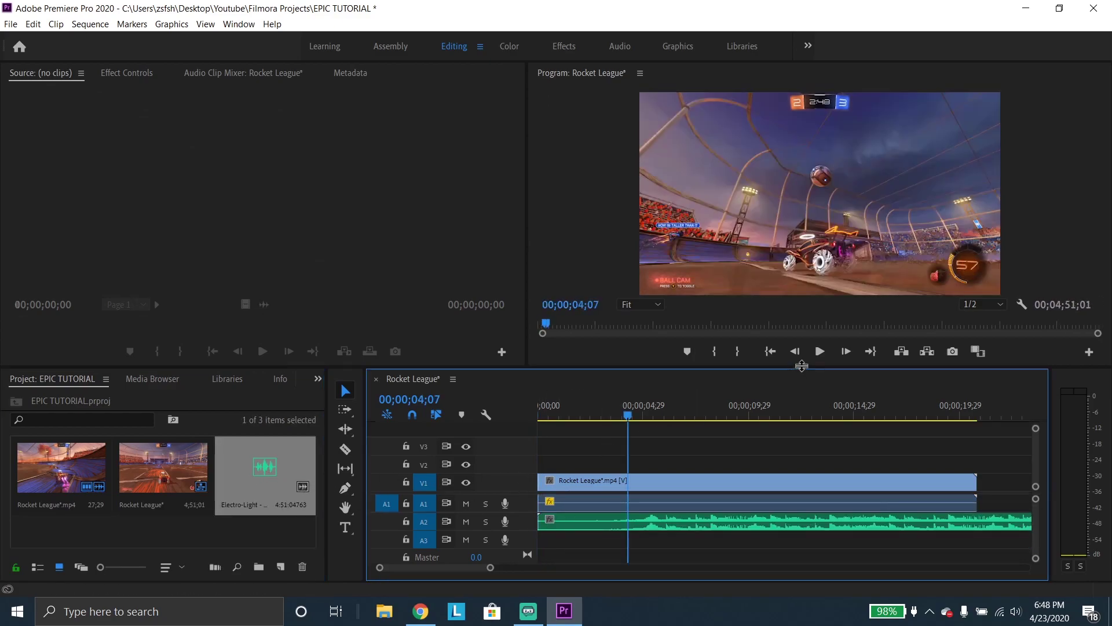
left_click(819, 352)
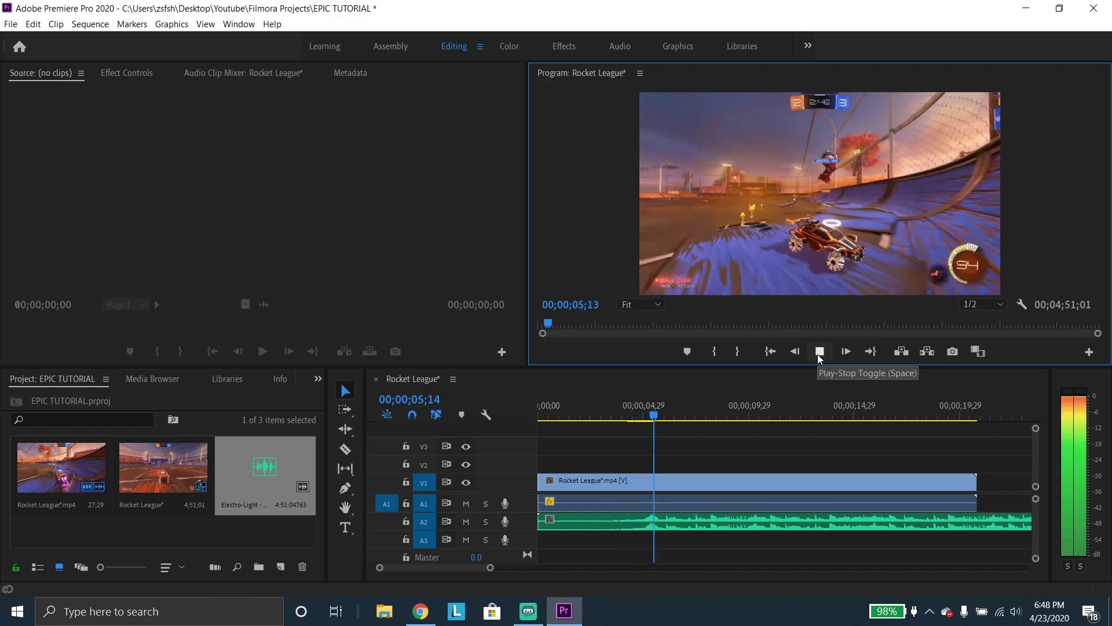
left_click(819, 351)
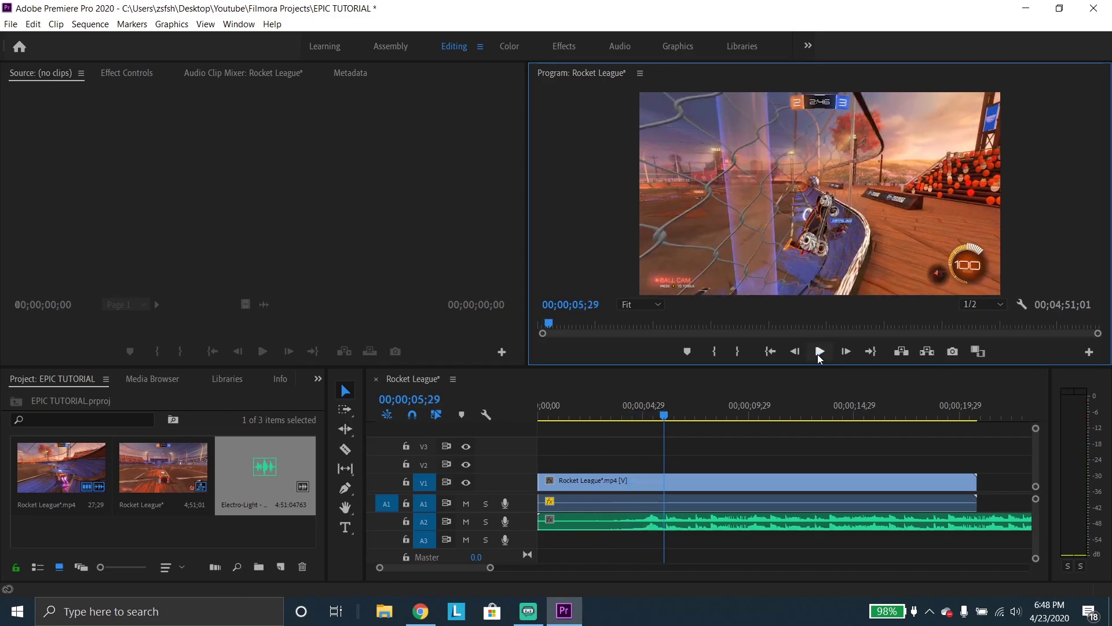
Set the Electro-Light music clip's audio gain on A2 to a negative dB value to lower its volume.
right_click(708, 528)
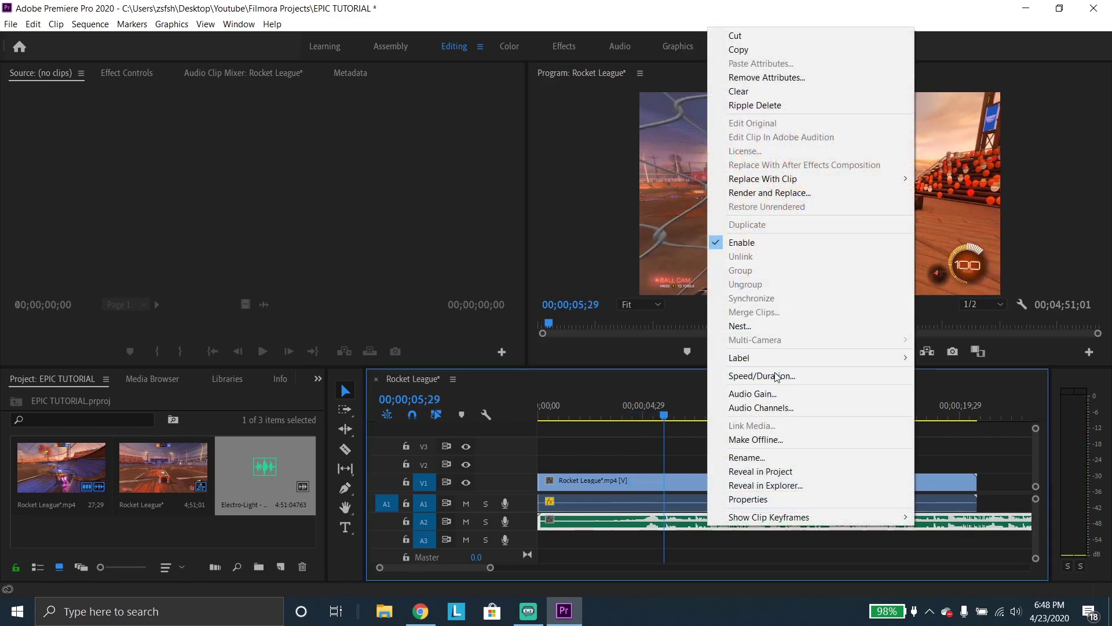
left_click(769, 394)
type("-")
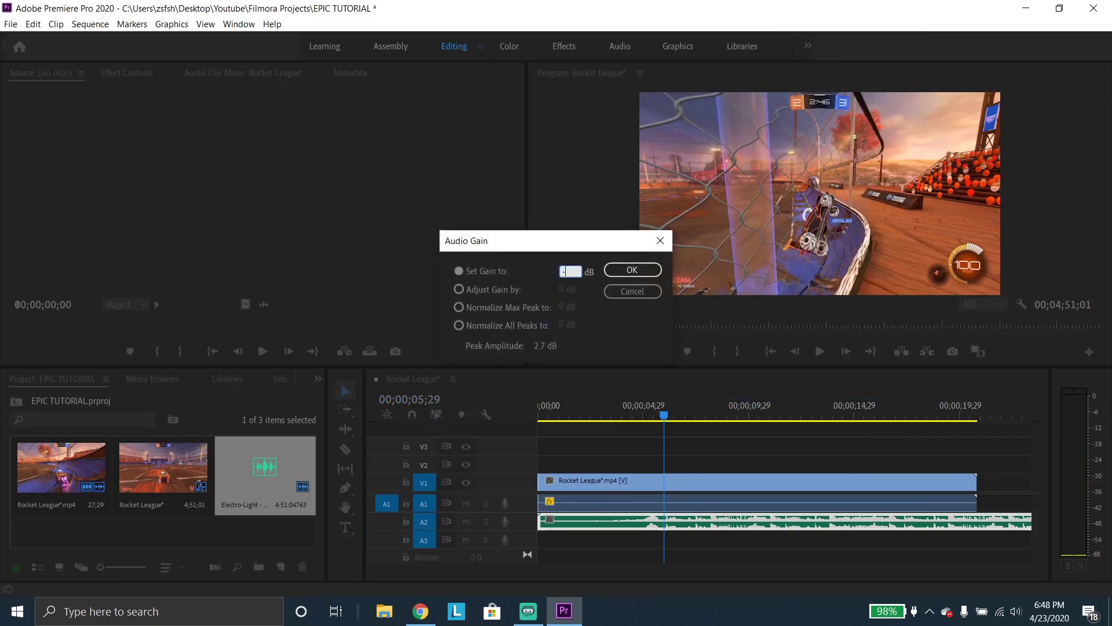
type("4")
key("Return")
Play back the sequence from the start to check the music's volume on the audio meters.
key("space")
key("Home")
key("space")
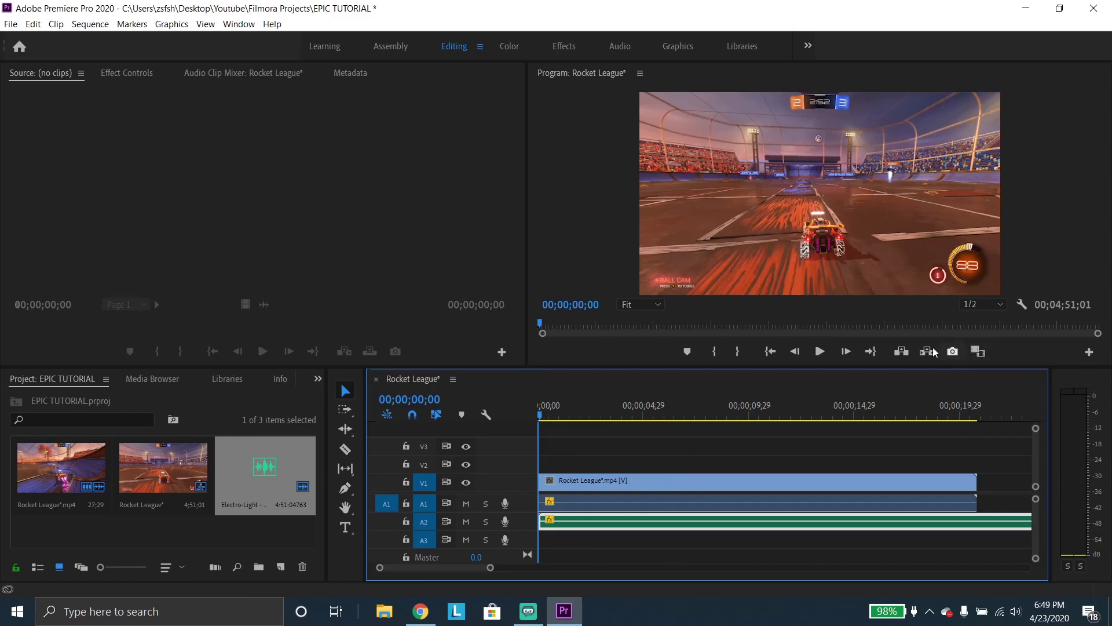
left_click(827, 353)
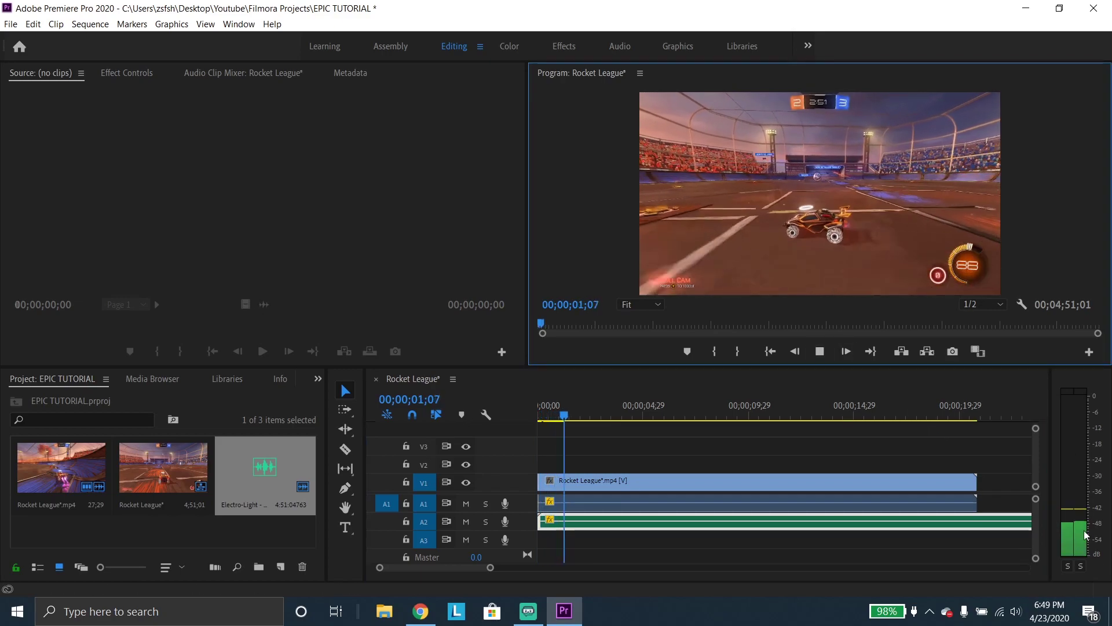
key("space")
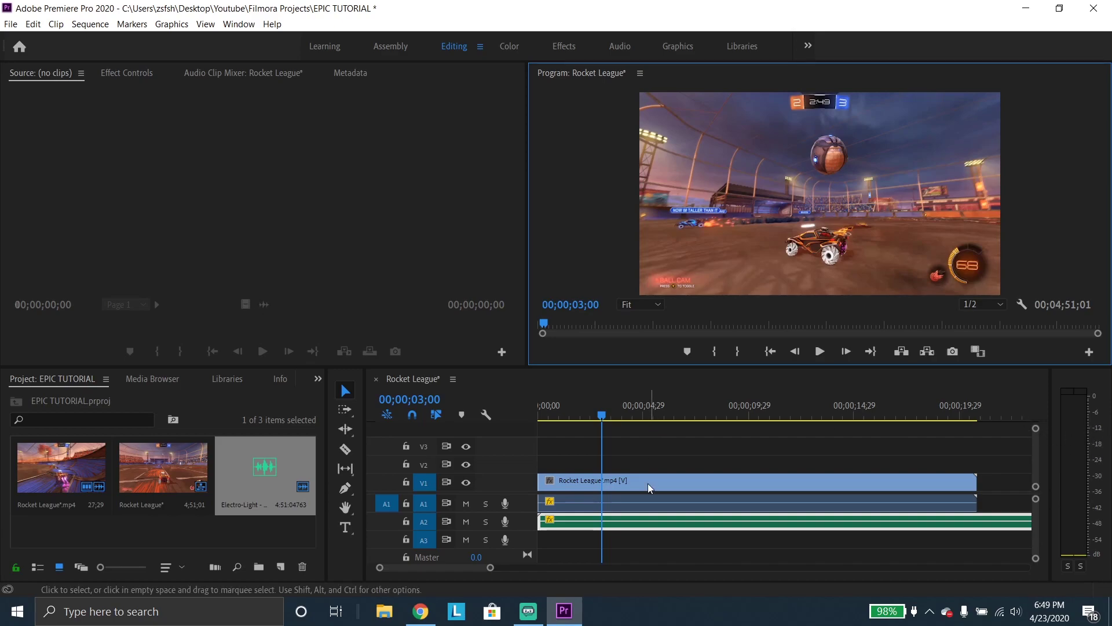
Readjust the music clip's audio gain to a louder level and play back from 00;00;03;12 to check it.
right_click(638, 525)
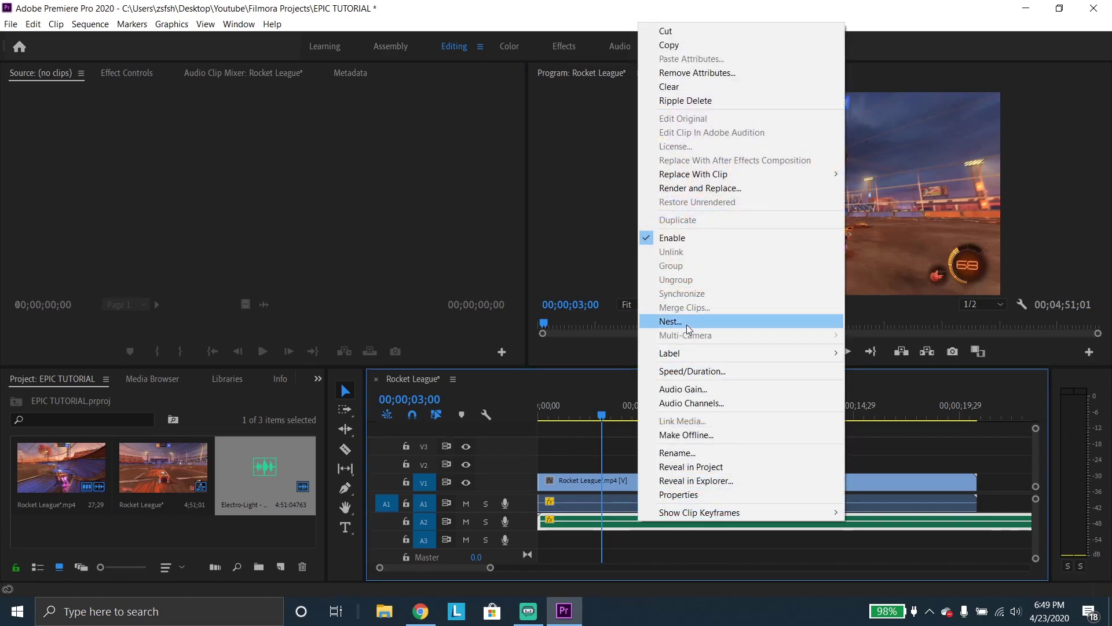
left_click_drag(634, 416, 610, 417)
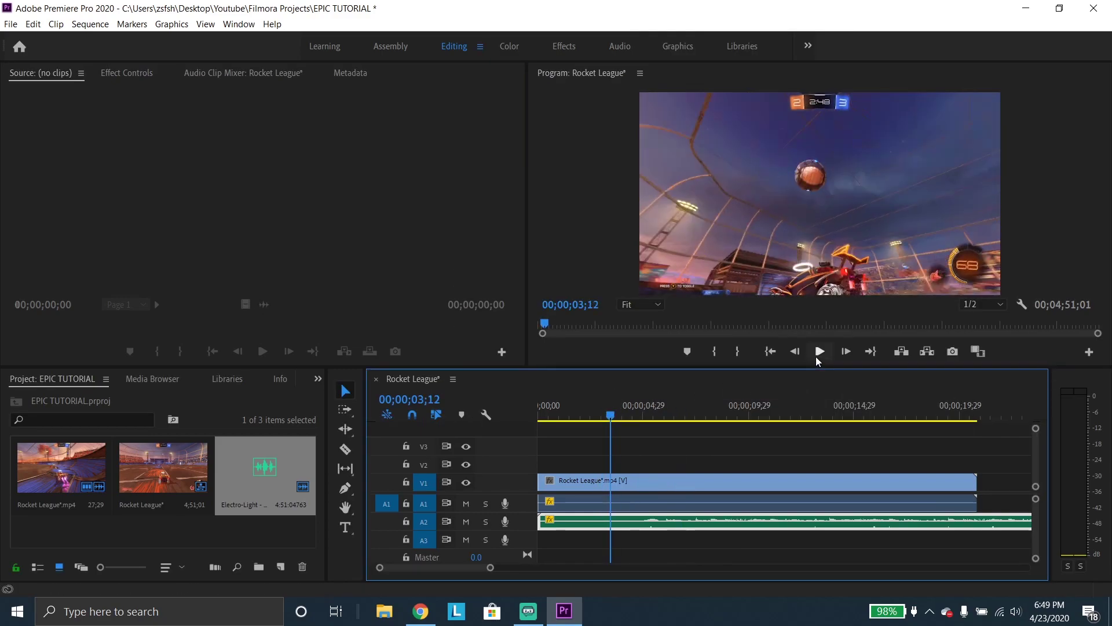
left_click(819, 351)
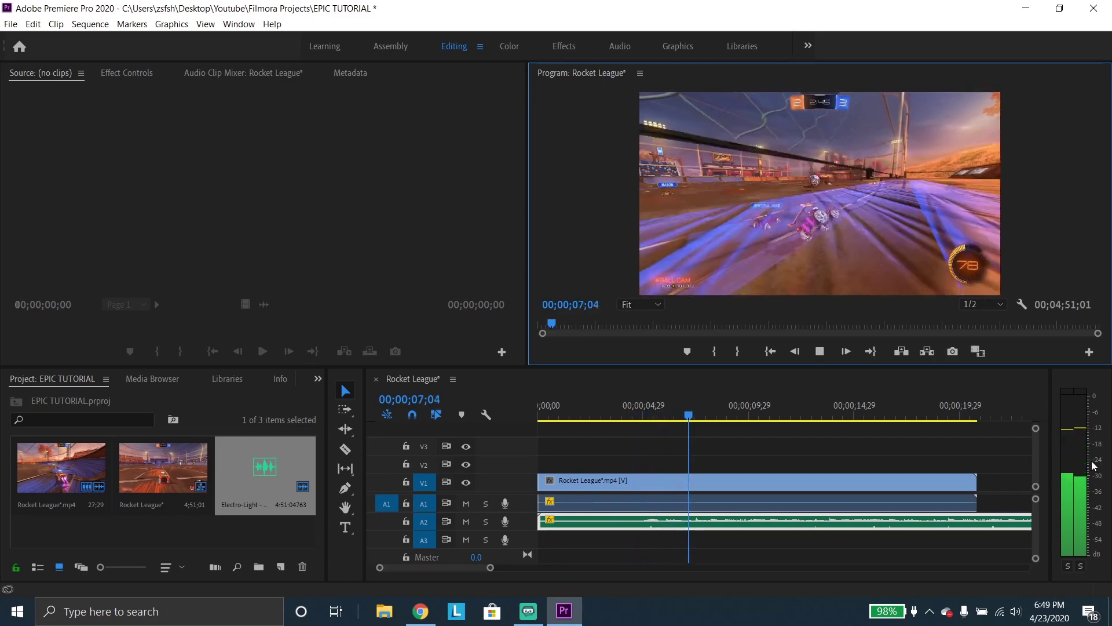
left_click(825, 353)
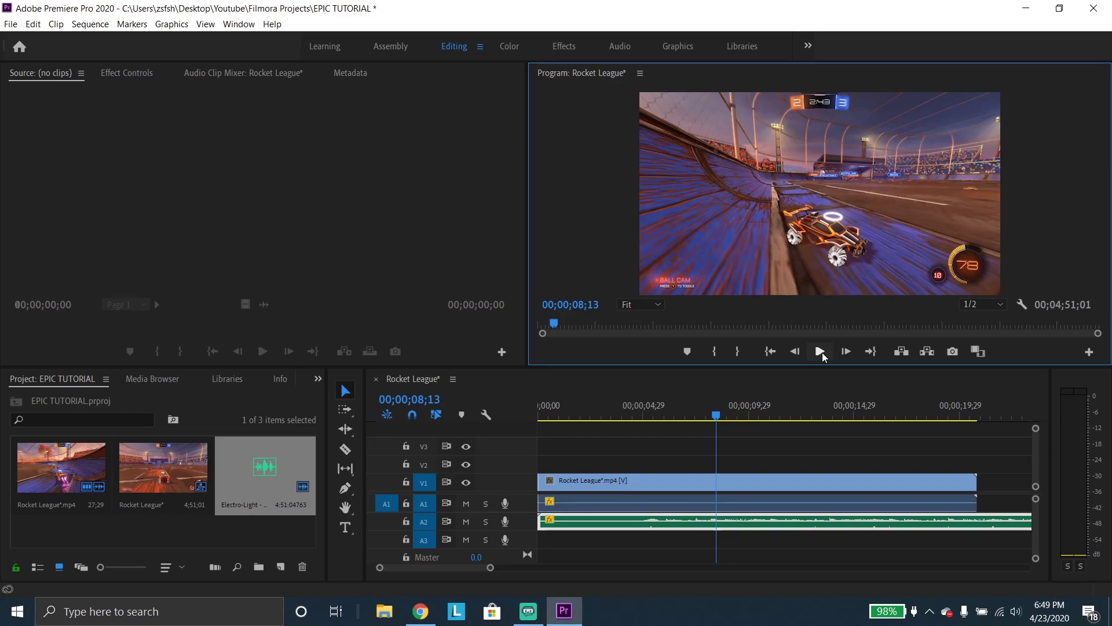
left_click(822, 352)
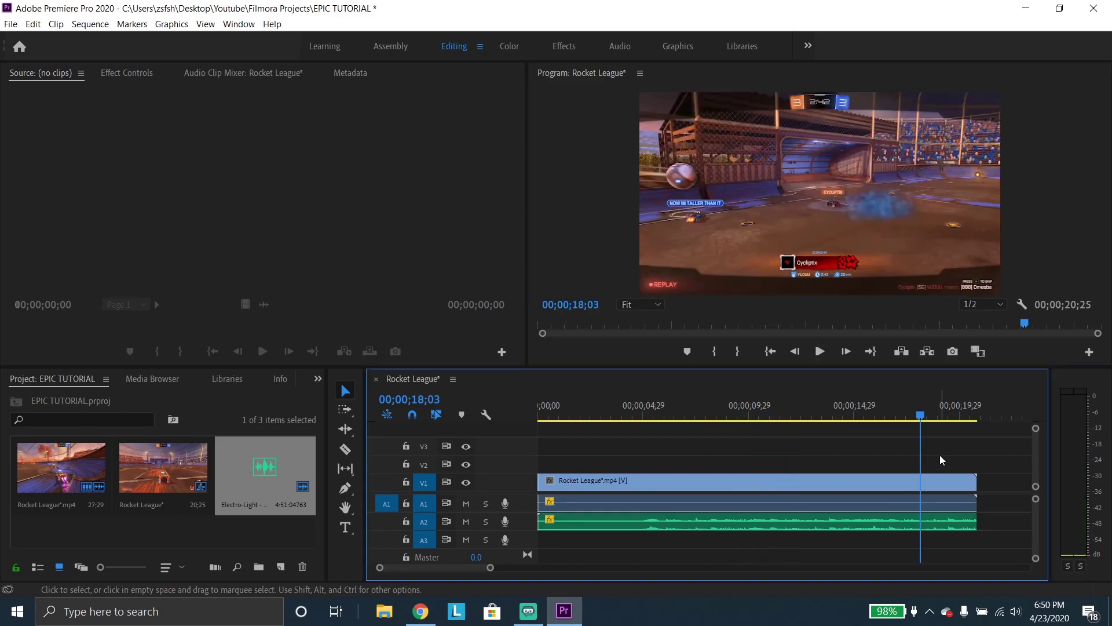
Cut the Rocket League clip on V1 with the Razor tool at 00;00;18;09 and return to the Selection tool.
left_click_drag(473, 568, 480, 568)
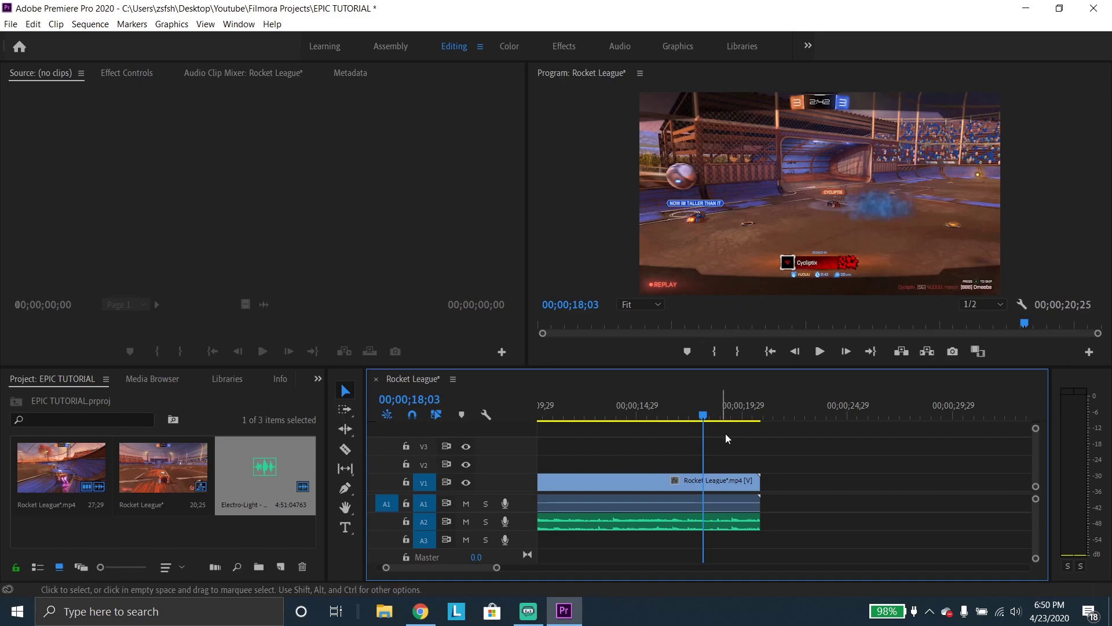
left_click_drag(704, 419, 707, 420)
key("c")
left_click(707, 484)
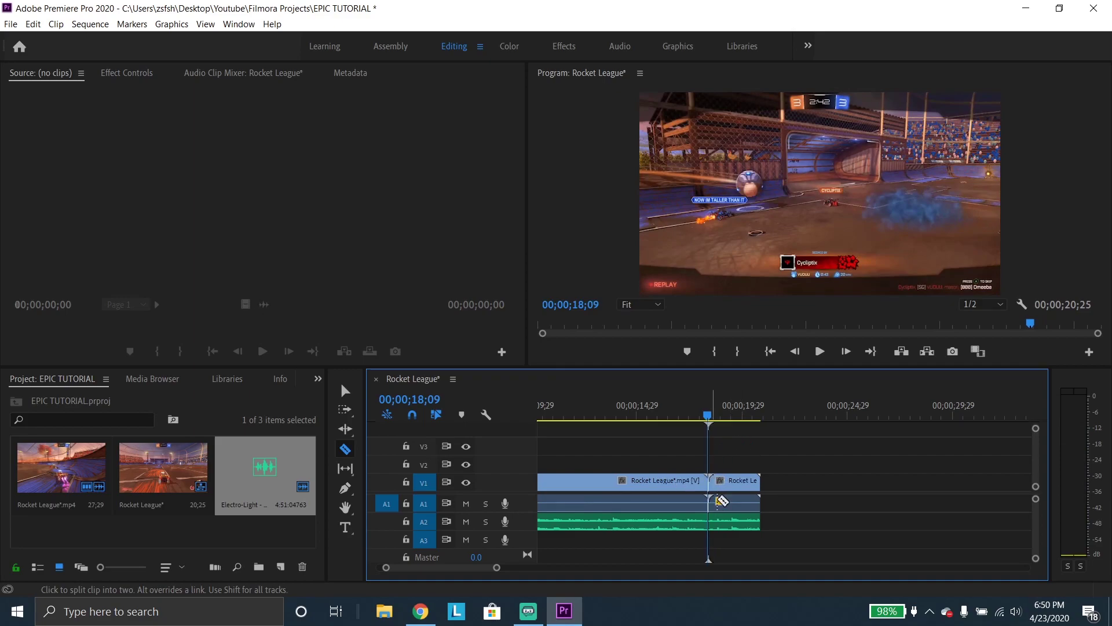
left_click(344, 396)
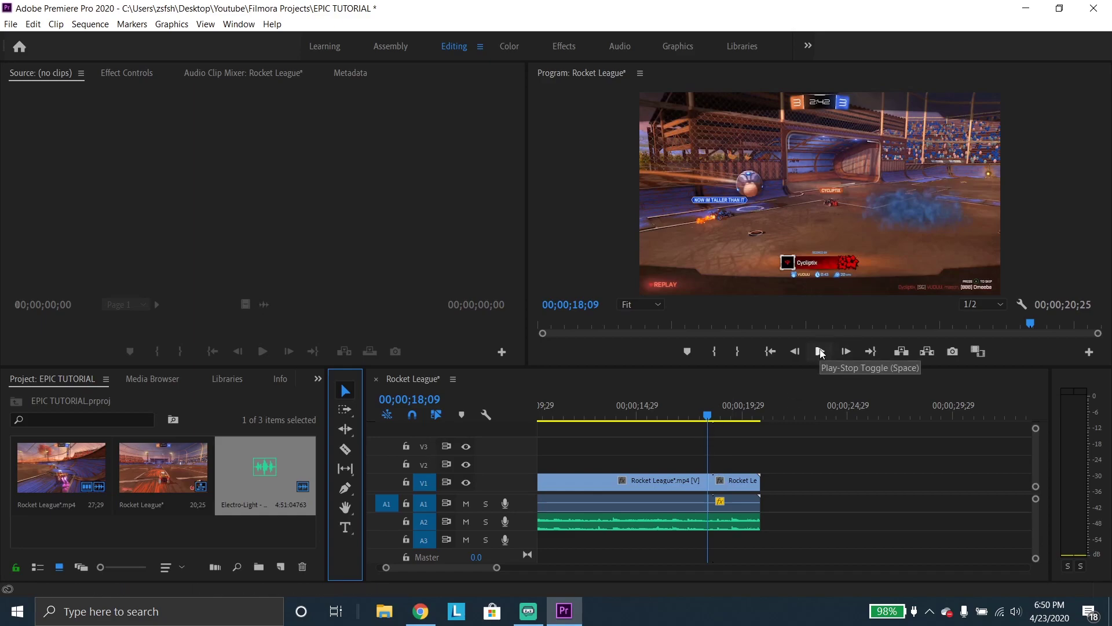
Play on to 00;00;19;14 and cut the Rocket League clip there to isolate a short segment.
left_click(819, 352)
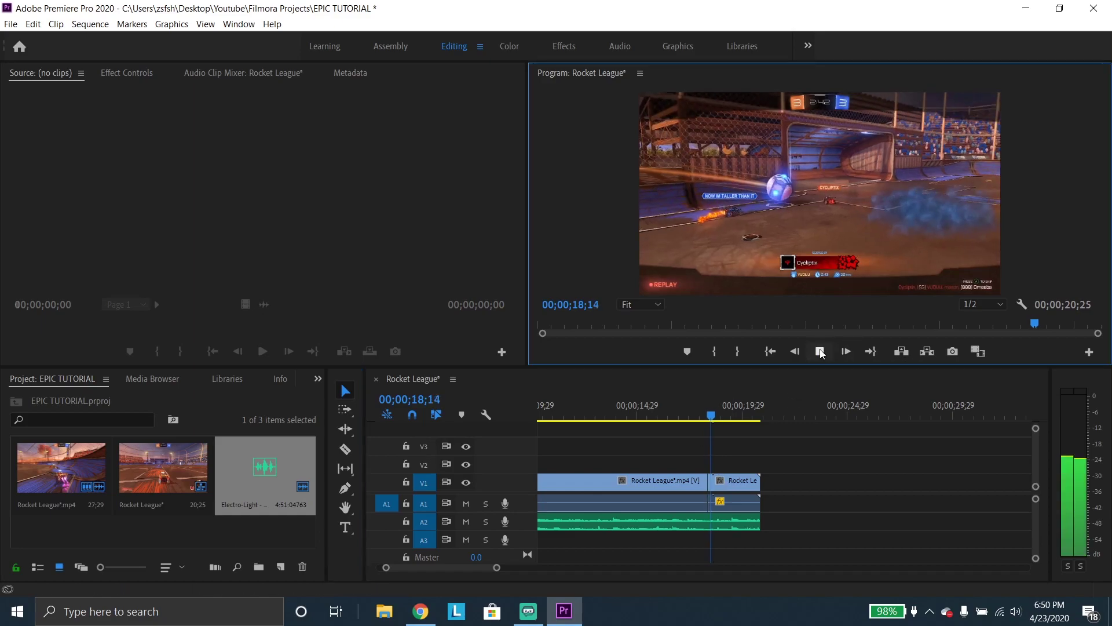
key("space")
key("c")
left_click(734, 486)
key("v")
Select the segment between the two cuts and add a Scale keyframe of 100 at its start, 00;00;18;09.
left_click(725, 484)
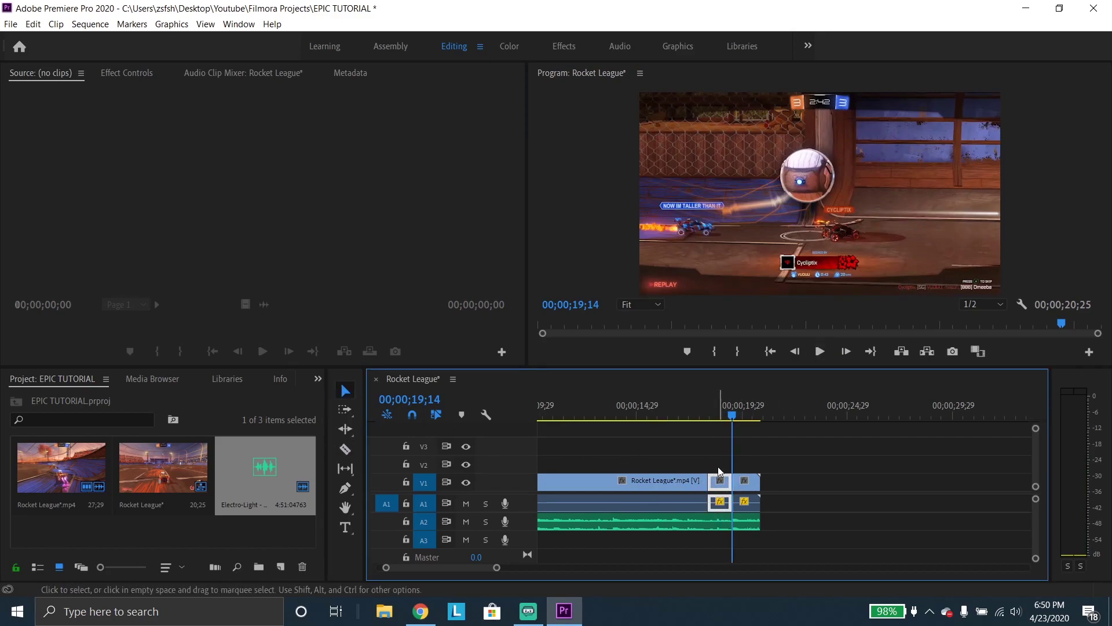
left_click_drag(732, 415, 716, 435)
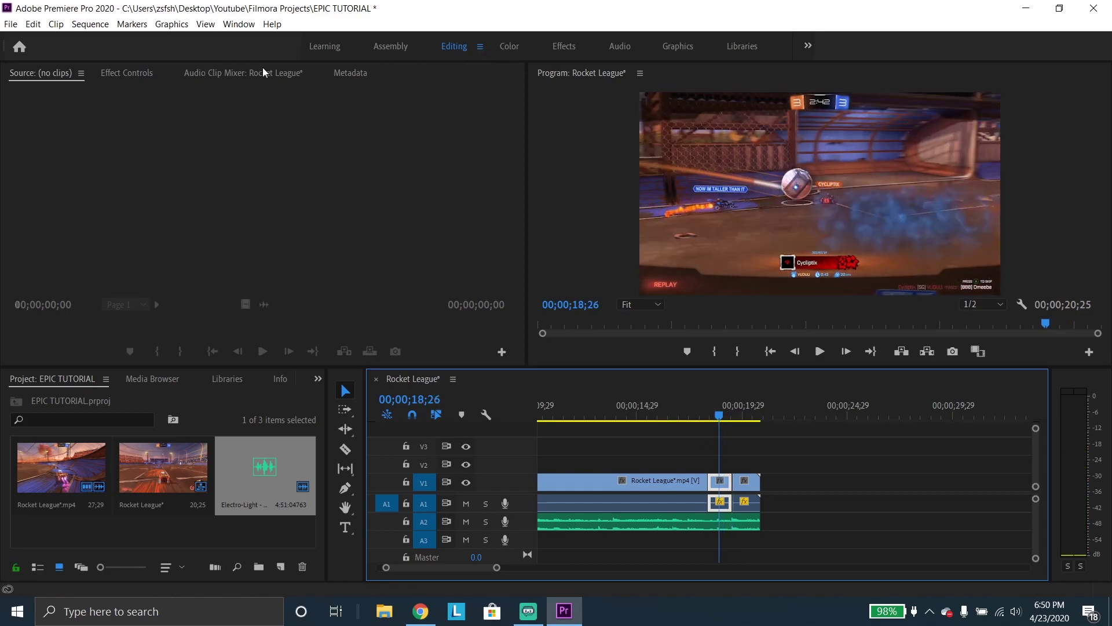
left_click(130, 71)
key("Up")
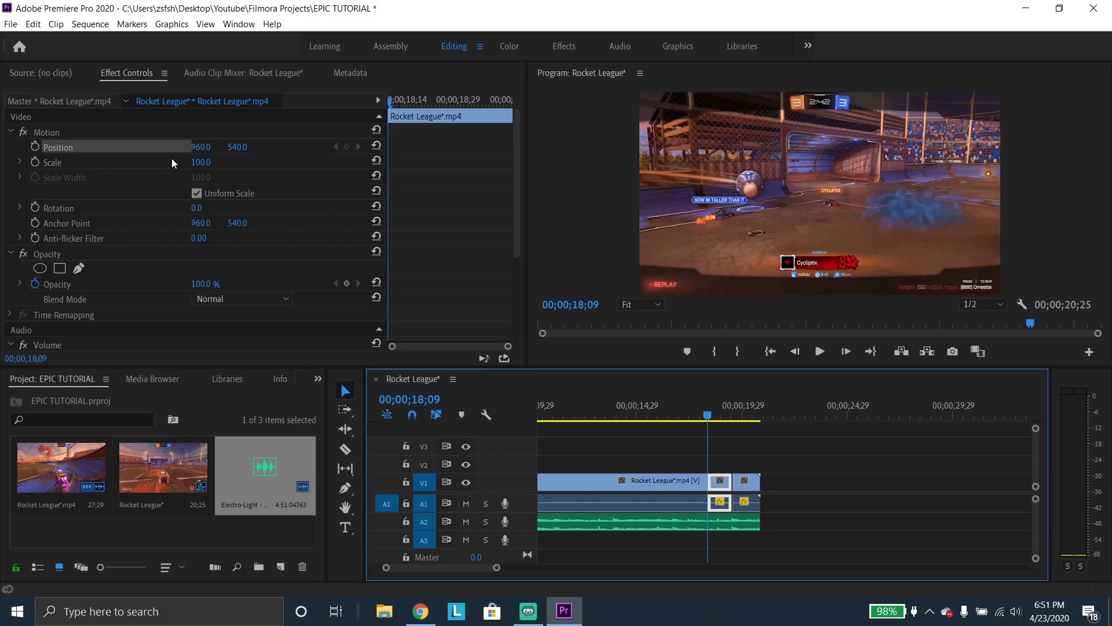
left_click(36, 162)
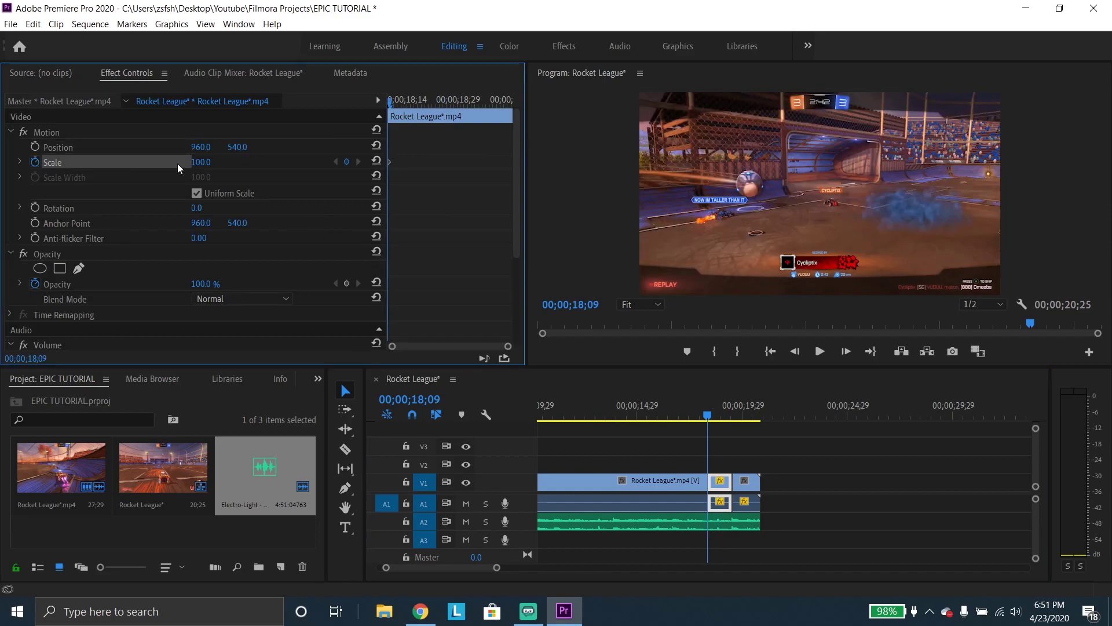
left_click(201, 163)
left_click(260, 165)
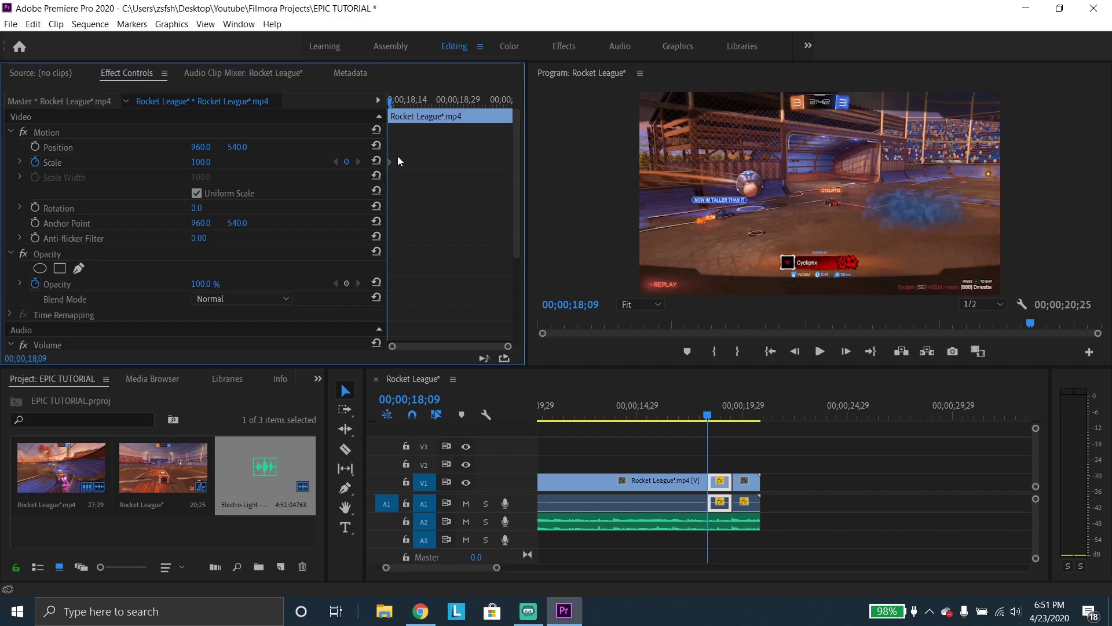
Add a second Scale keyframe of 217 at the end of the segment, at 00;00;19;13, to create a zoom-in.
left_click_drag(707, 420, 717, 415)
left_click(442, 102)
left_click_drag(441, 102, 509, 104)
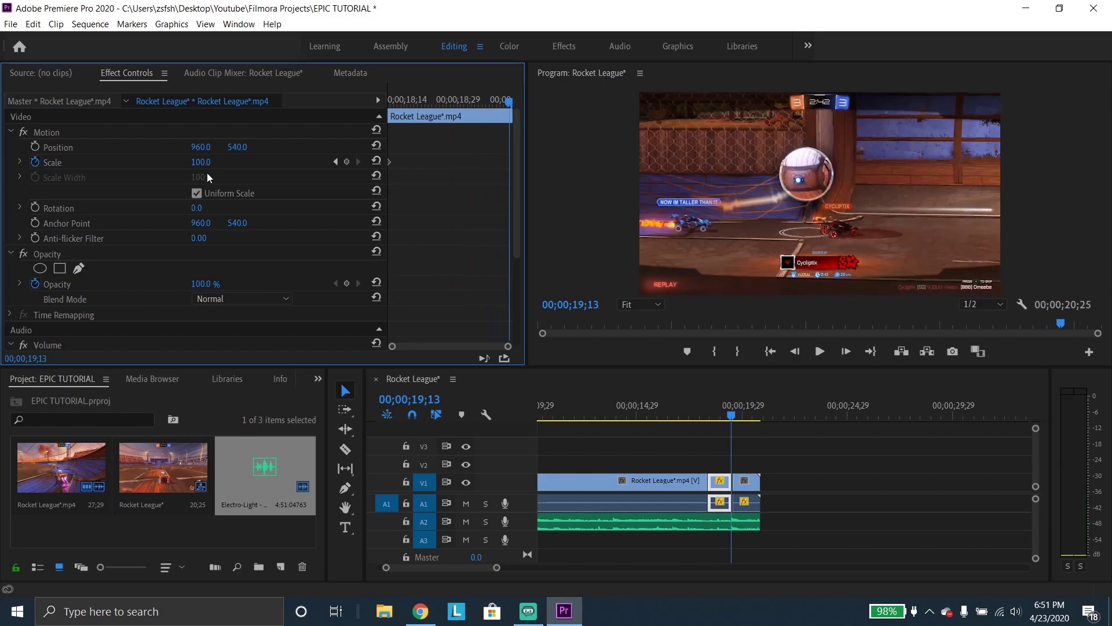
left_click_drag(206, 162, 274, 162)
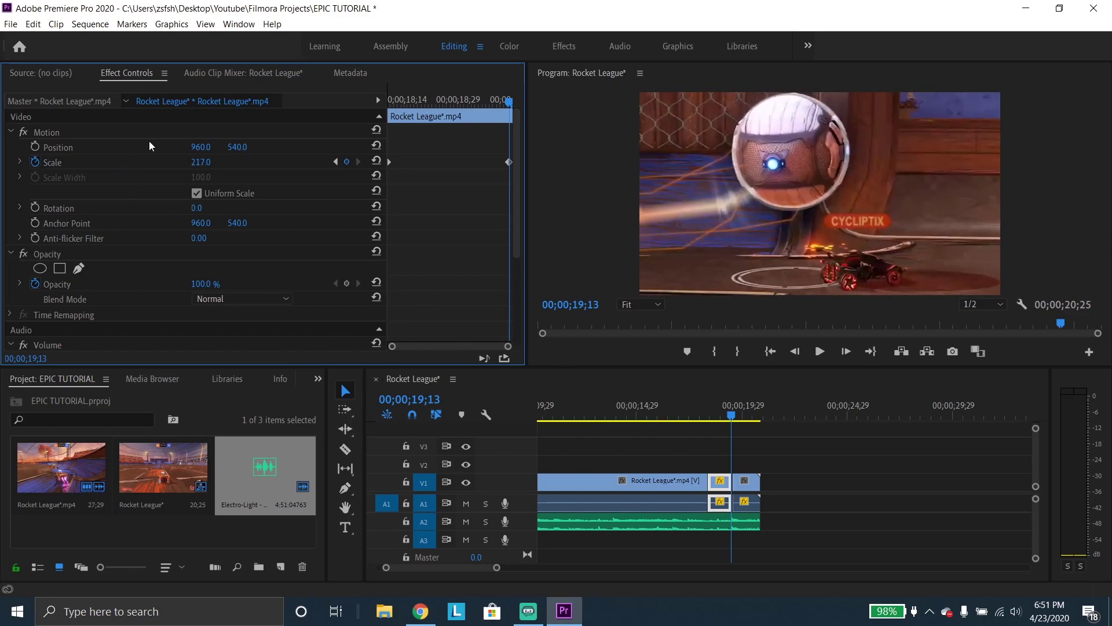
Play back the sequence from 00;00;17;02 to check the zoom-in on the short segment.
left_click(682, 416)
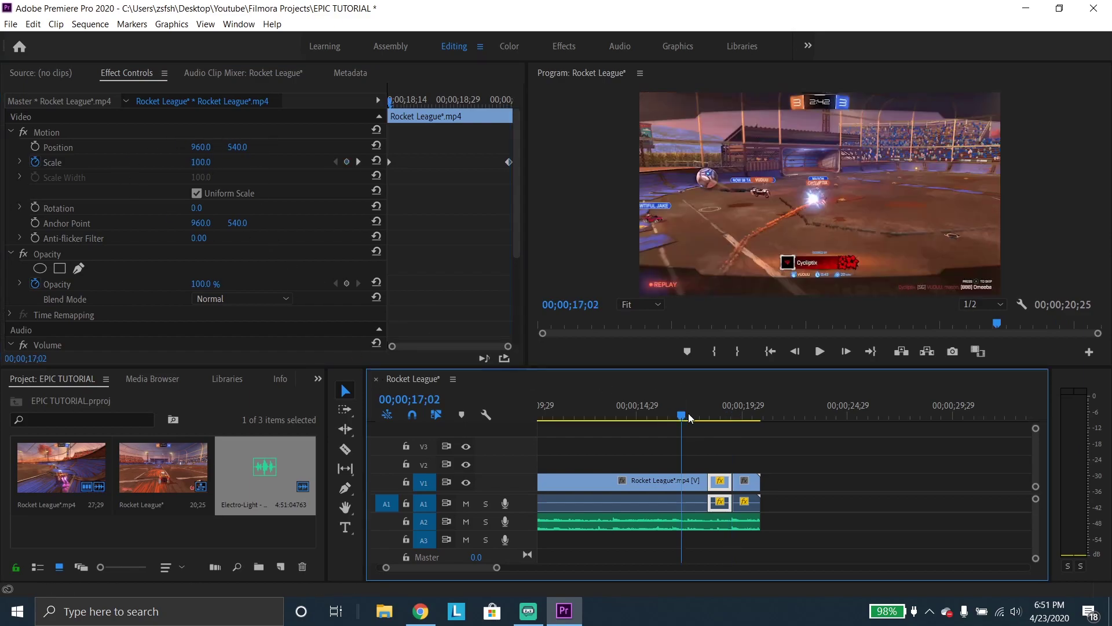
left_click(824, 353)
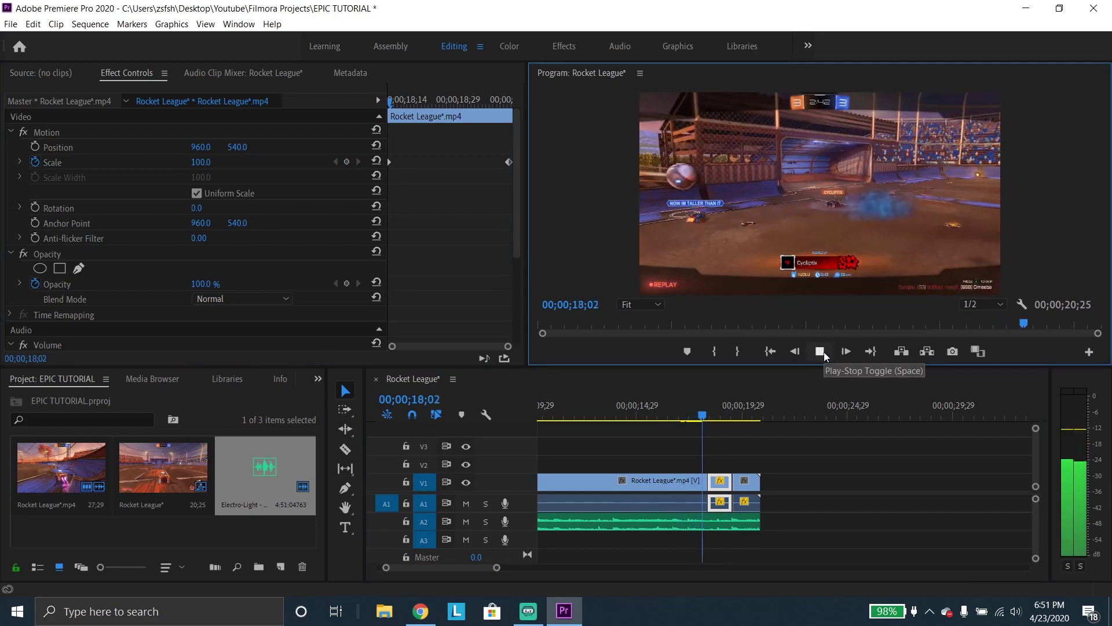
left_click(819, 352)
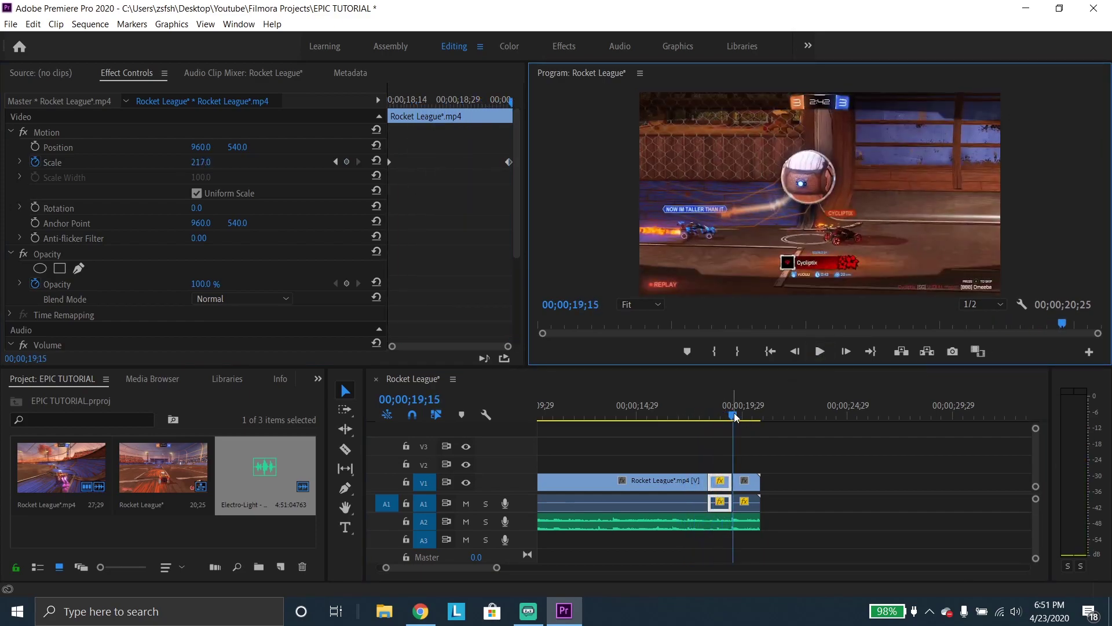
Set the Scale of the final Rocket League segment after the zoom-in to 217.
left_click(703, 415)
left_click_drag(703, 416, 734, 415)
left_click(727, 479)
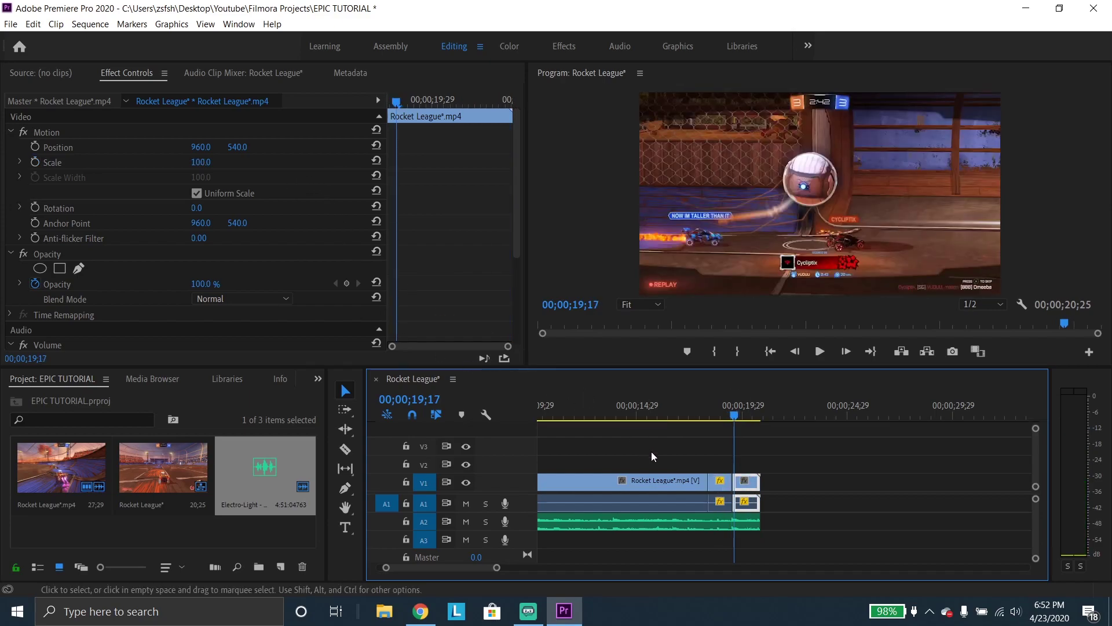
left_click(719, 484)
left_click(720, 483)
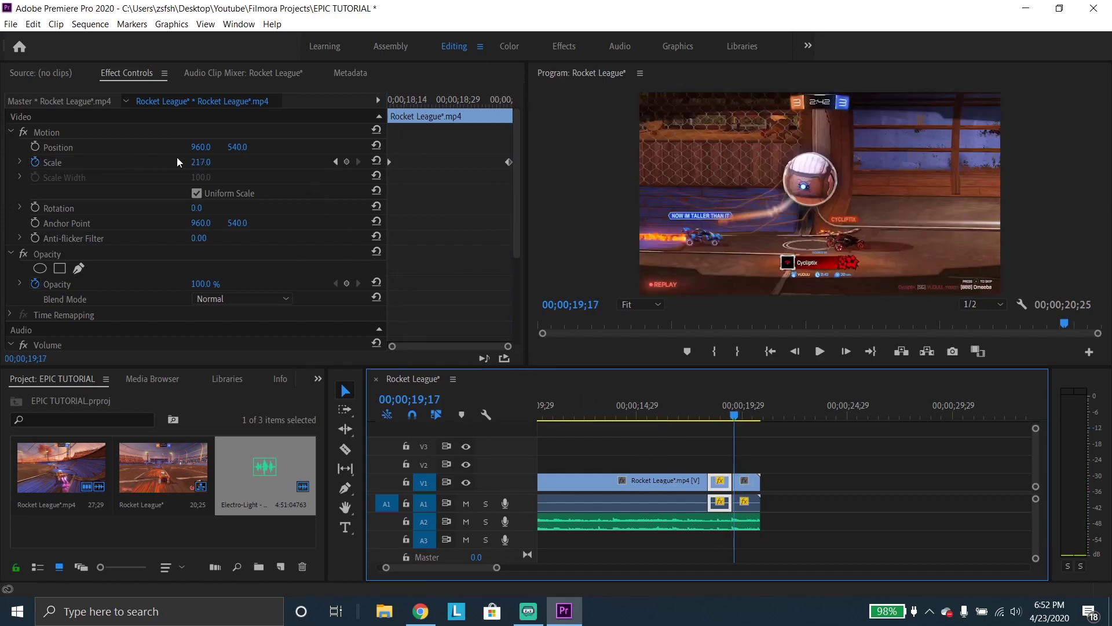
left_click(746, 491)
left_click(210, 160)
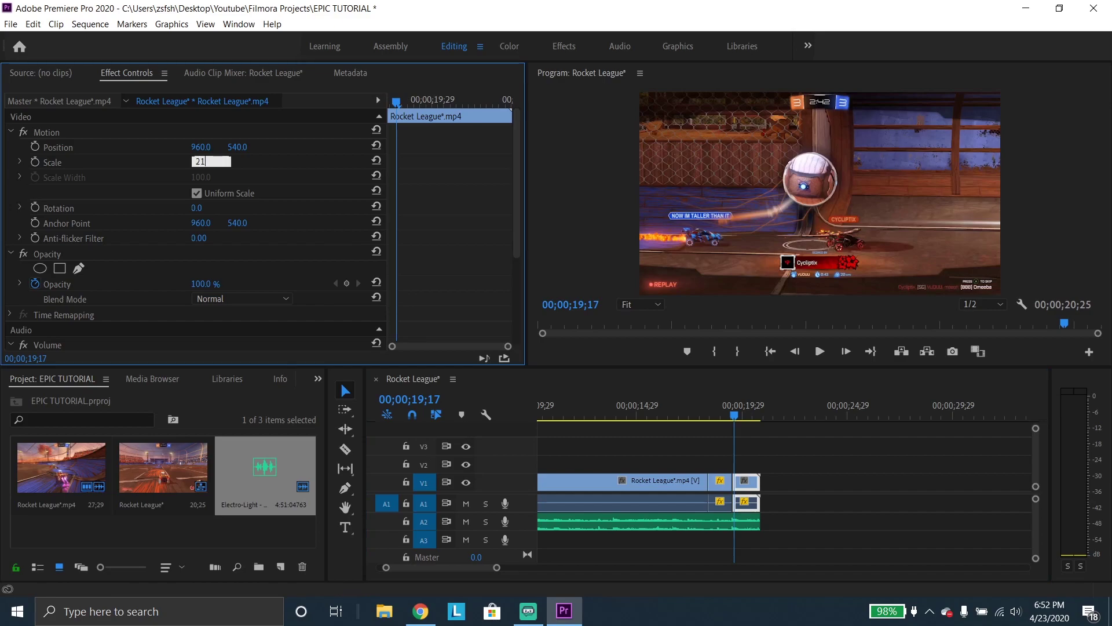
key("Return")
Play back the sequence from 00;00;17;19 to check the zoom across the last cut.
left_click(694, 403)
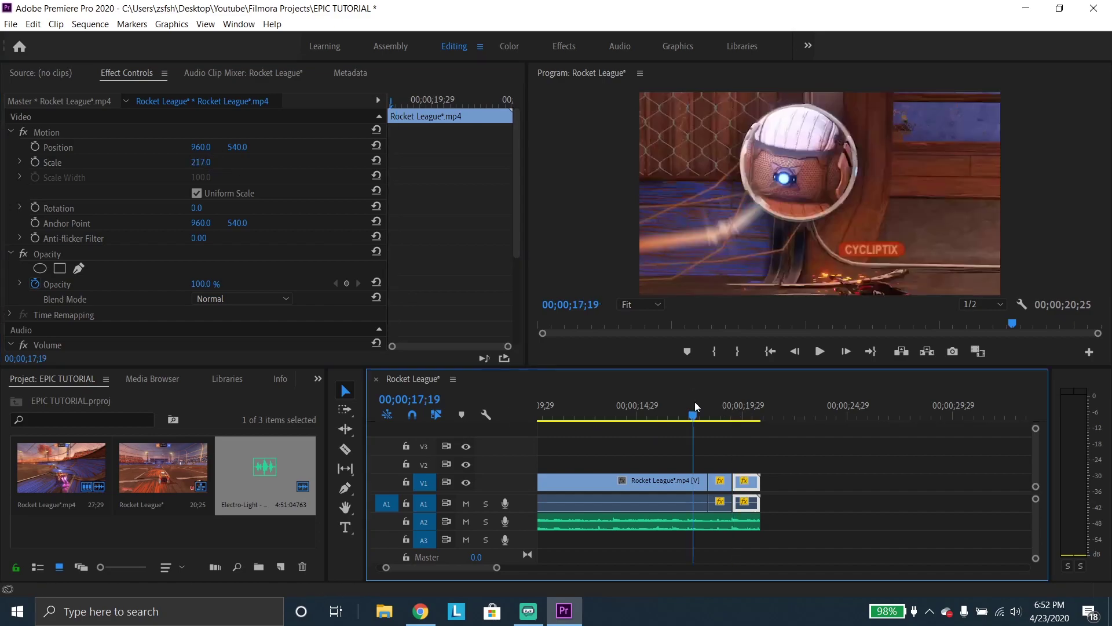
left_click(819, 351)
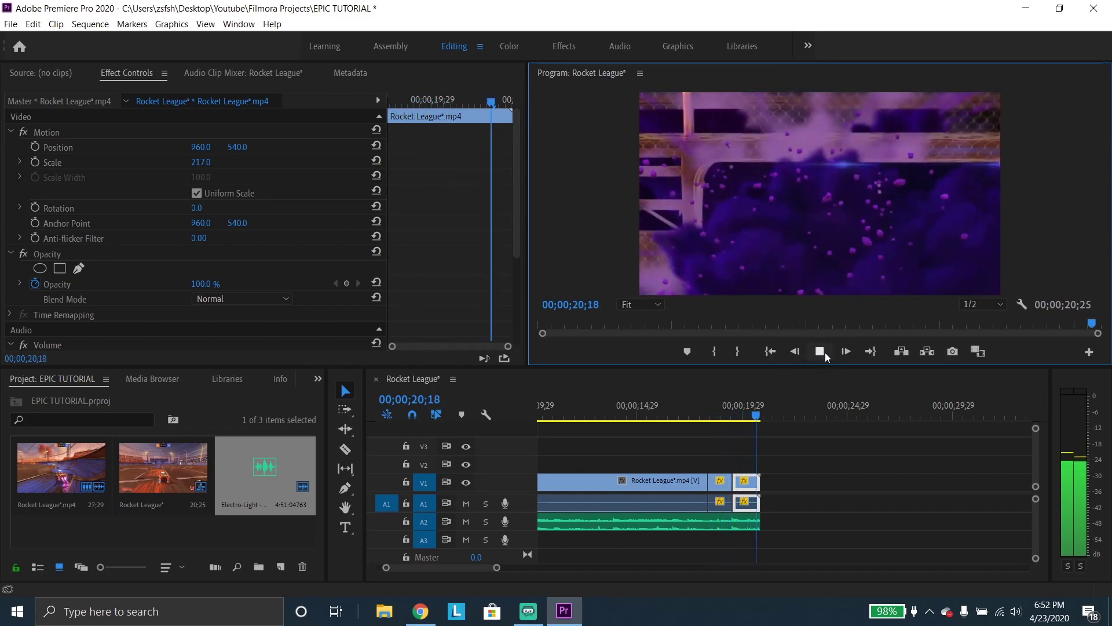
left_click_drag(734, 415, 752, 415)
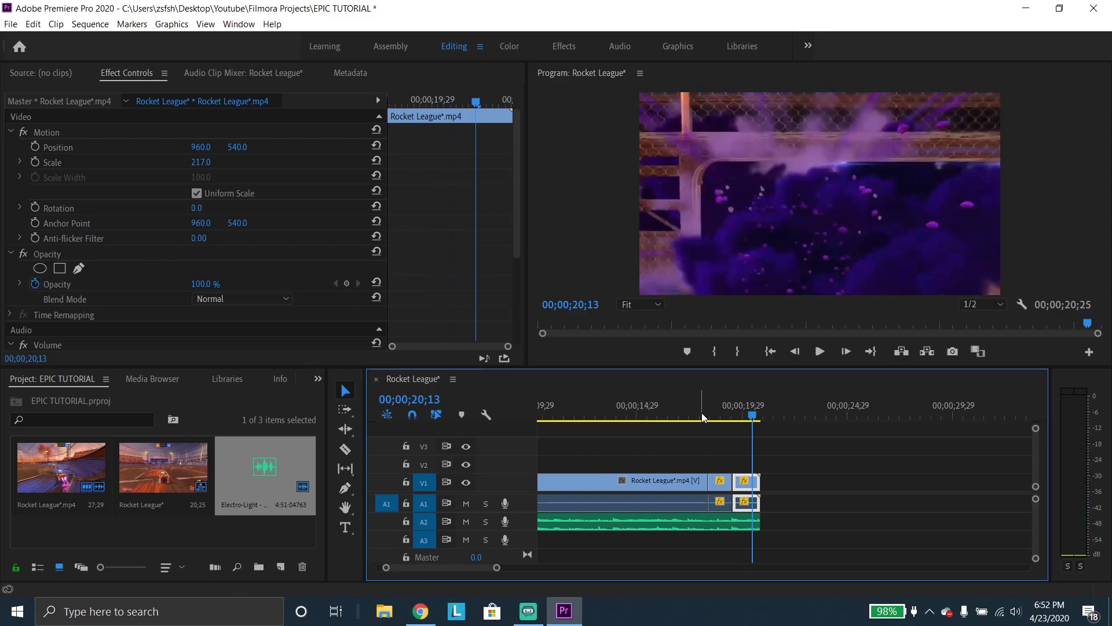
key("space")
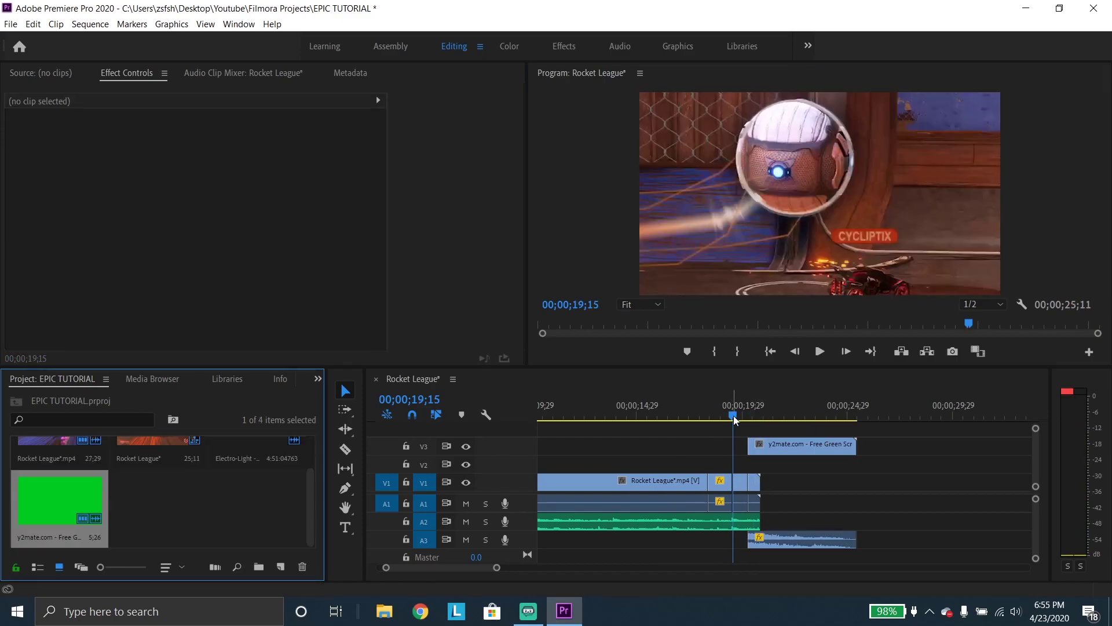
Play back the end of the gameplay to preview the green screen explosion clip on V3.
left_click_drag(732, 416, 736, 413)
left_click(821, 351)
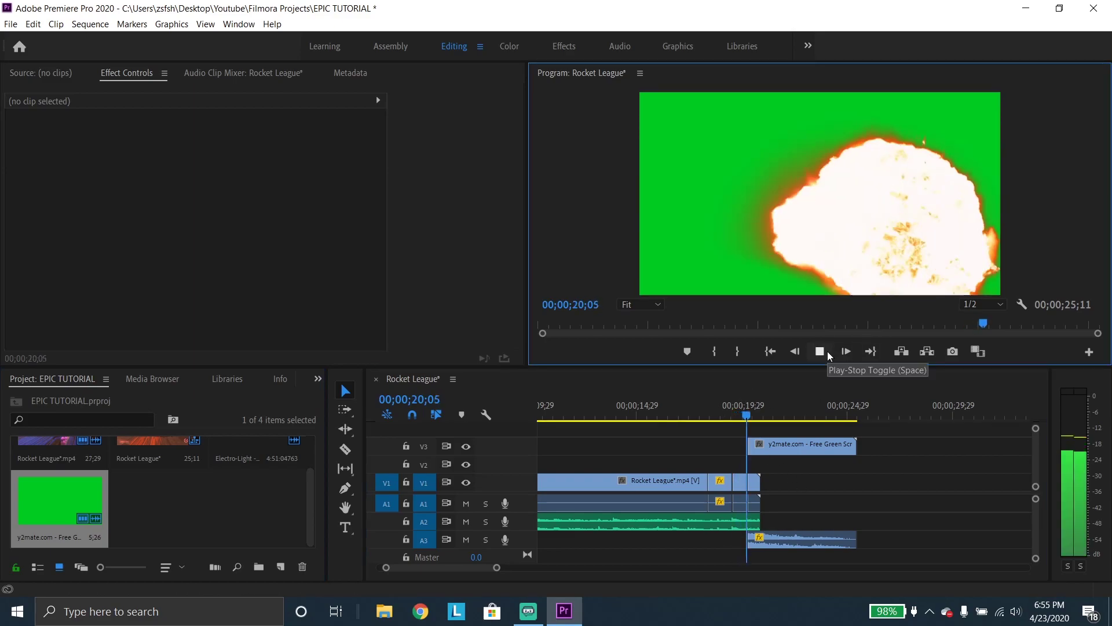
left_click(827, 351)
left_click_drag(774, 418, 741, 417)
Switch to Chrome and search YouTube for "explosion green screen".
left_click(412, 619)
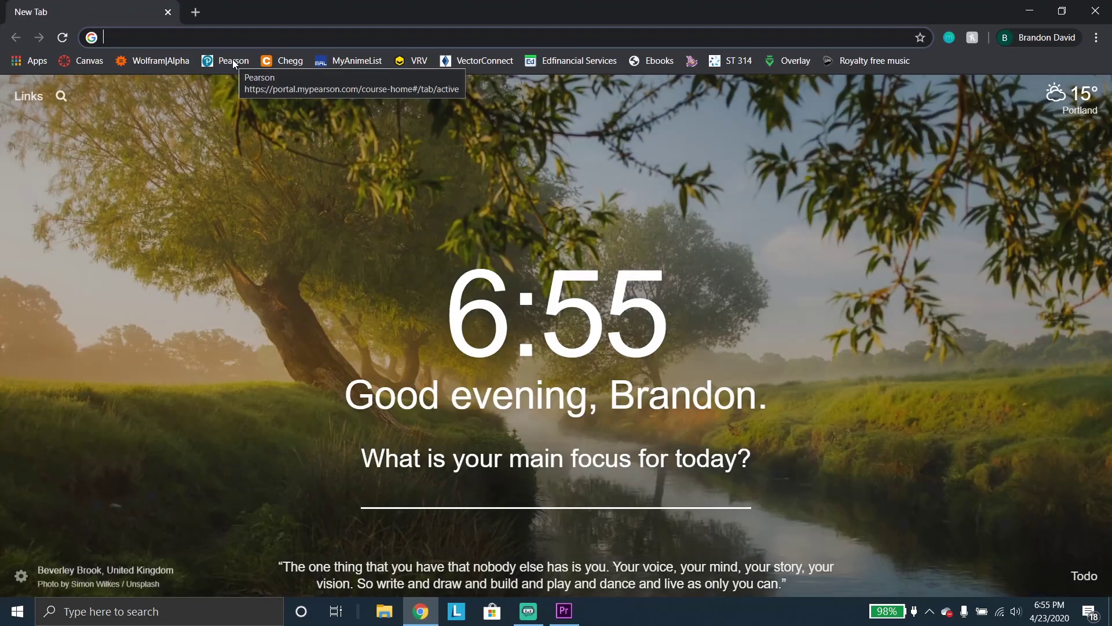
type("you")
left_click(233, 64)
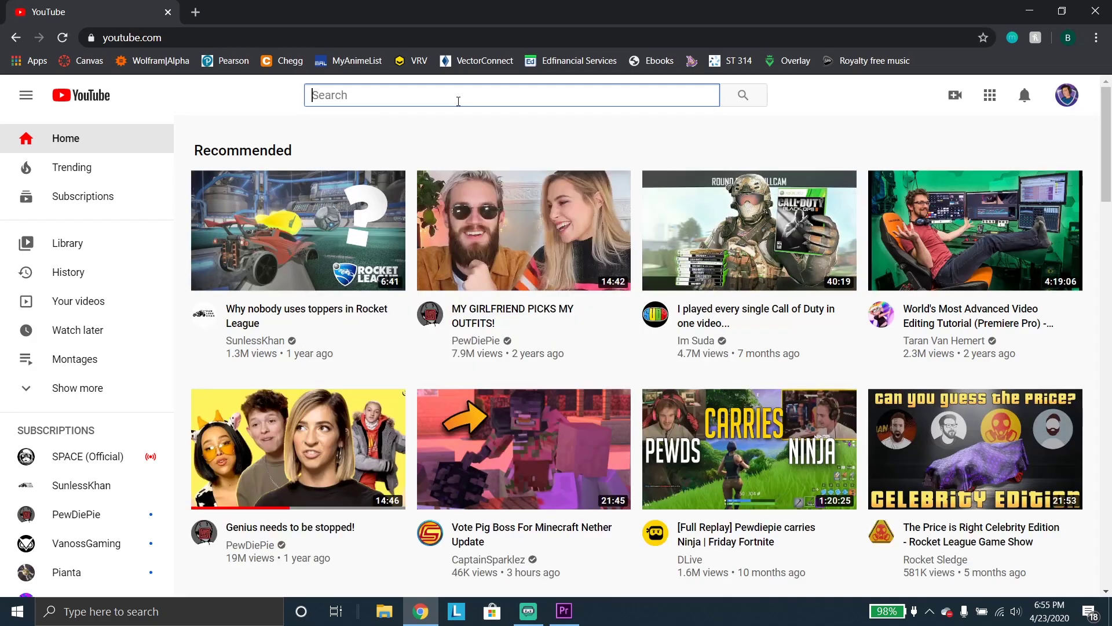
type("explosion")
type(" green sc")
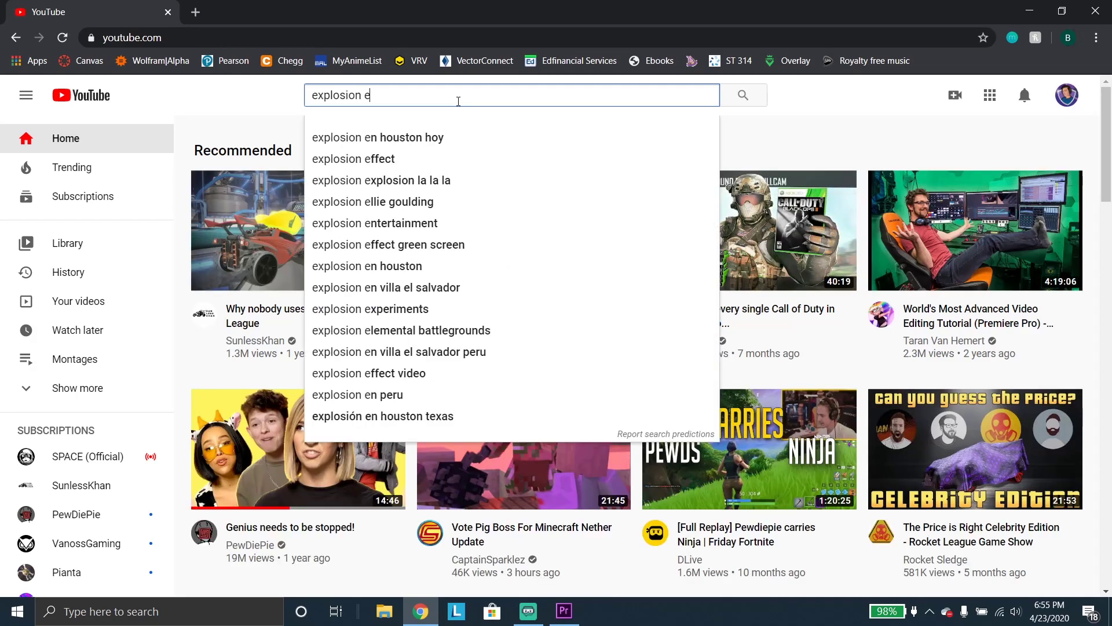
type("reen")
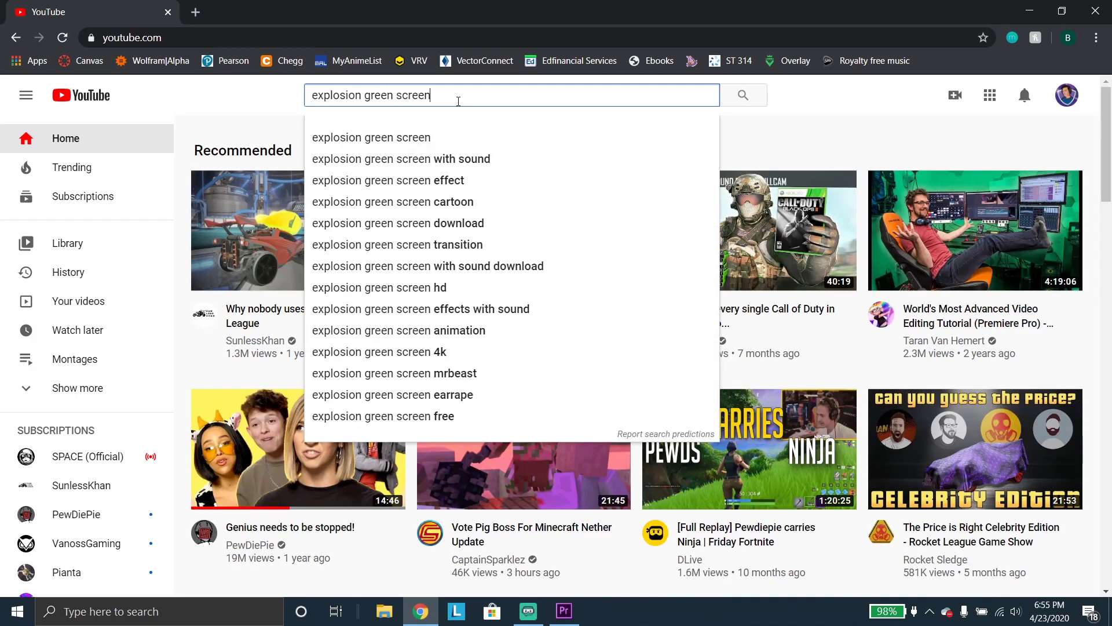
key("Return")
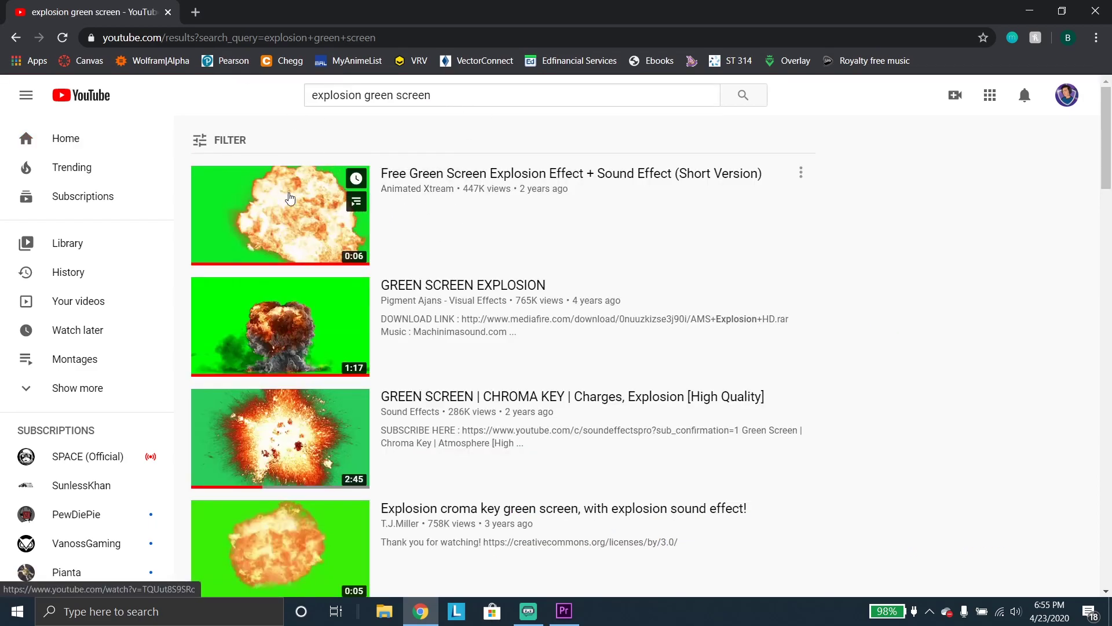
Search Google in a new tab for "youtuber video downloader", view the Y2mate site and close the tab.
left_click(195, 11)
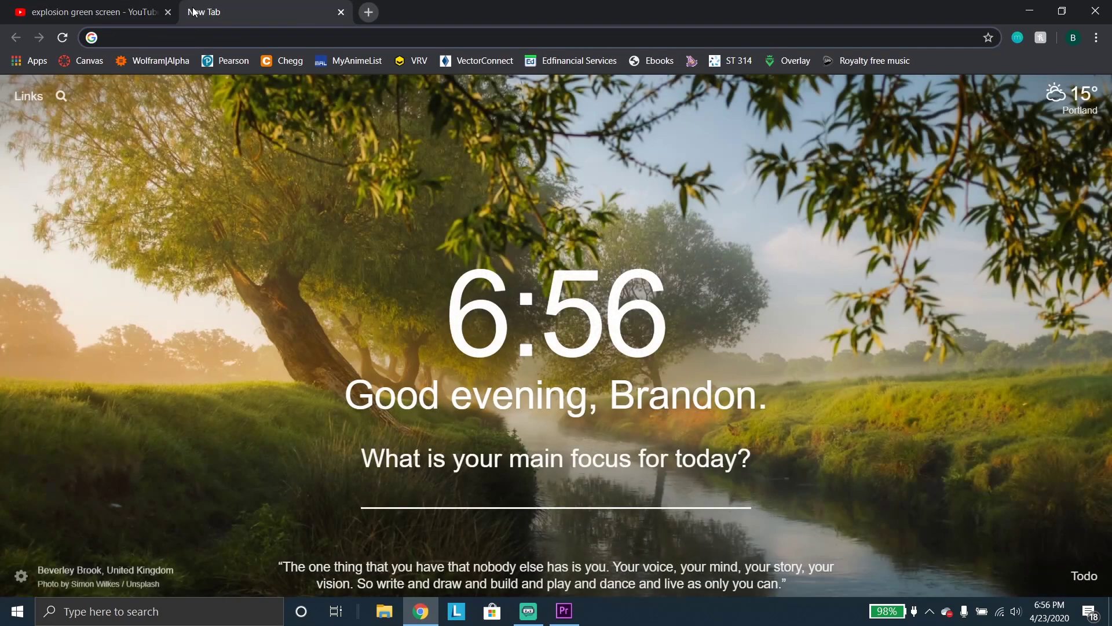
type("youtuber v")
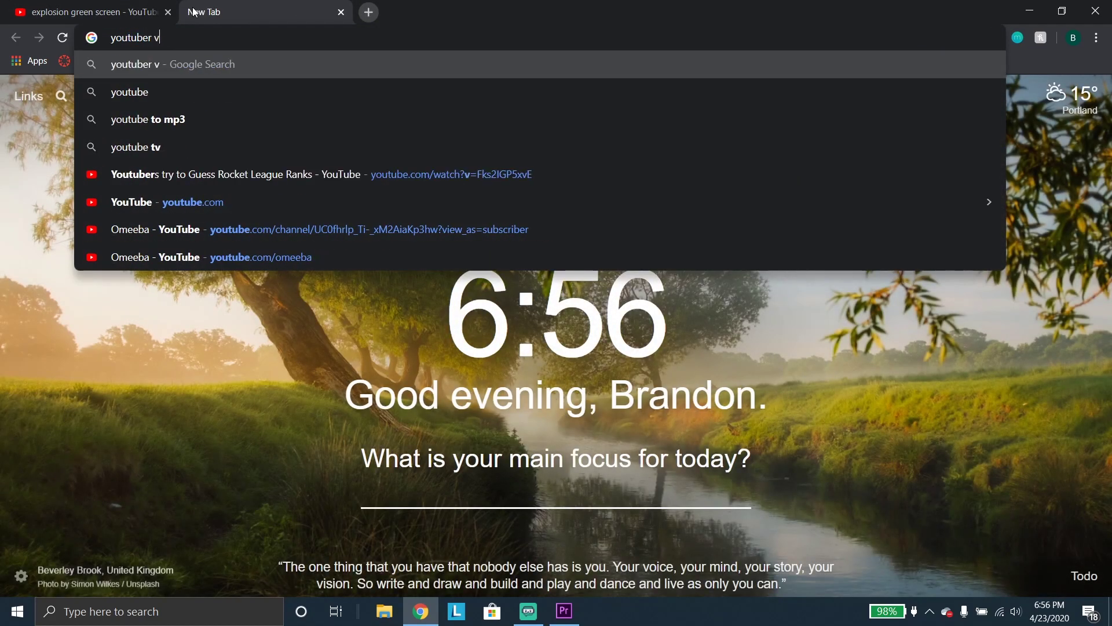
type("ideo downloader")
key("Return")
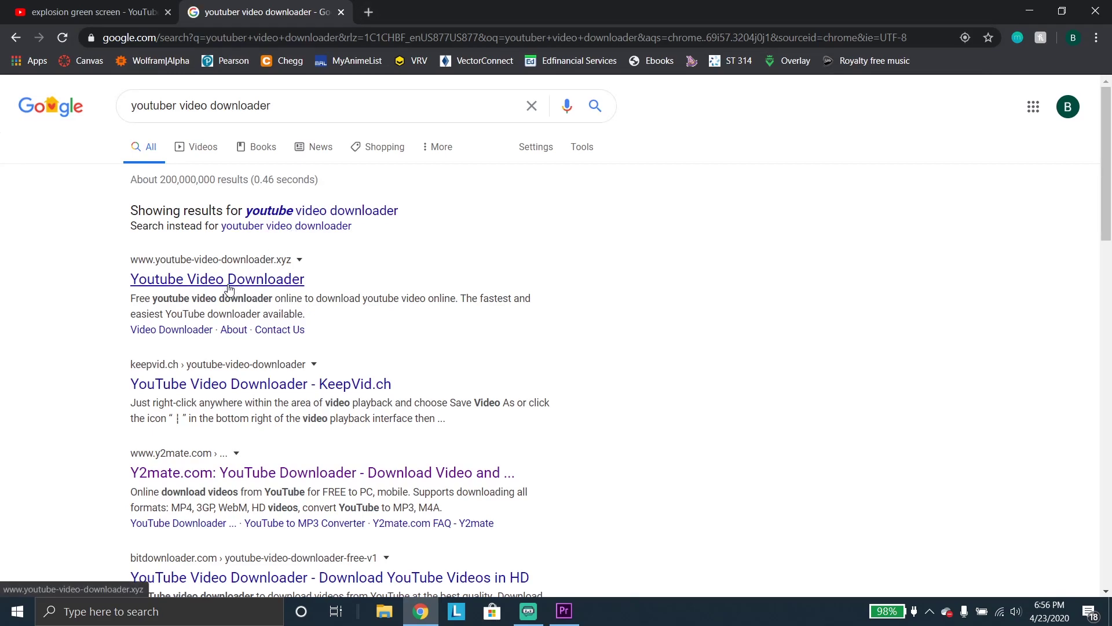
left_click(237, 472)
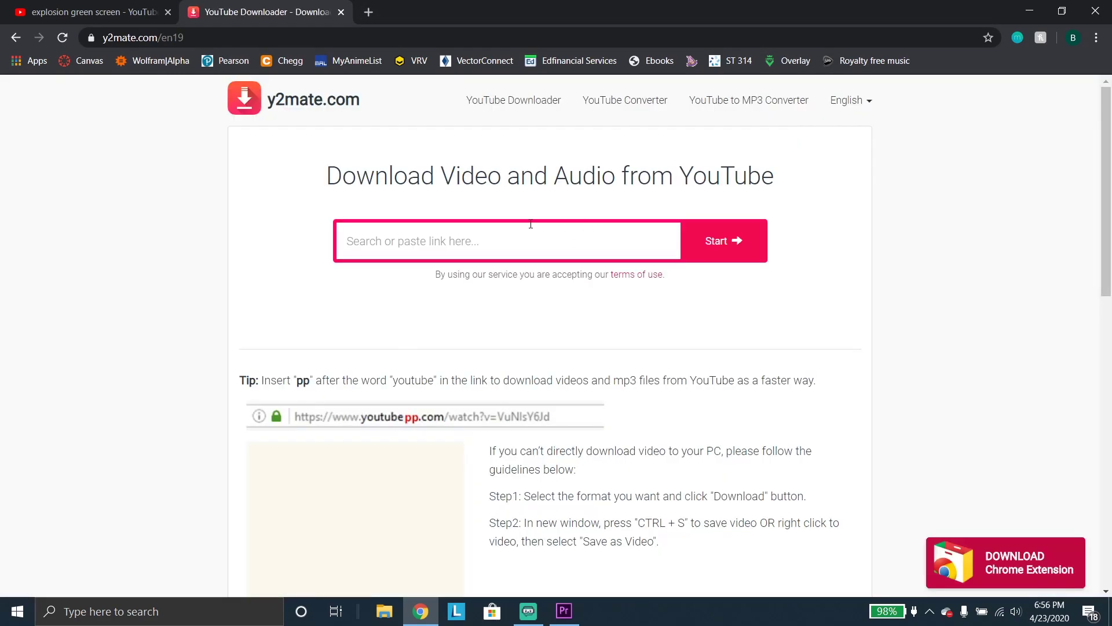
left_click(341, 12)
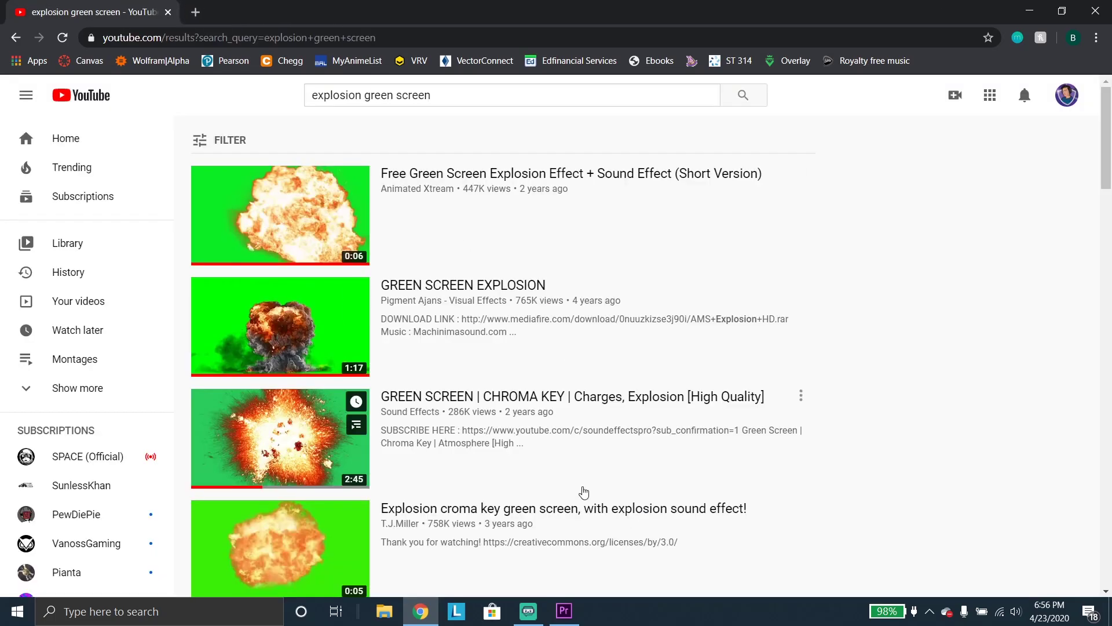
Switch back to Premiere Pro and apply the Ultra Key effect to the green screen explosion clip on V3.
left_click(564, 610)
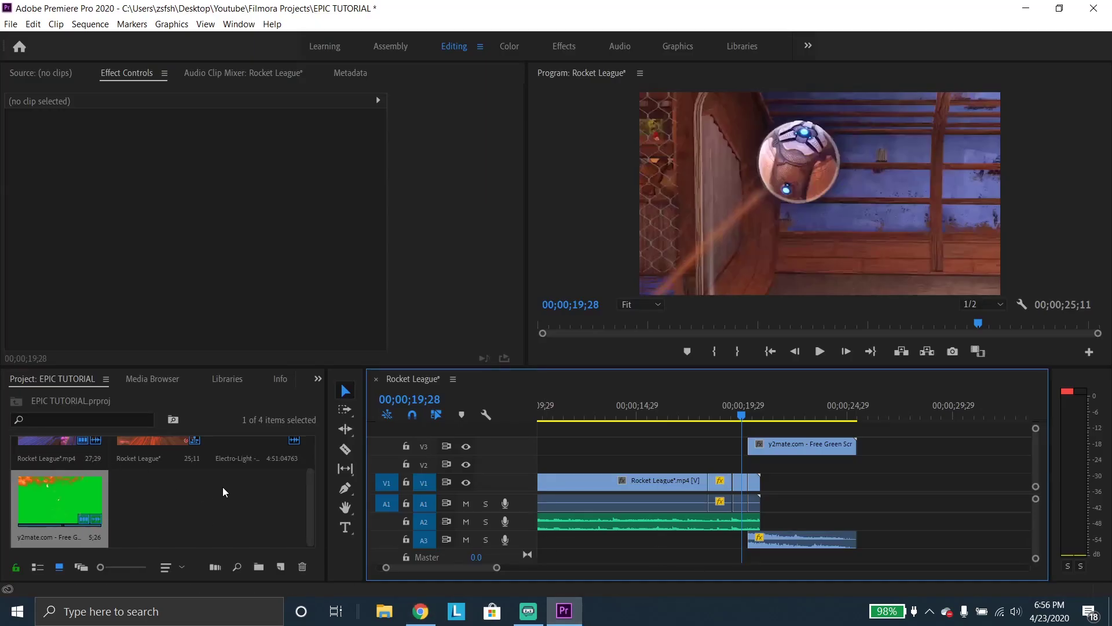
mouse_move(739, 415)
left_mouse_down()
mouse_move(750, 415)
mouse_move(733, 415)
left_mouse_up()
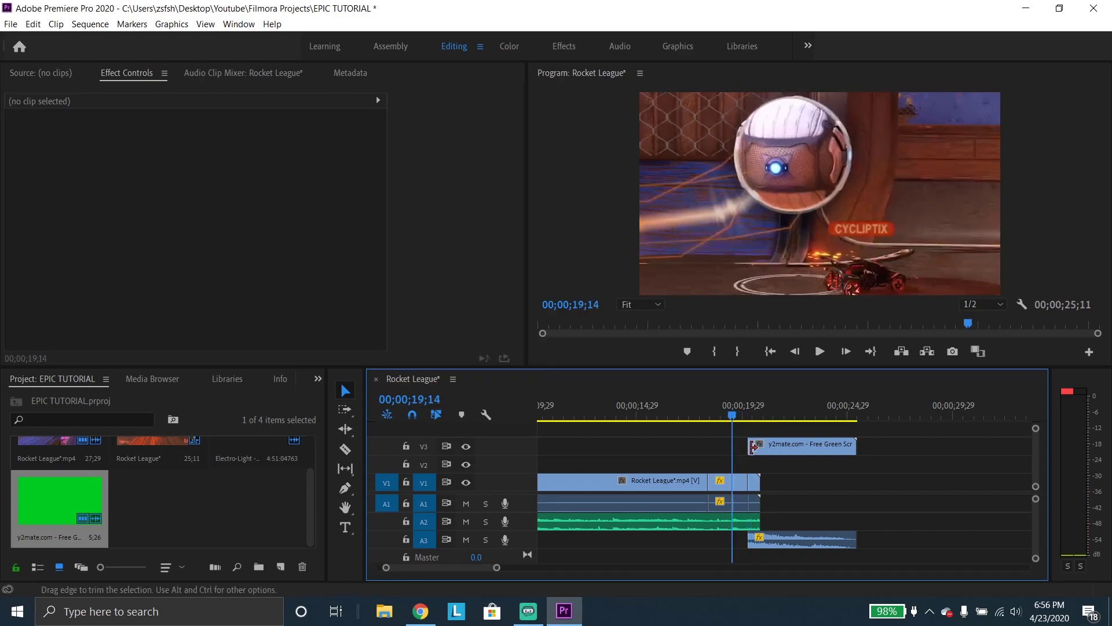
scroll(148, 381, "down", 4)
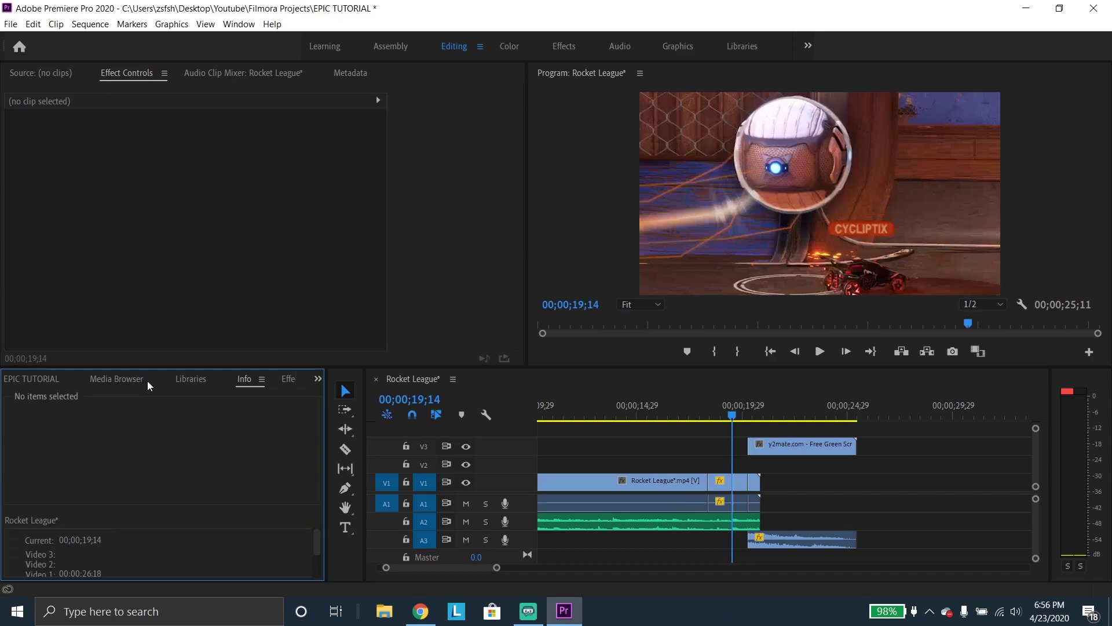
left_click_drag(62, 505, 788, 447)
left_click(788, 446)
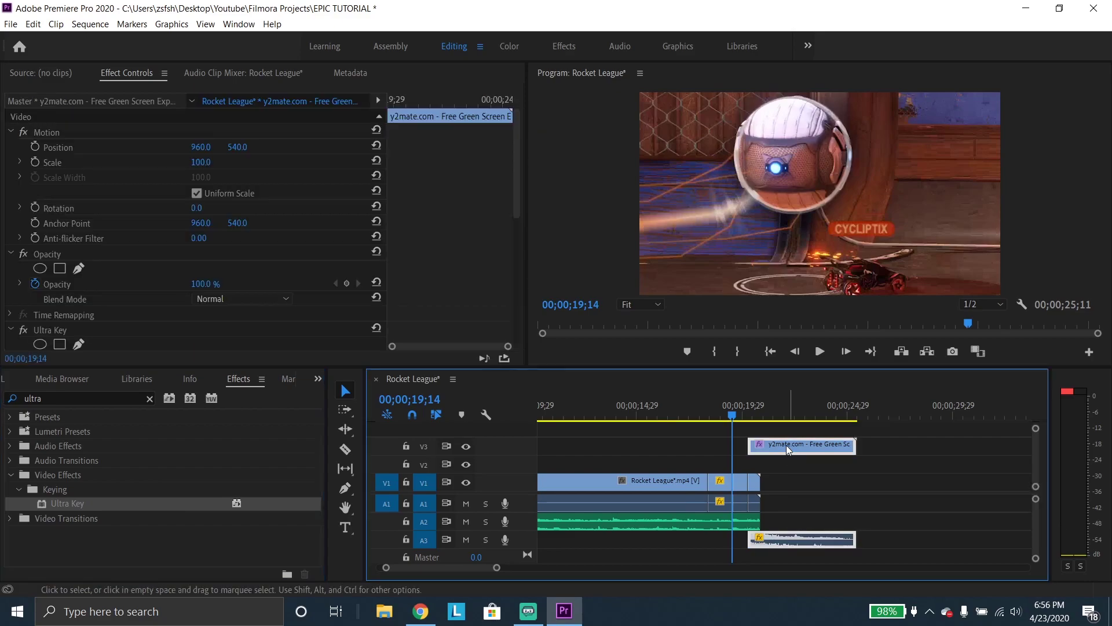
At 00;00;20;13, sample the explosion clip's green background as the Ultra Key key color.
left_click_drag(732, 415, 752, 417)
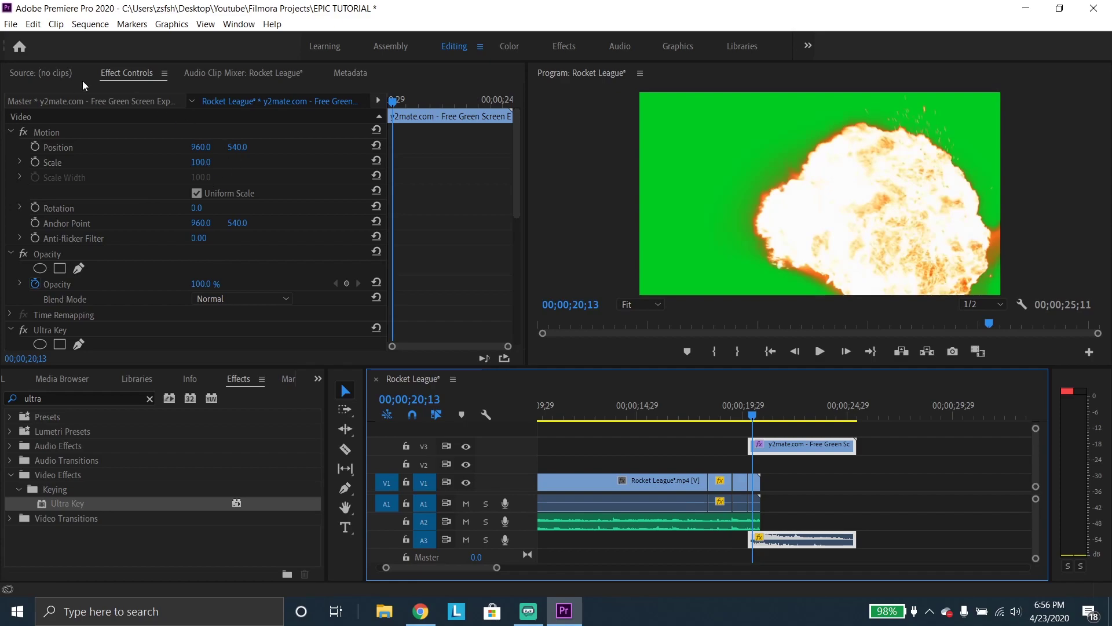
scroll(238, 185, "down", 5)
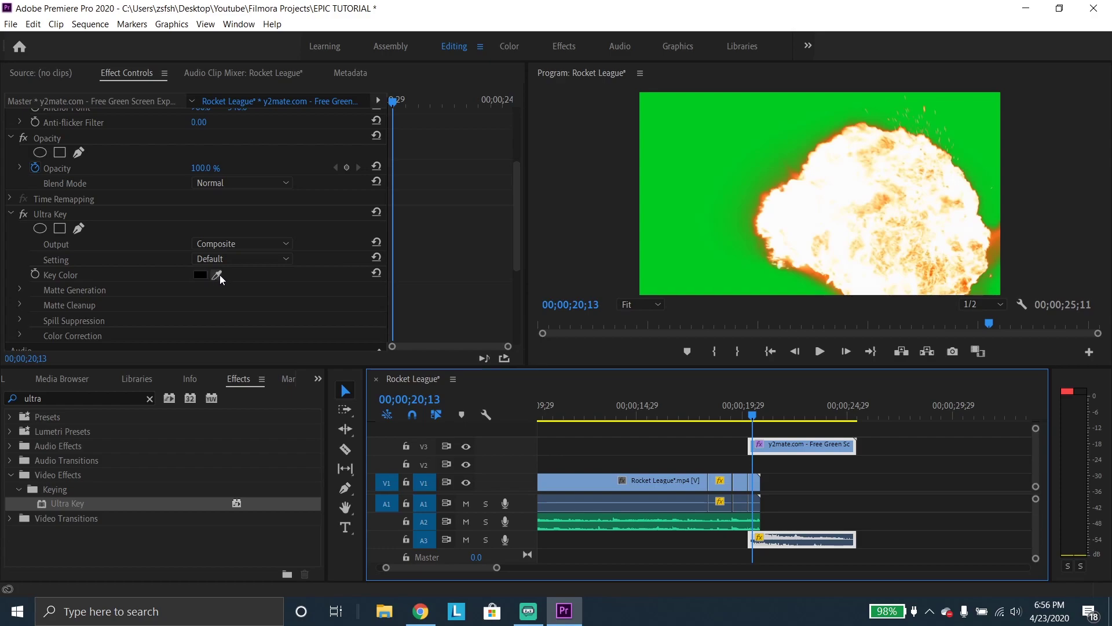
left_click_drag(217, 274, 729, 167)
Trim off the part of the explosion clip beyond the gameplay footage and play back the result from 00;00;18;19.
left_click(346, 449)
left_click(760, 445)
left_click(345, 391)
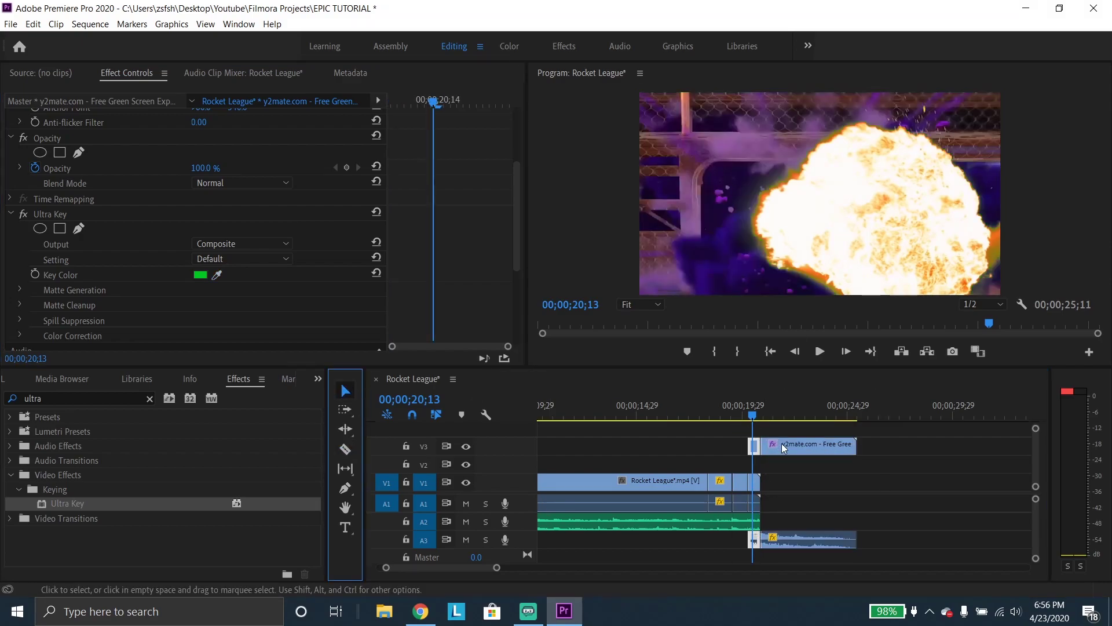
left_click(805, 445)
key("Delete")
left_click(716, 415)
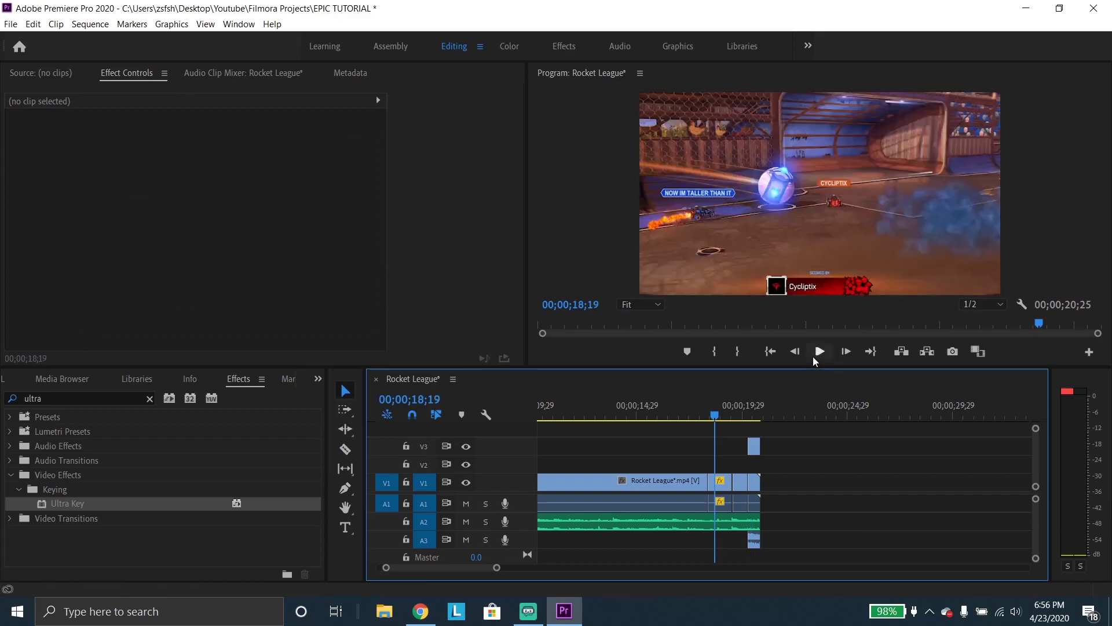
left_click(818, 352)
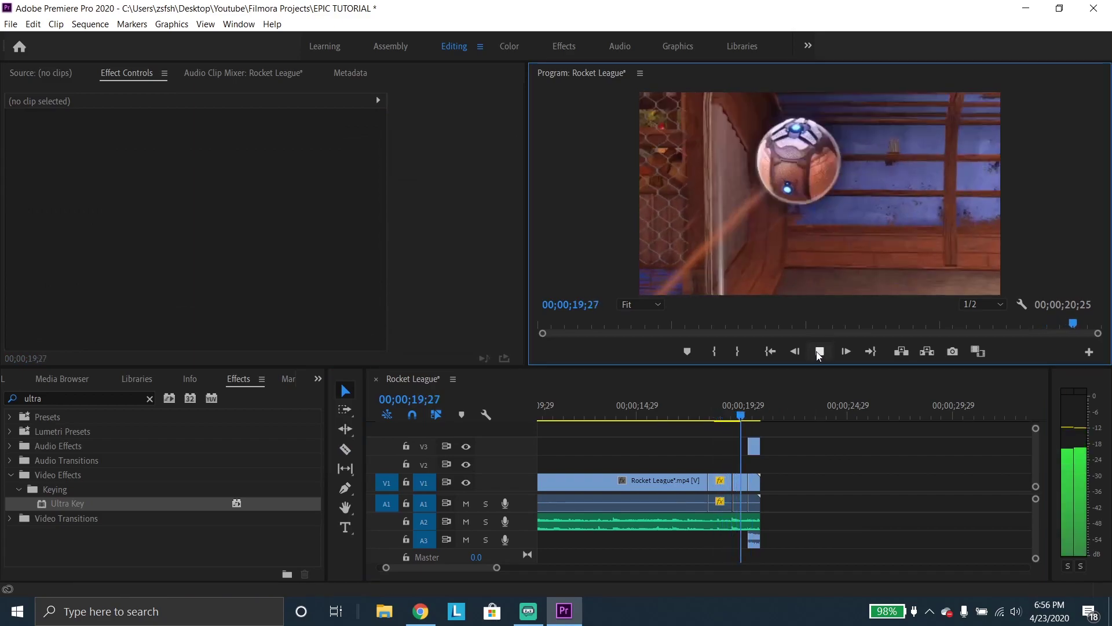
Turn off Scale animation on the short segment at 00;00;18;09, deleting its existing keyframes.
left_click_drag(759, 417, 707, 415)
left_click(724, 487)
left_click(32, 163)
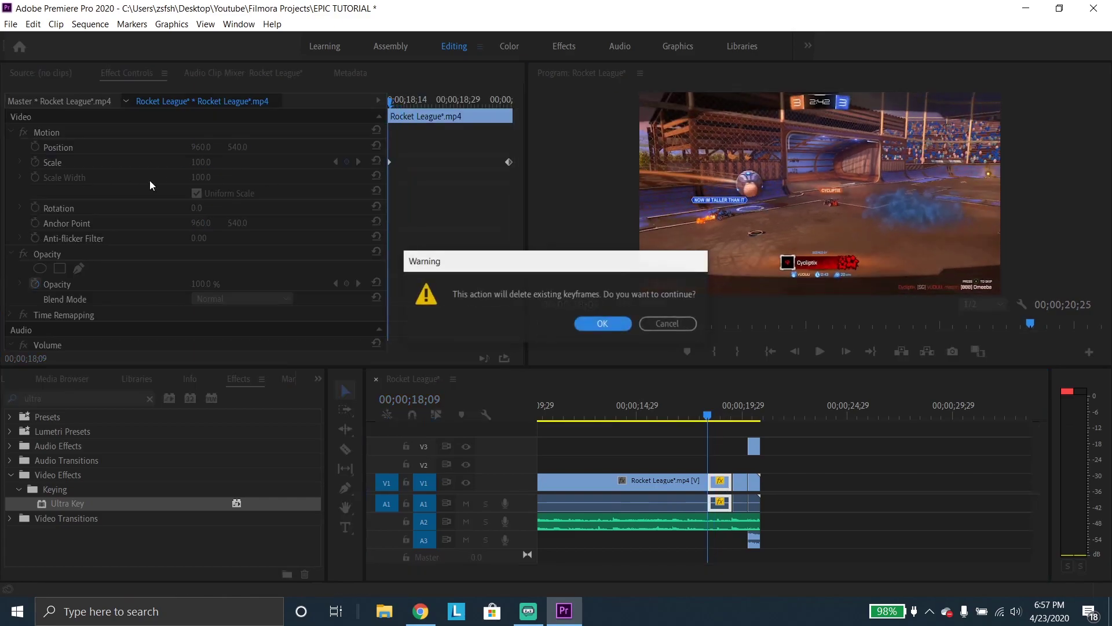
left_click(598, 322)
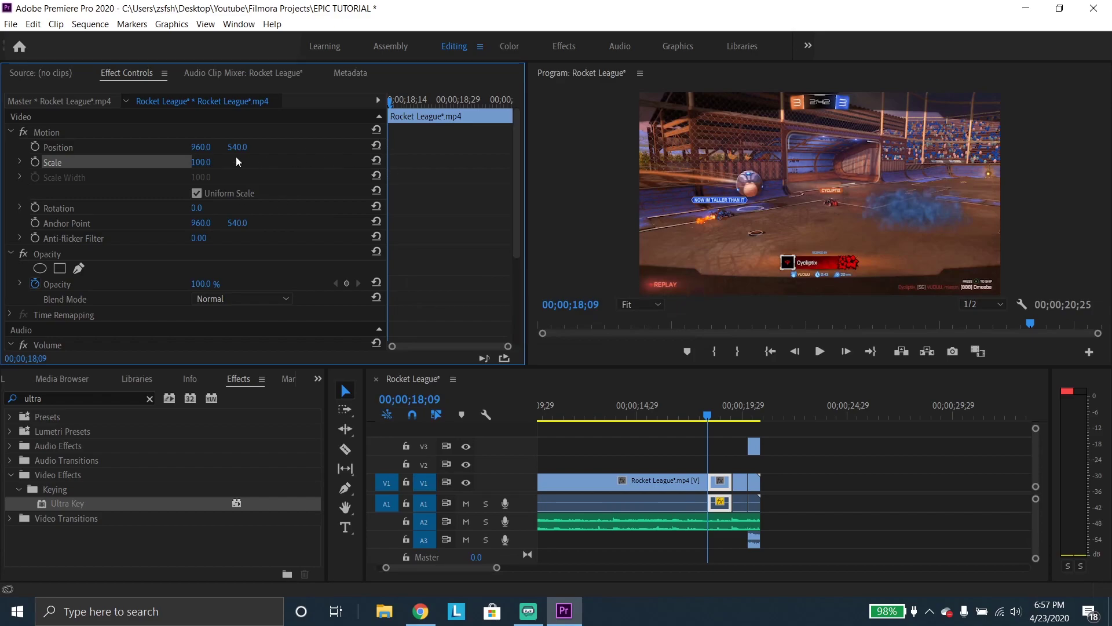
Add a Position keyframe of 960, 540 at 00;00;18;09 and shift the horizontal position frame by frame through 00;00;18;13 to start a shake.
left_click(35, 146)
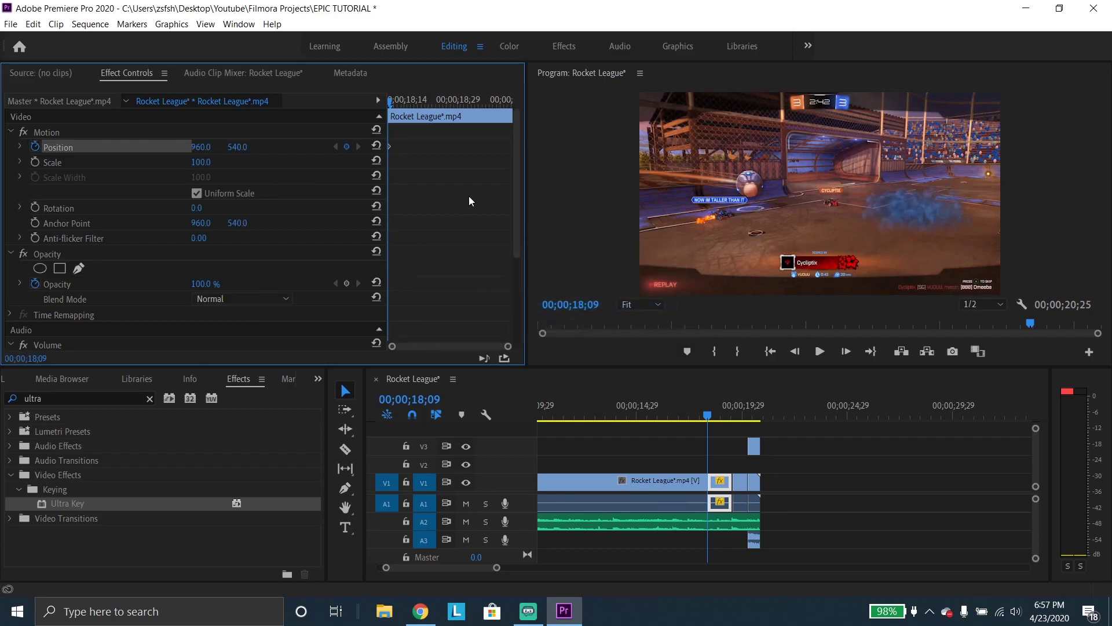
key("Right")
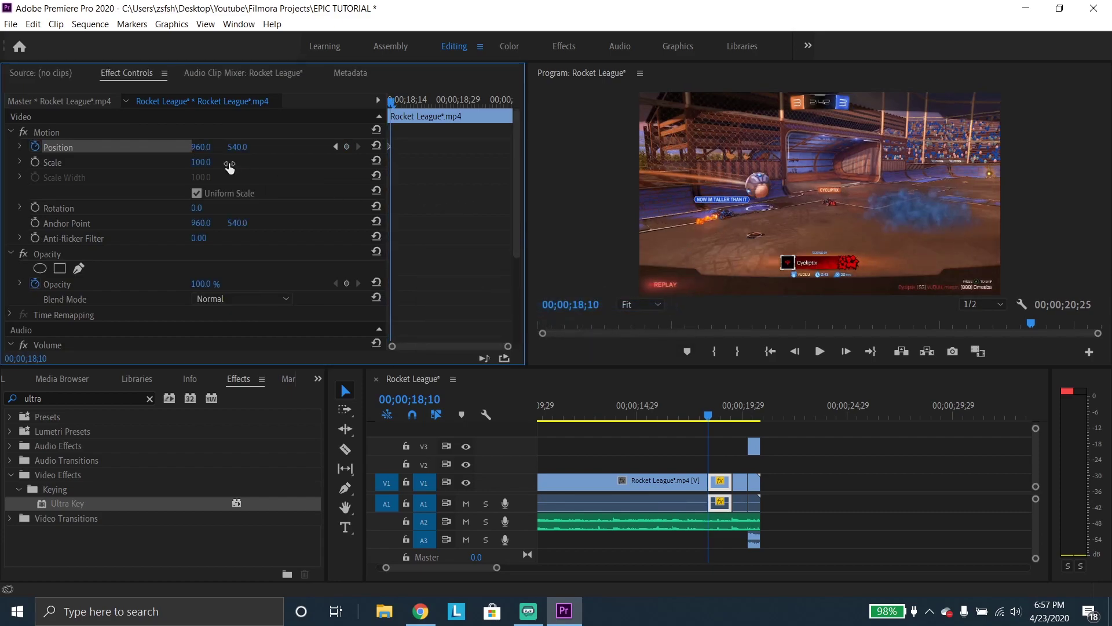
left_click_drag(201, 149, 104, 147)
key("Right")
key("Right")
left_click_drag(201, 147, 318, 147)
key("Right")
key("Right")
key("Right")
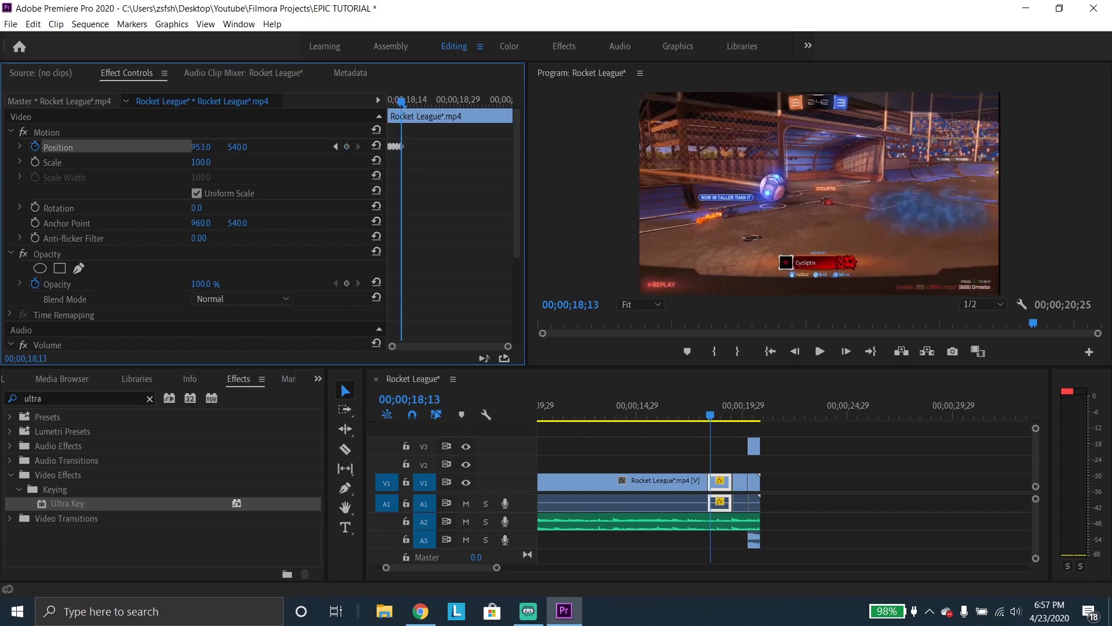
Continue the shake with varied Position keyframes on every frame up to 00;00;19;14, ending at 976, 553.
key("Right")
mouse_move(209, 149)
left_mouse_down()
mouse_move(163, 149)
mouse_move(273, 148)
left_mouse_up()
key("Right")
key("Right")
key("Right")
key("Right")
key("Right")
key("Right")
key("Right")
key("Right")
key("Right")
key("Right")
key("Right")
key("Right")
key("Right")
key("Right")
key("Right")
key("Right")
key("Right")
key("Right")
key("Right")
key("Right")
key("Right")
key("Right")
key("Right")
key("Right")
key("Right")
key("Right")
key("Right")
key("Right")
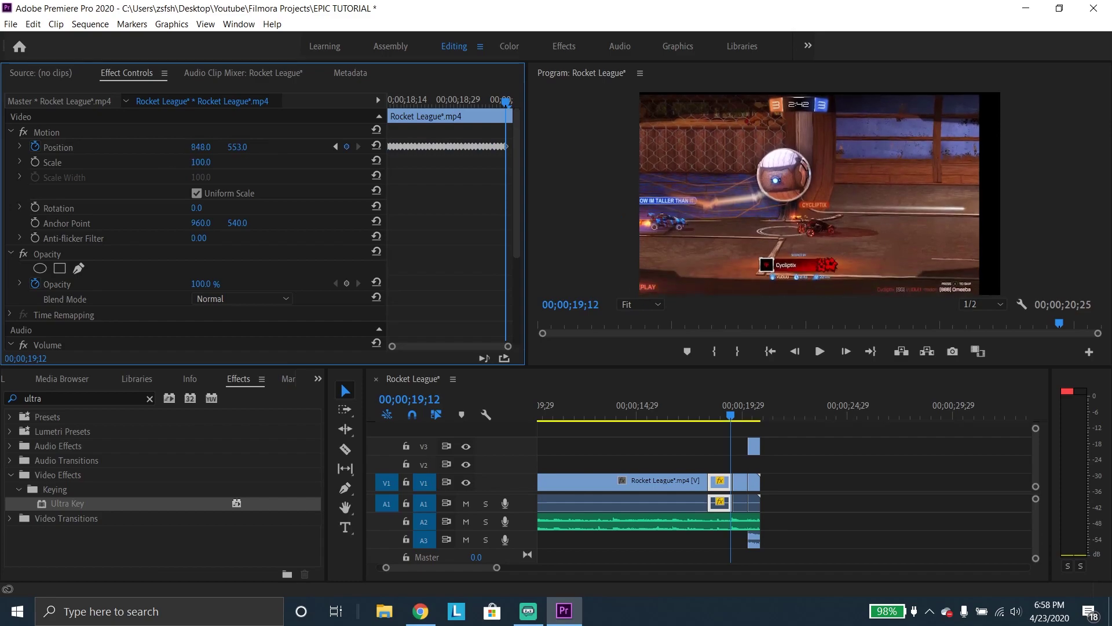
left_click_drag(198, 144, 160, 144)
left_click_drag(235, 145, 198, 145)
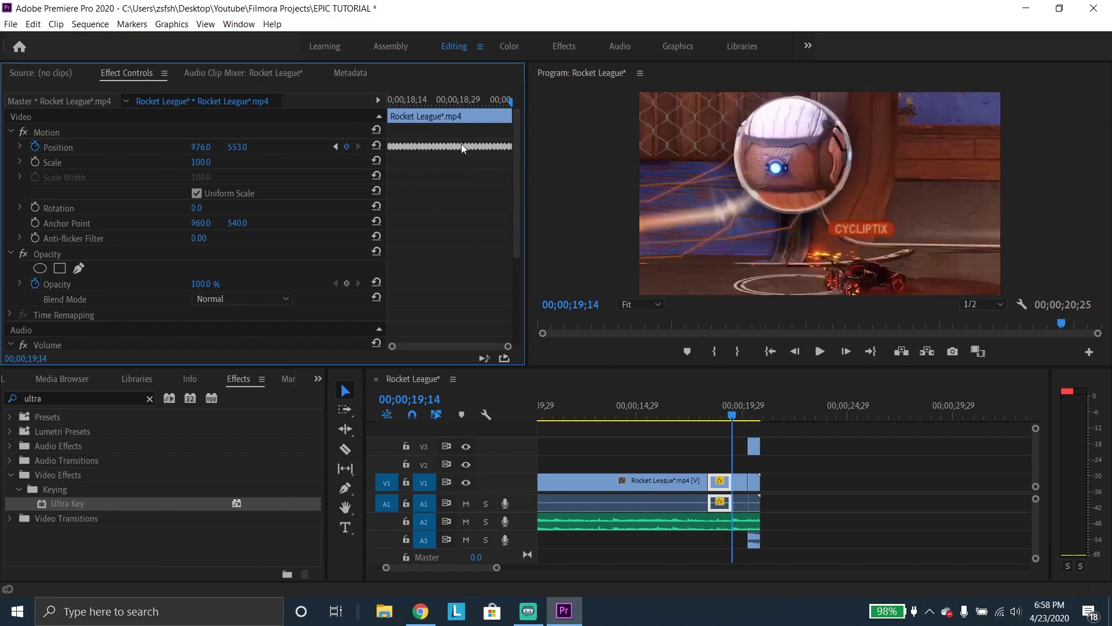
Play back the sequence from before the short segment to check the camera shake and explosion.
left_click(693, 405)
left_click(821, 351)
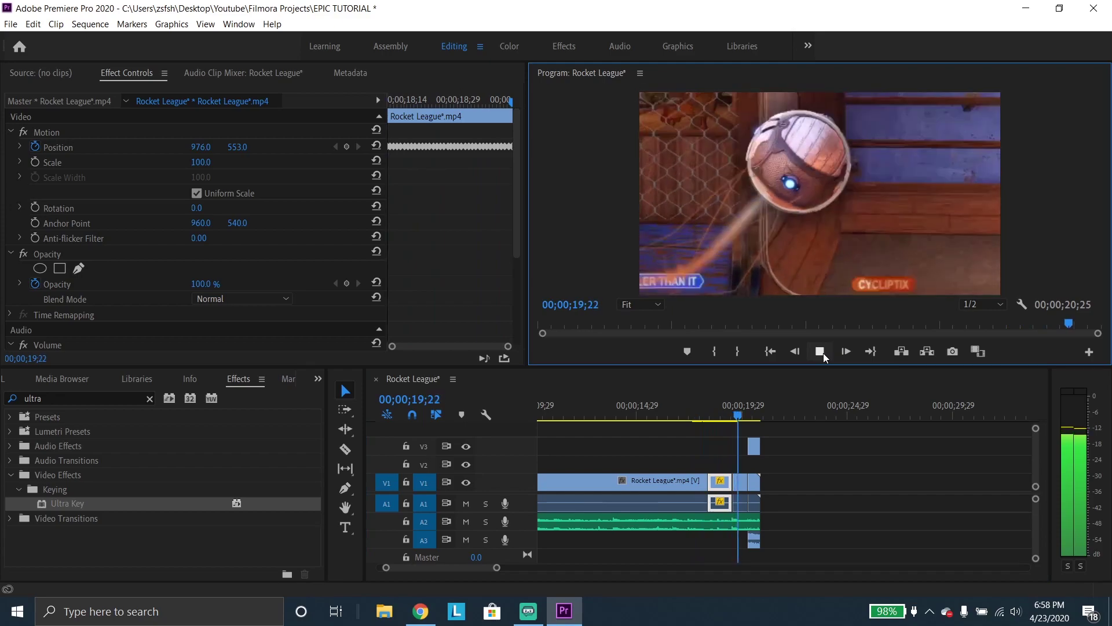
Replay the sequence from 00;00;18;06 to review the camera shake leading into the explosion.
key("space")
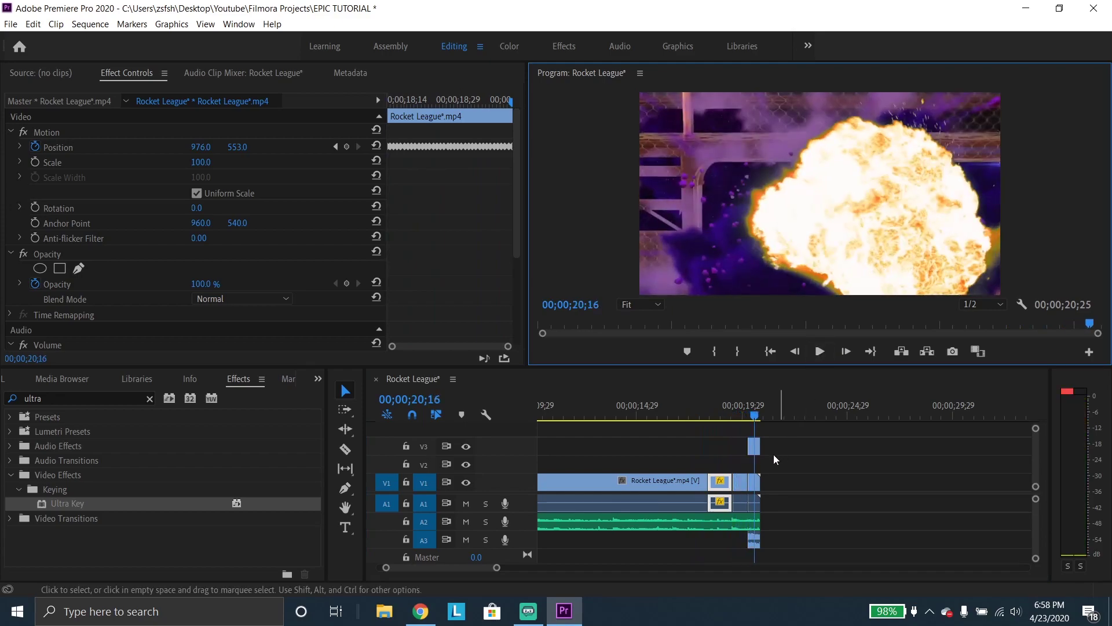
left_click(718, 412)
left_click_drag(717, 412, 705, 412)
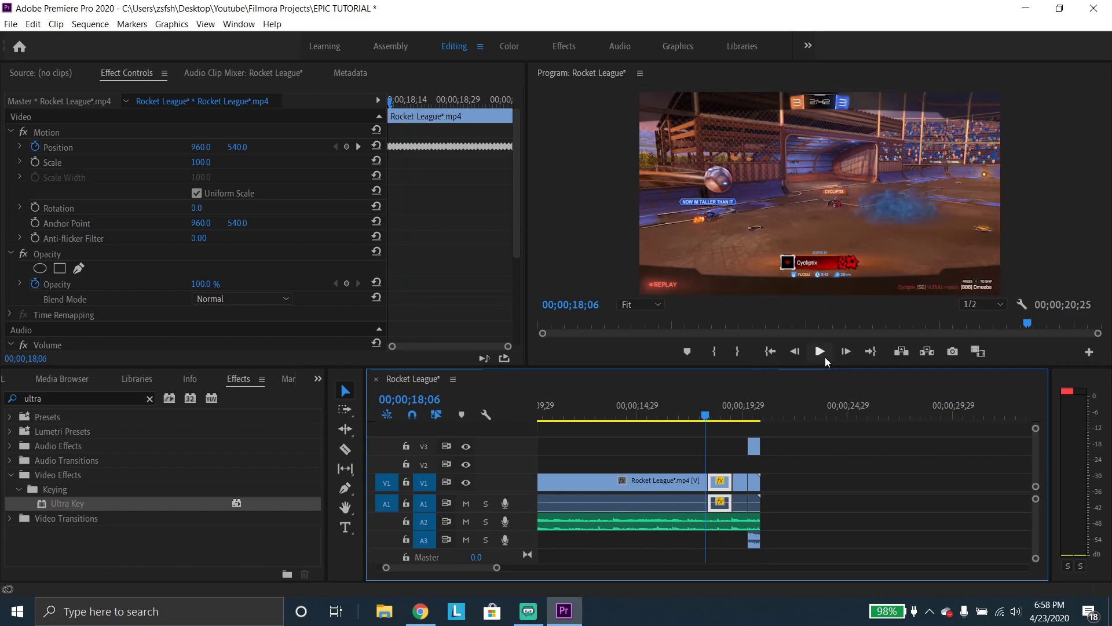
left_click(825, 356)
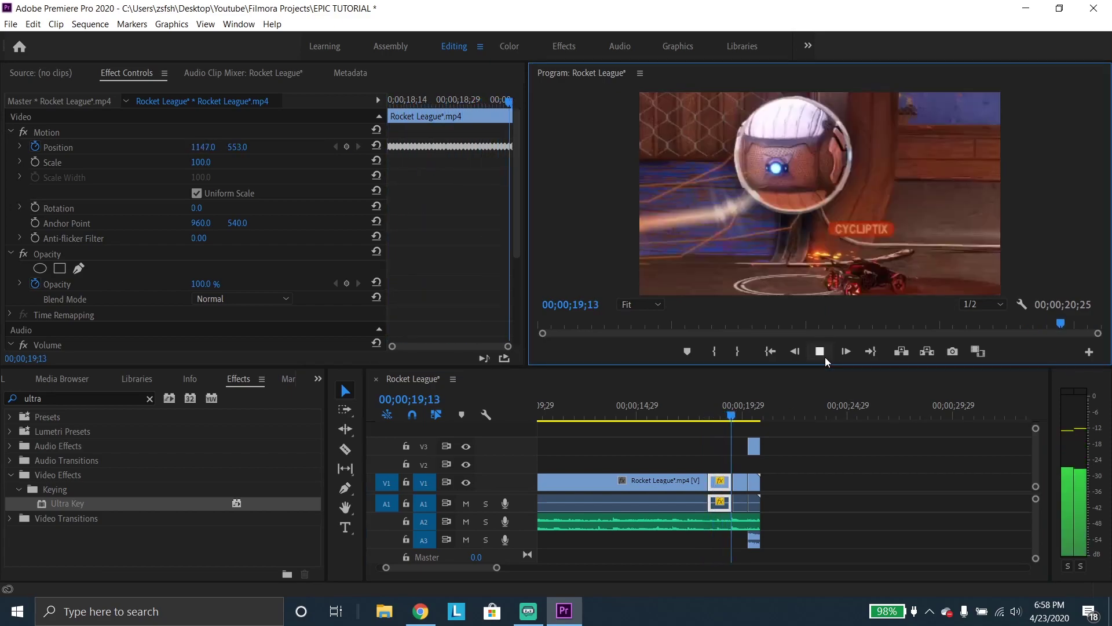
left_click_drag(707, 414, 713, 419)
scroll(417, 273, "down", 3)
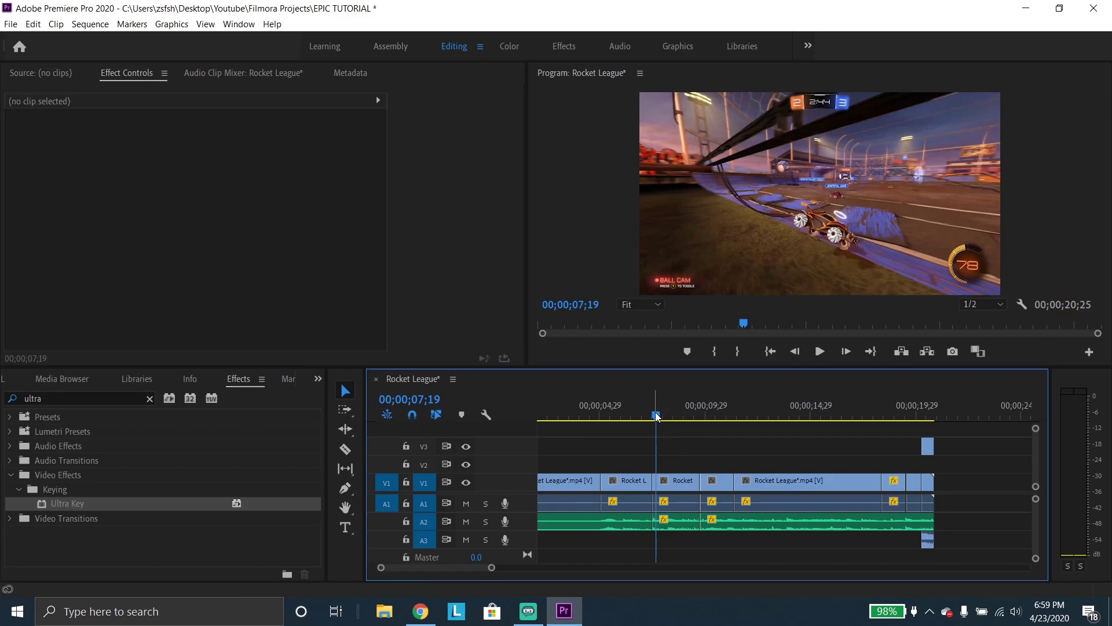
Play back the middle of the sequence from 00;00;07;09 to hear how the music sounds across its cuts.
left_click_drag(654, 415, 650, 416)
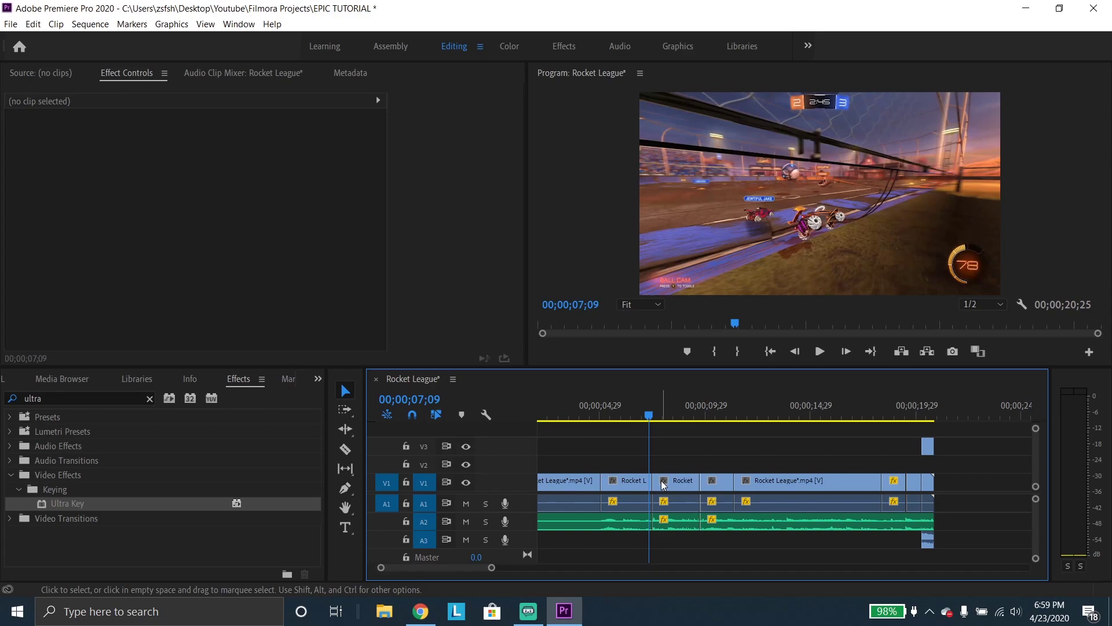
left_click(820, 351)
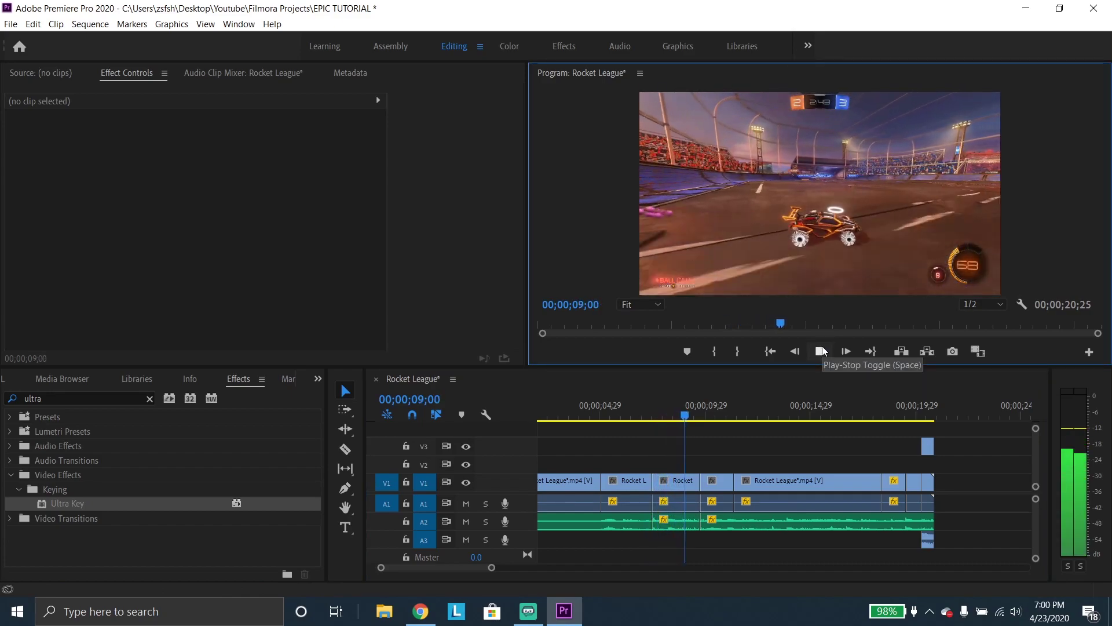
left_click(823, 350)
left_click(717, 412)
left_click_drag(718, 413, 641, 412)
Set a negative audio gain on the short music segment starting near 00;00;07;15 and listen to the change.
right_click(678, 521)
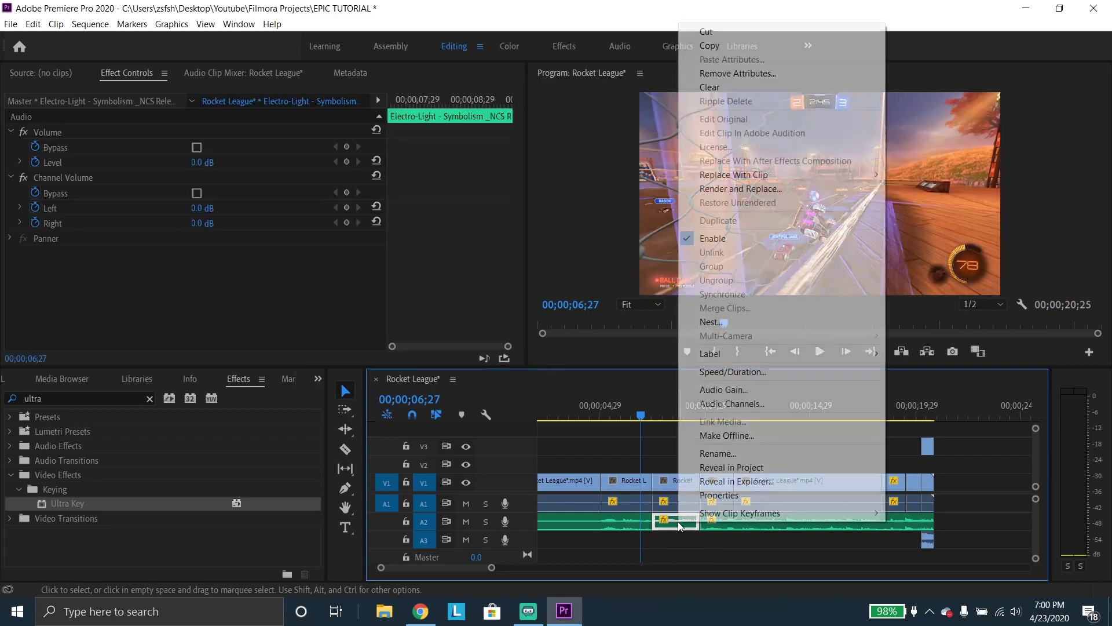
left_click(728, 391)
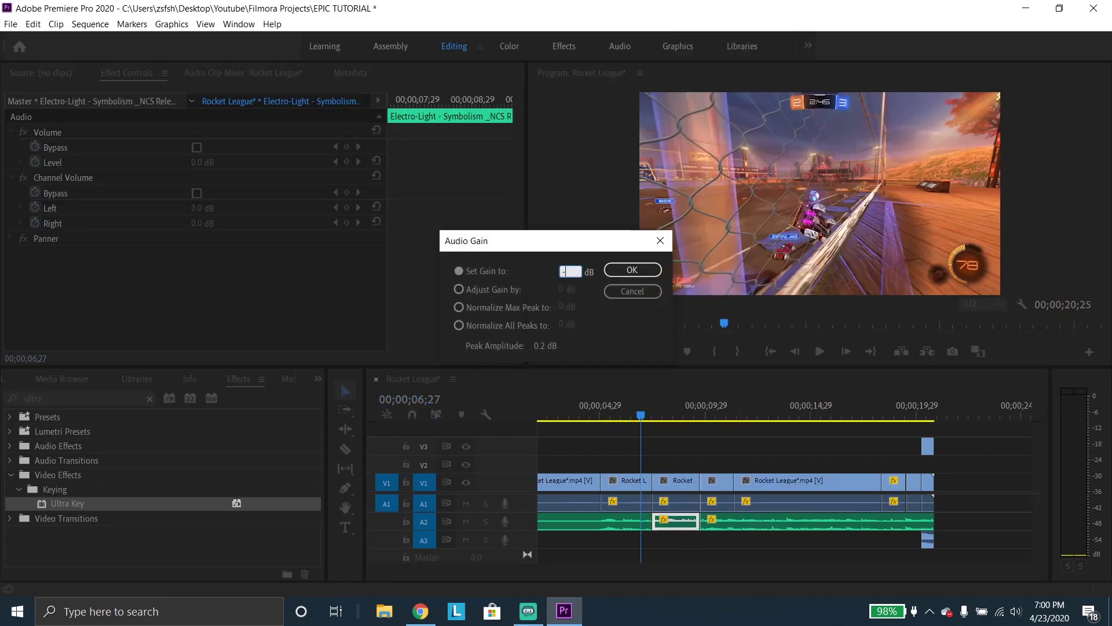
key("Return")
left_click(820, 351)
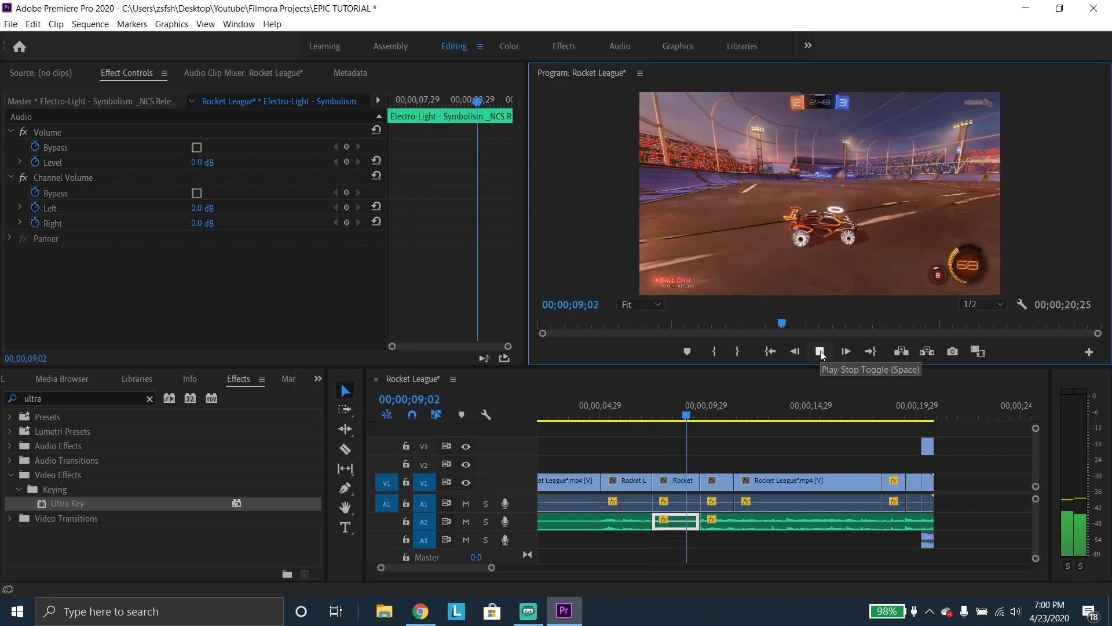
left_click(820, 351)
Split the background music with the Razor tool at the gameplay cut near 00;00;11;10.
left_click(690, 415)
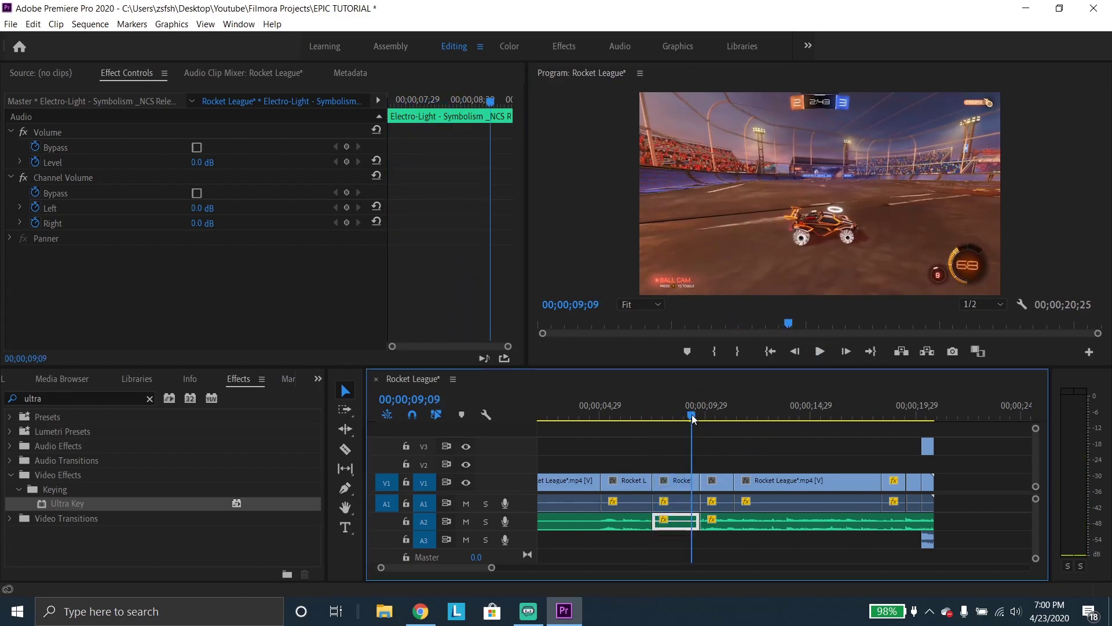
key("c")
left_click(345, 389)
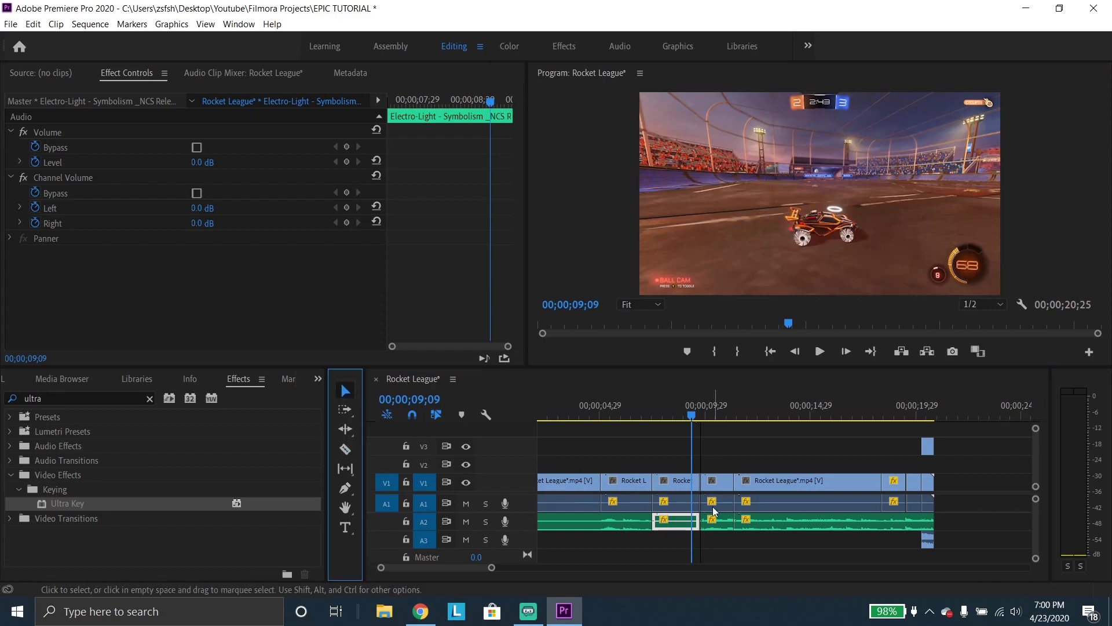
Add a Constant Gain crossfade at the A2 music cut just before 00;00;10;00.
left_click(694, 413)
left_click_drag(698, 416, 712, 415)
left_click(721, 523)
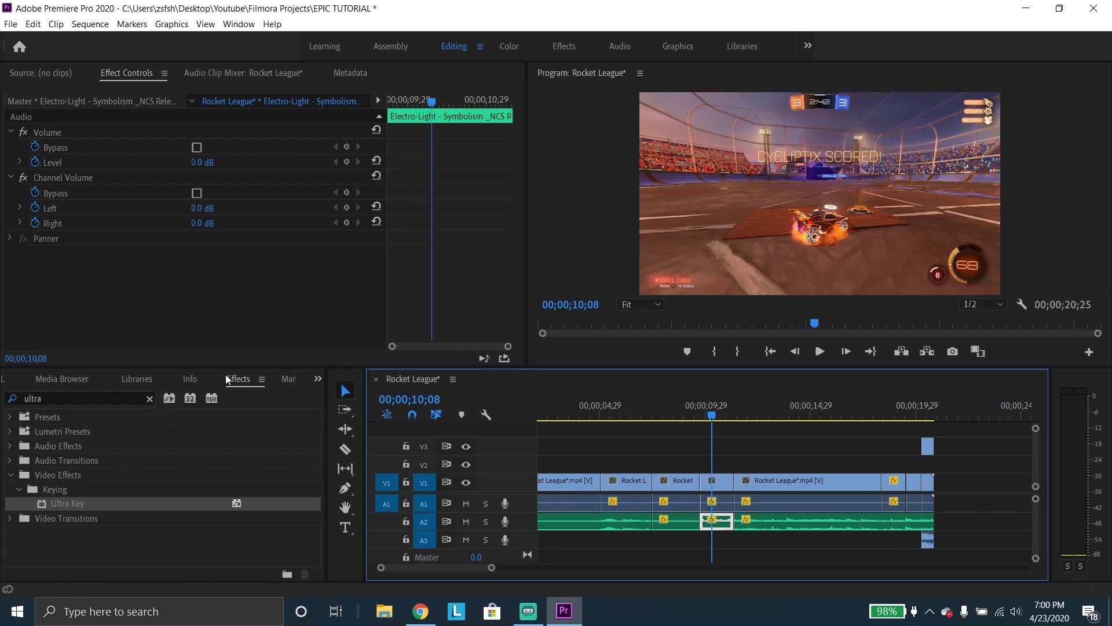
left_click(149, 399)
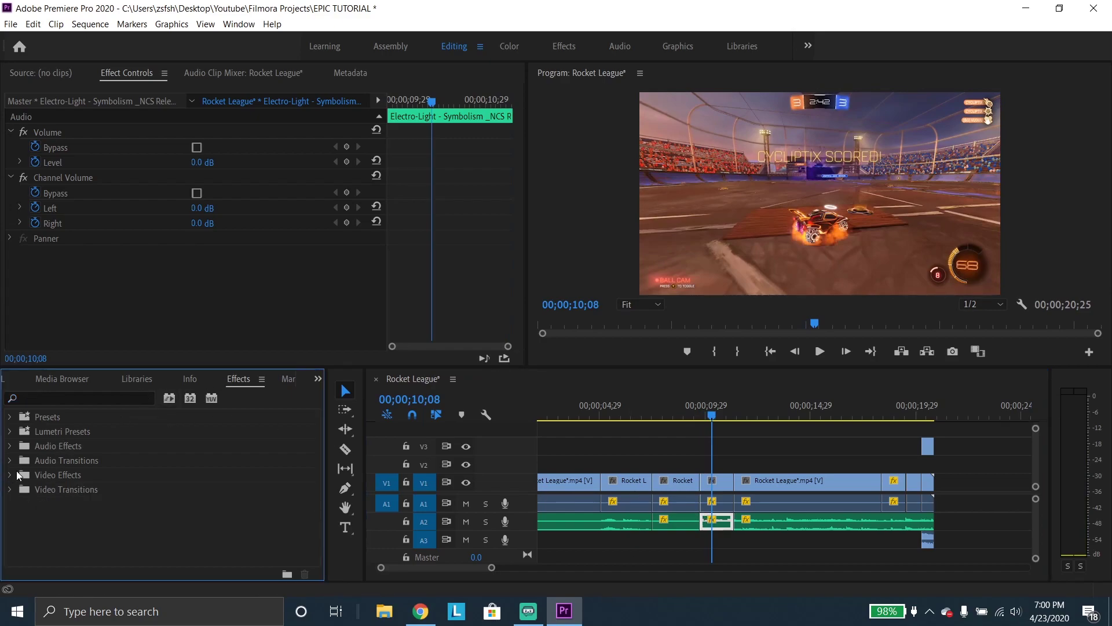
left_click(10, 461)
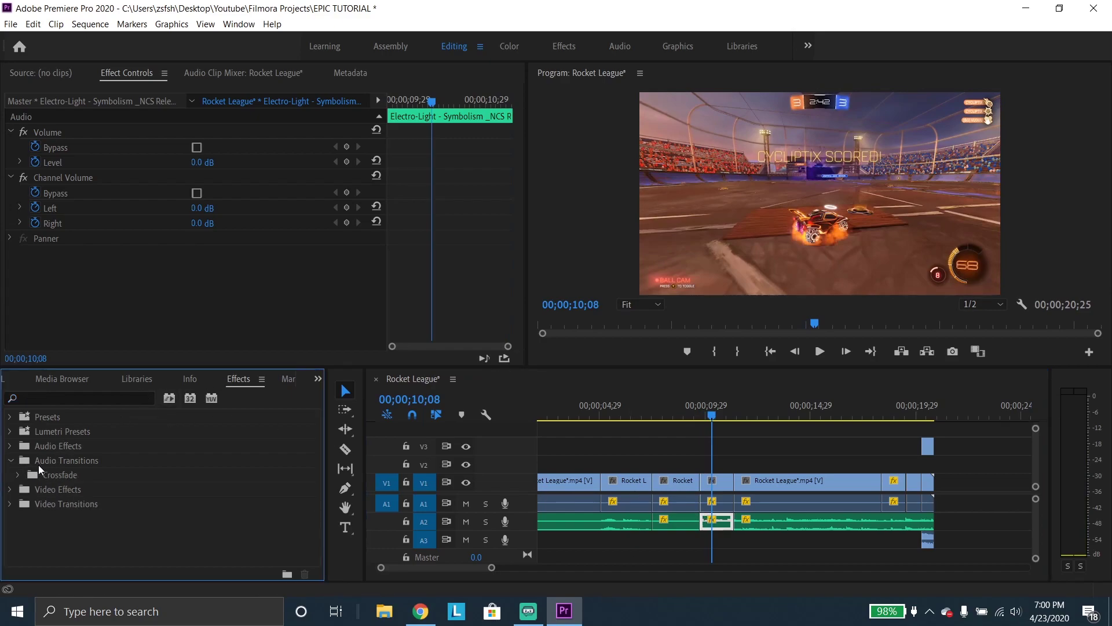
left_click(18, 475)
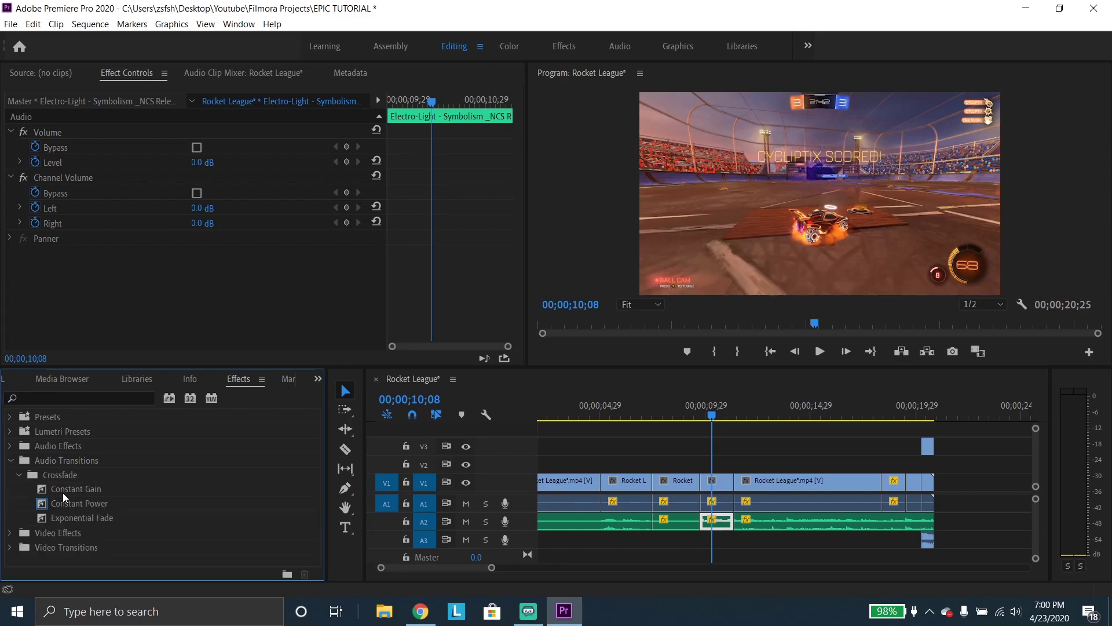
left_click_drag(76, 489, 709, 523)
Play back the sequence from 00;00;08;03 to check the Constant Gain crossfade.
left_click(666, 407)
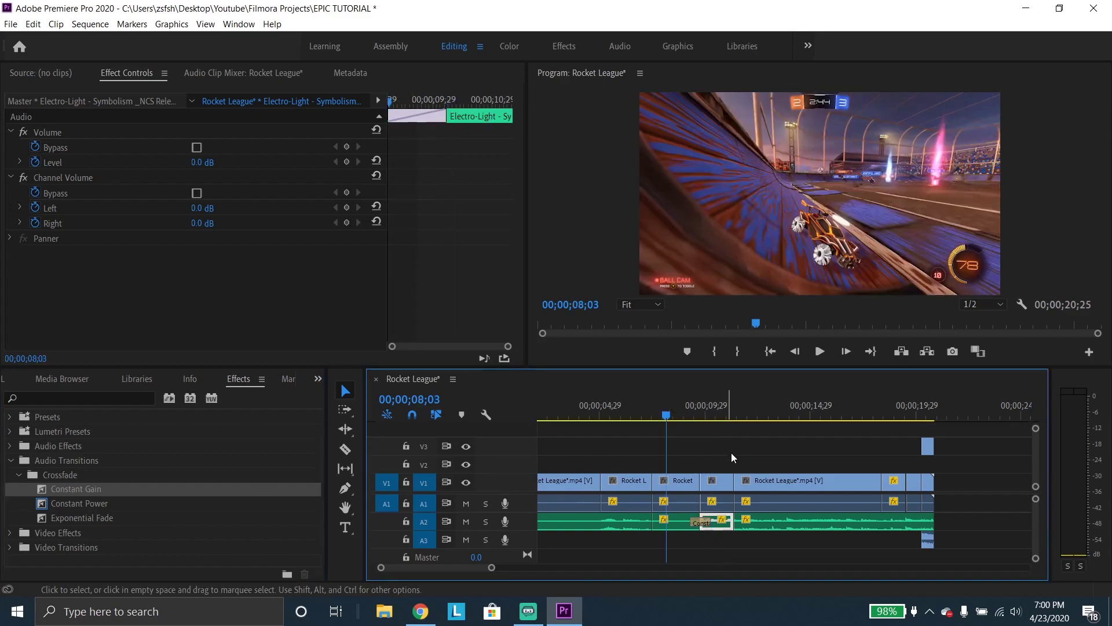
left_click(820, 352)
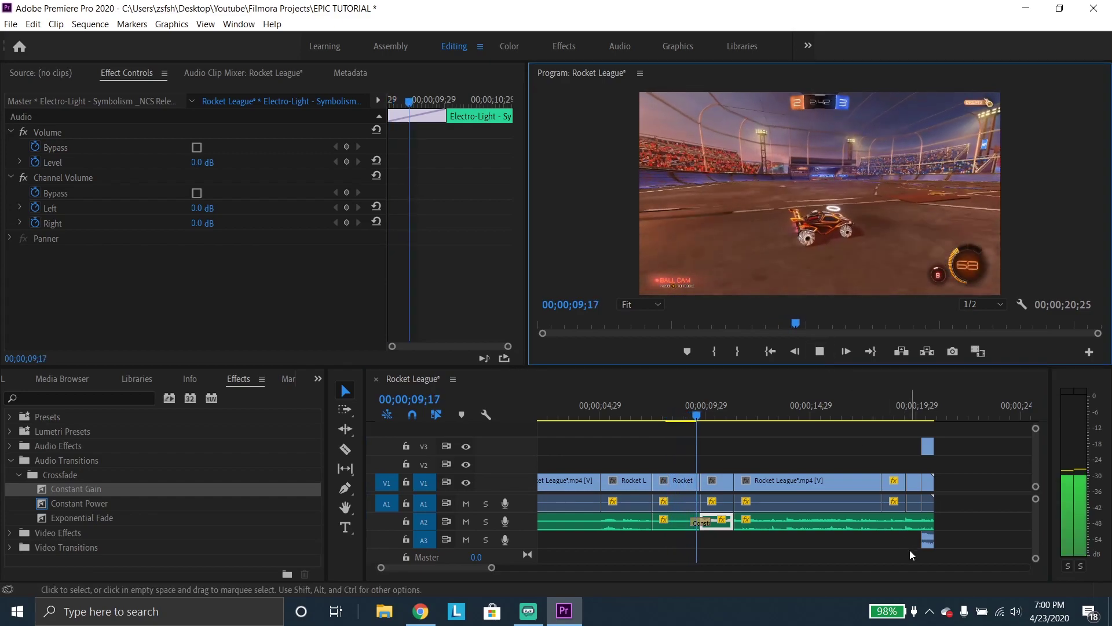
left_click(820, 352)
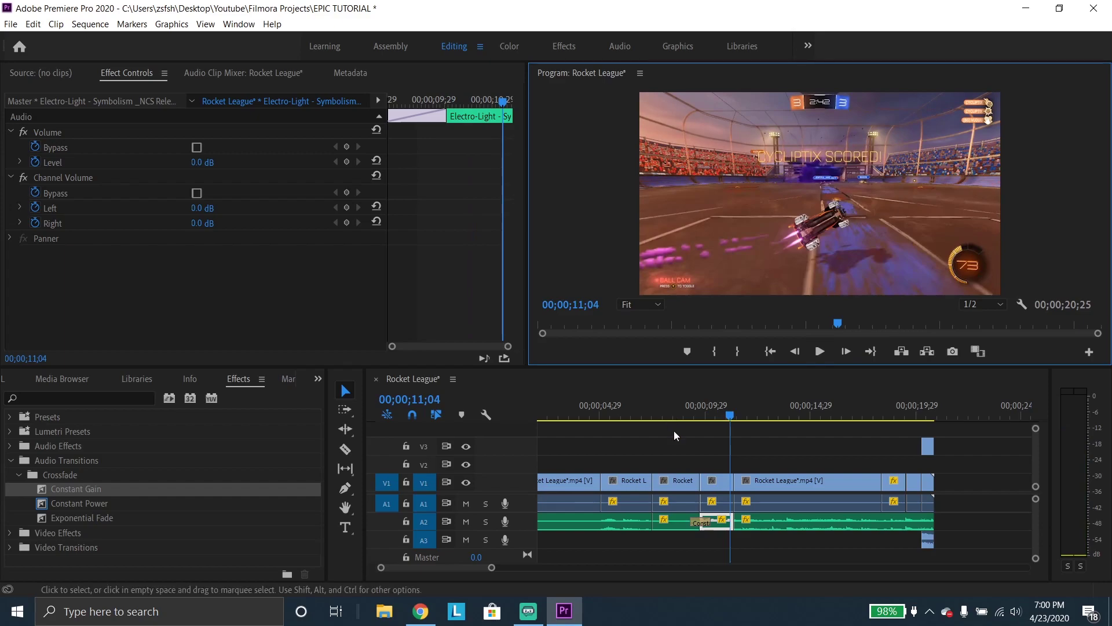
Confirm a -12 dB gain for the last music segment, and split the gameplay clip and music about one second after that segment's start.
right_click(765, 526)
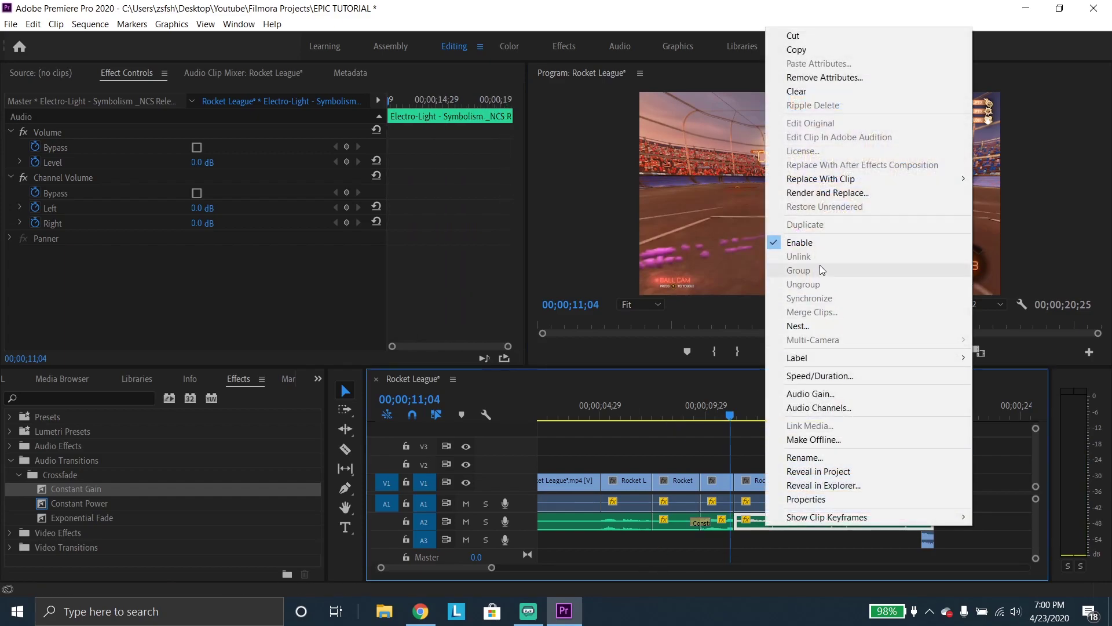
left_click(777, 392)
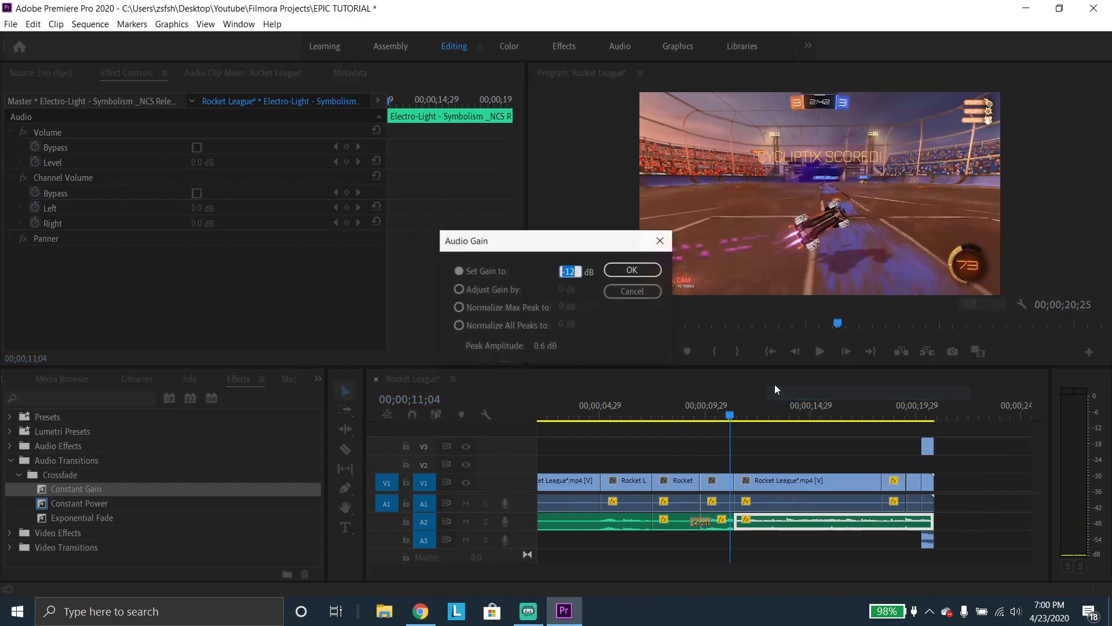
left_click(632, 270)
key("c")
left_click(754, 491)
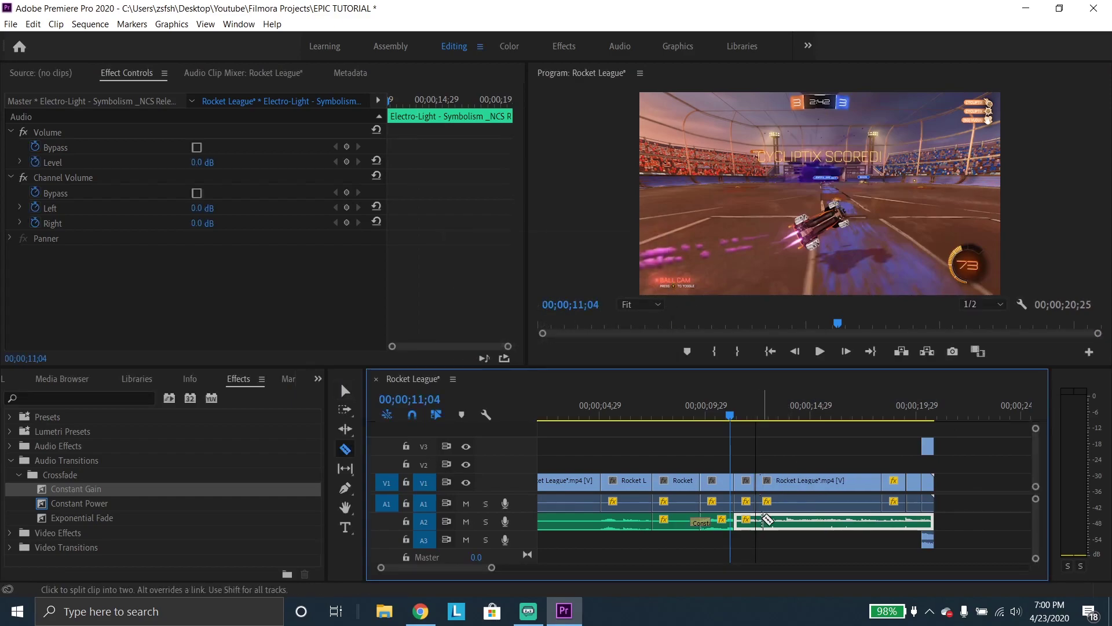
left_click(345, 390)
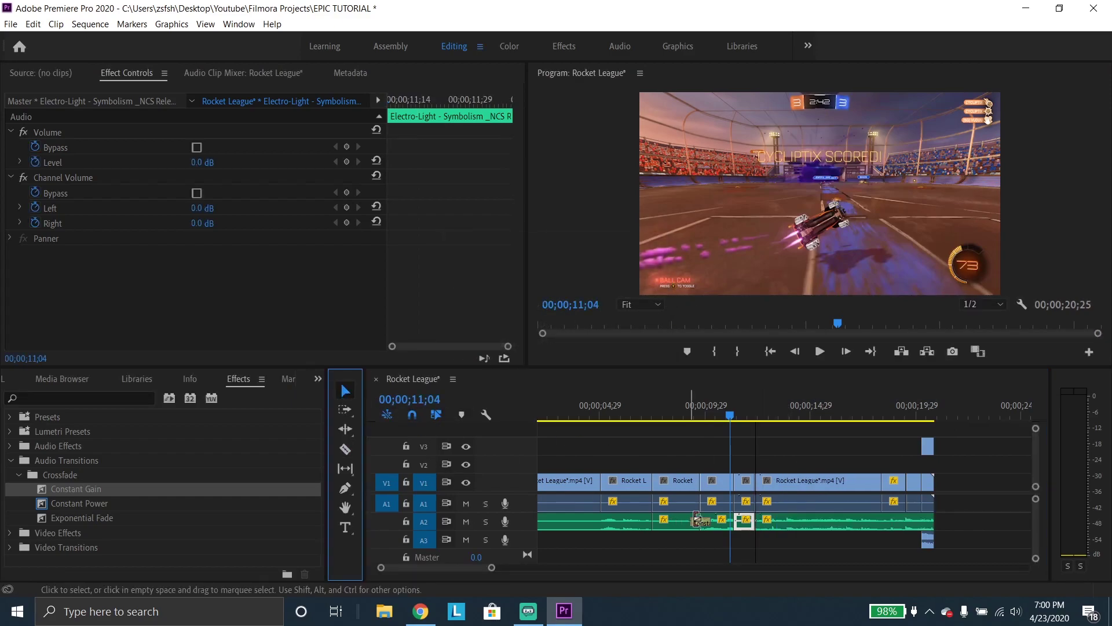
Set the new short music segment's audio gain to -4 dB and add an Exponential Fade at its starting cut.
right_click(743, 521)
left_click(814, 445)
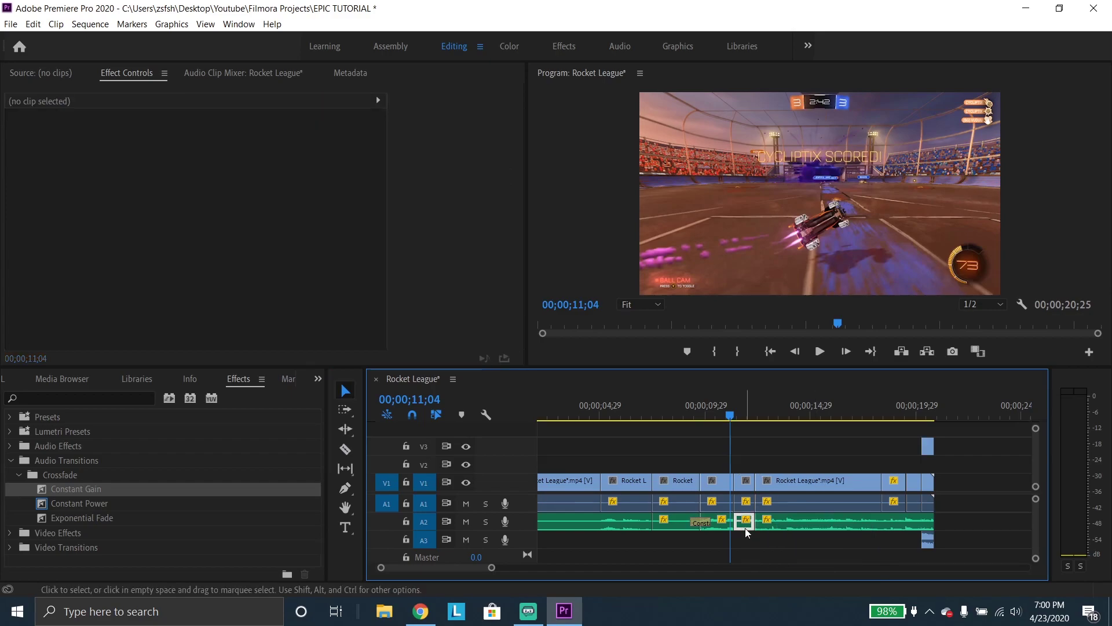
right_click(745, 521)
left_click(782, 377)
type("-4")
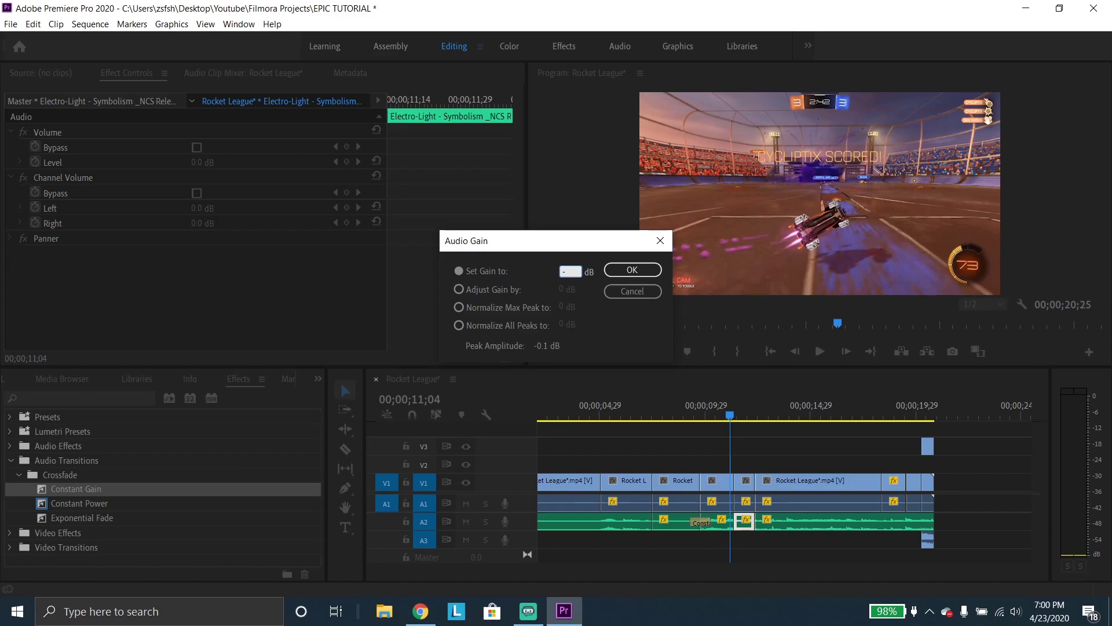
key("Return")
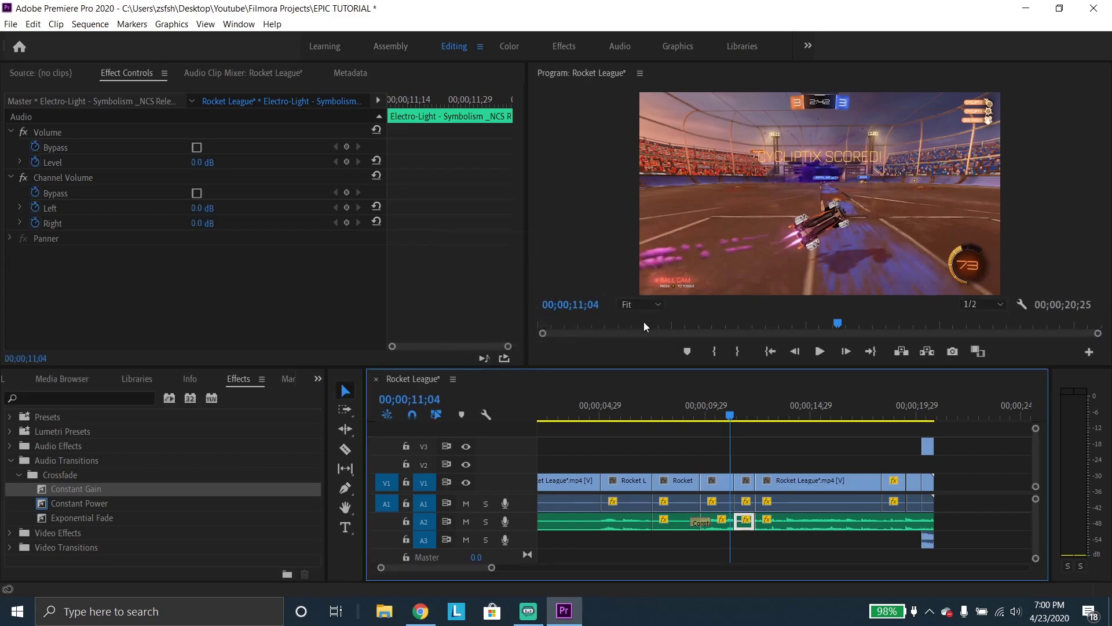
left_click_drag(65, 514, 408, 521)
left_click_drag(719, 524, 740, 523)
Play back the sequence from 00;00;08;02 through both music transitions to check the volume changes.
left_click(695, 408)
left_click(820, 351)
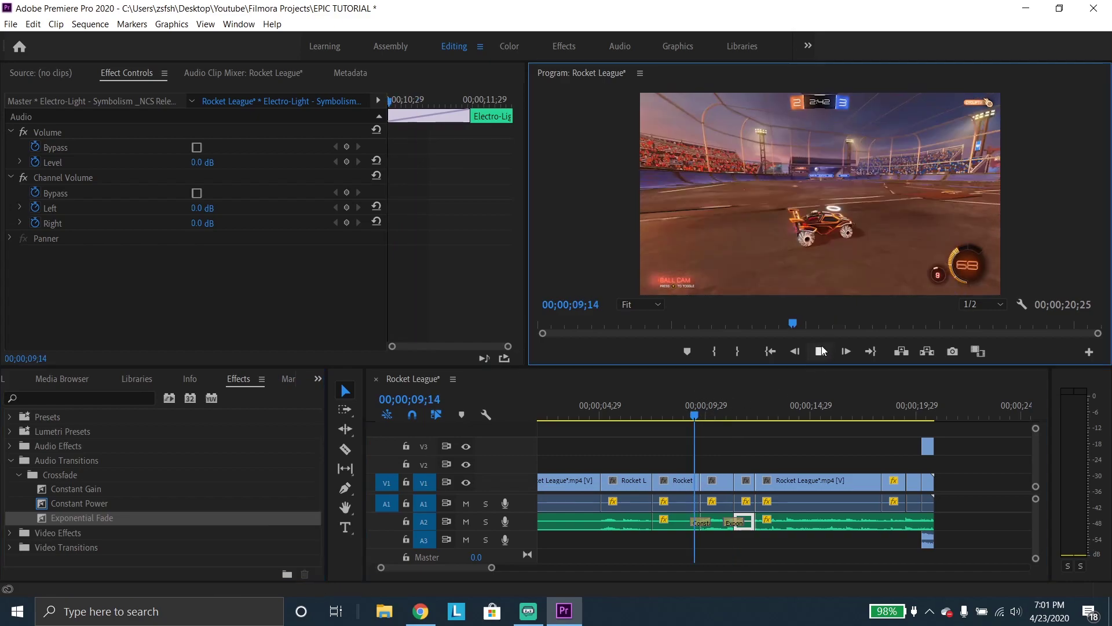
left_click(666, 415)
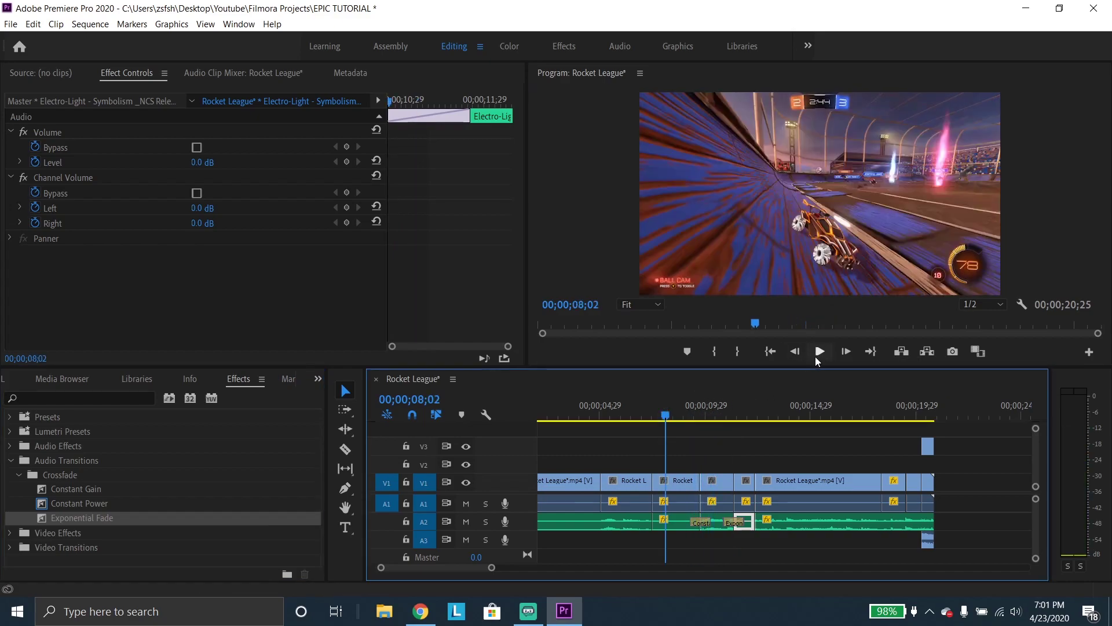
left_click(819, 356)
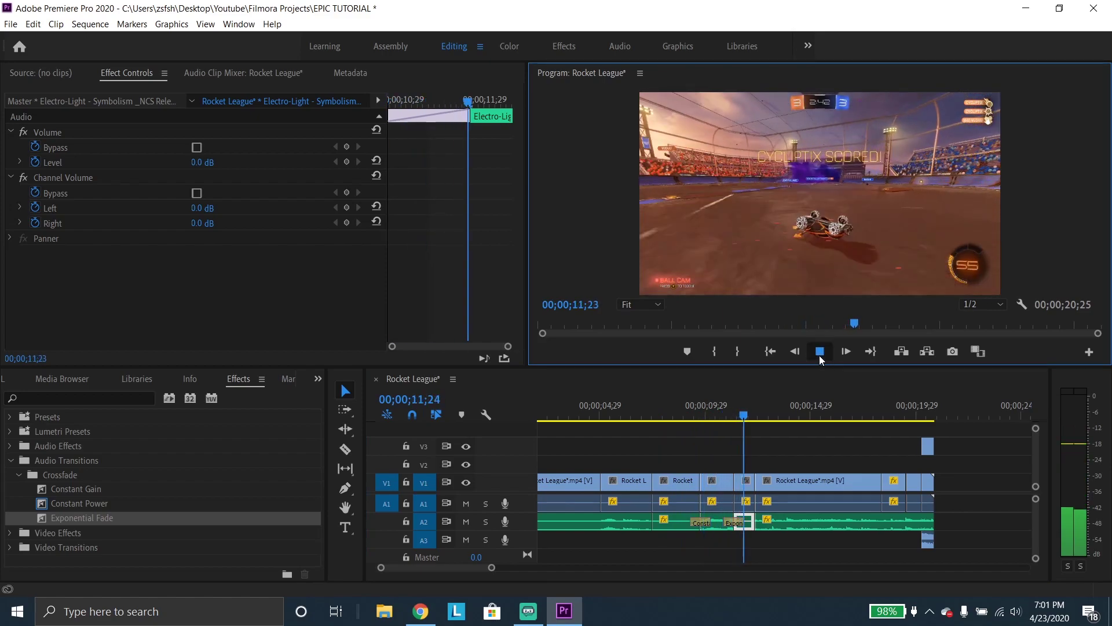
left_click(819, 351)
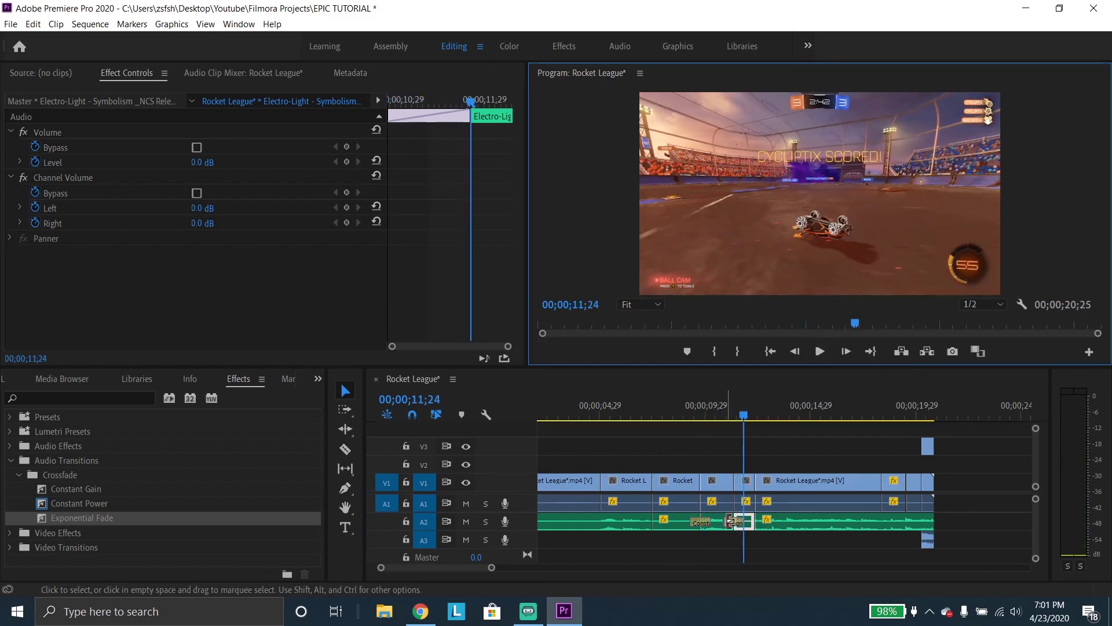
Apply a Dip to Black video transition at the V1 gameplay cut above the Constant Gain crossfade.
left_click(741, 416)
left_click_drag(741, 415, 746, 413)
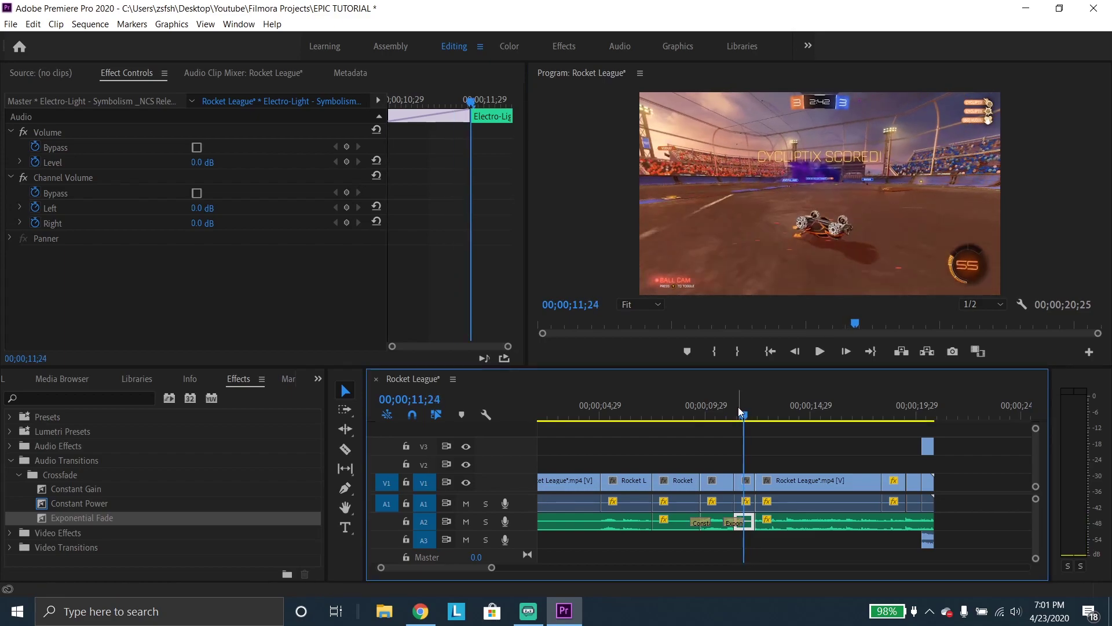
left_click(10, 461)
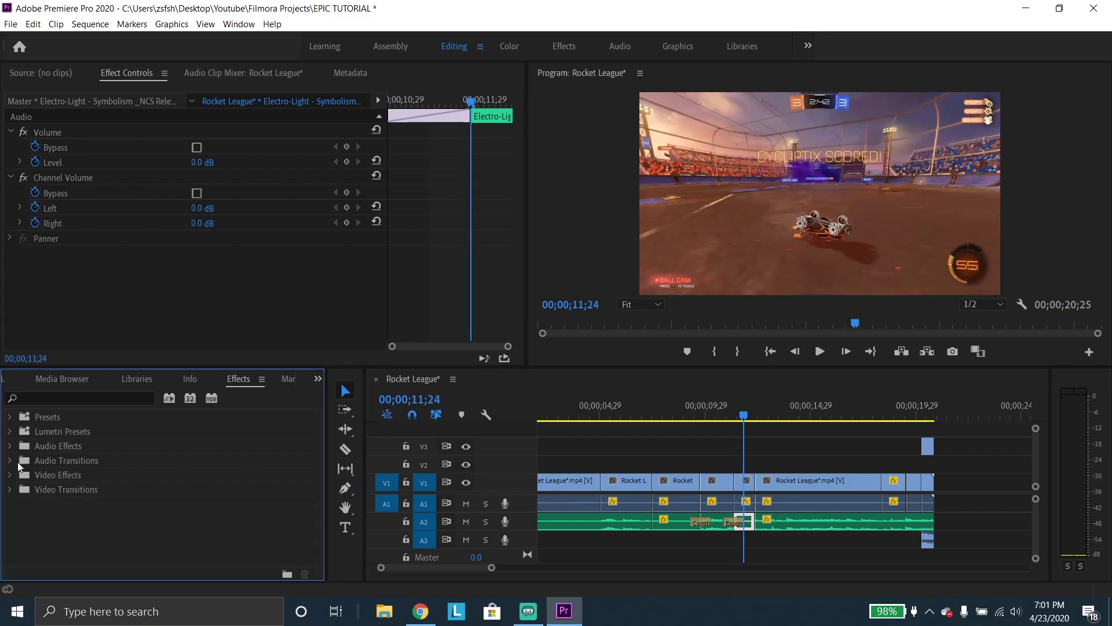
left_click(18, 491)
left_click(22, 489)
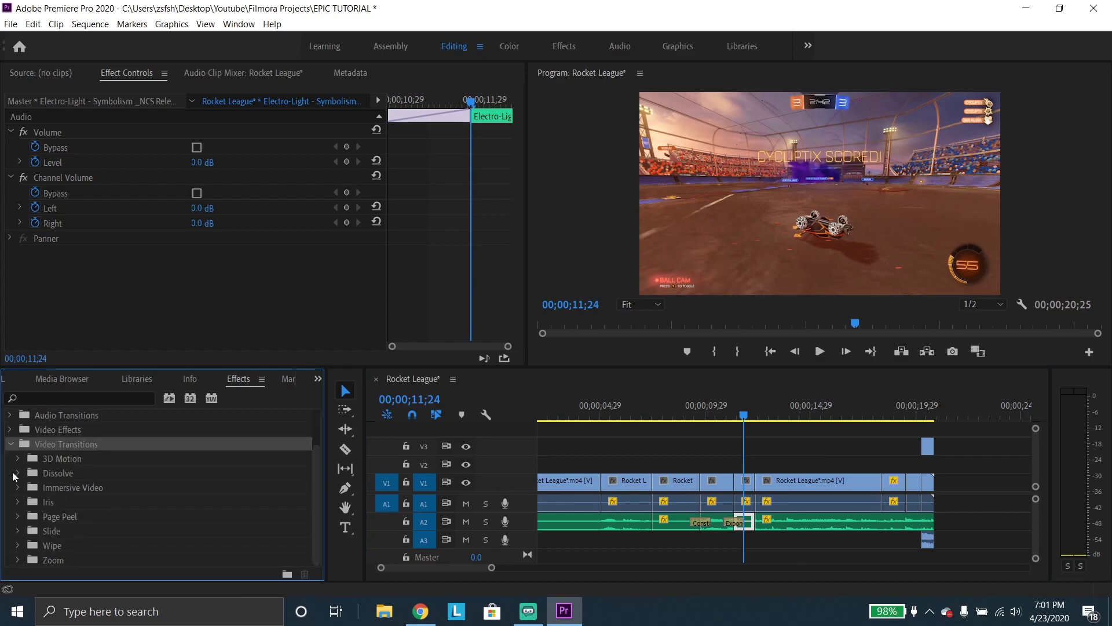
left_click(16, 474)
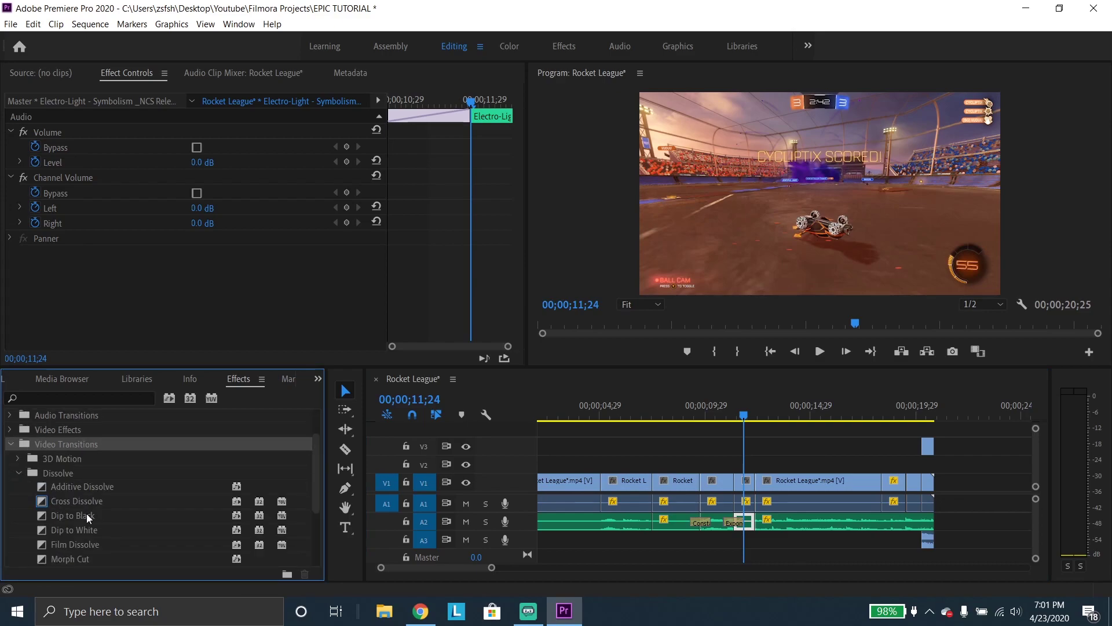
left_click_drag(87, 515, 700, 482)
Play back the section around the gameplay cut to preview the Dip to Black transition.
left_click(667, 414)
left_click(825, 349)
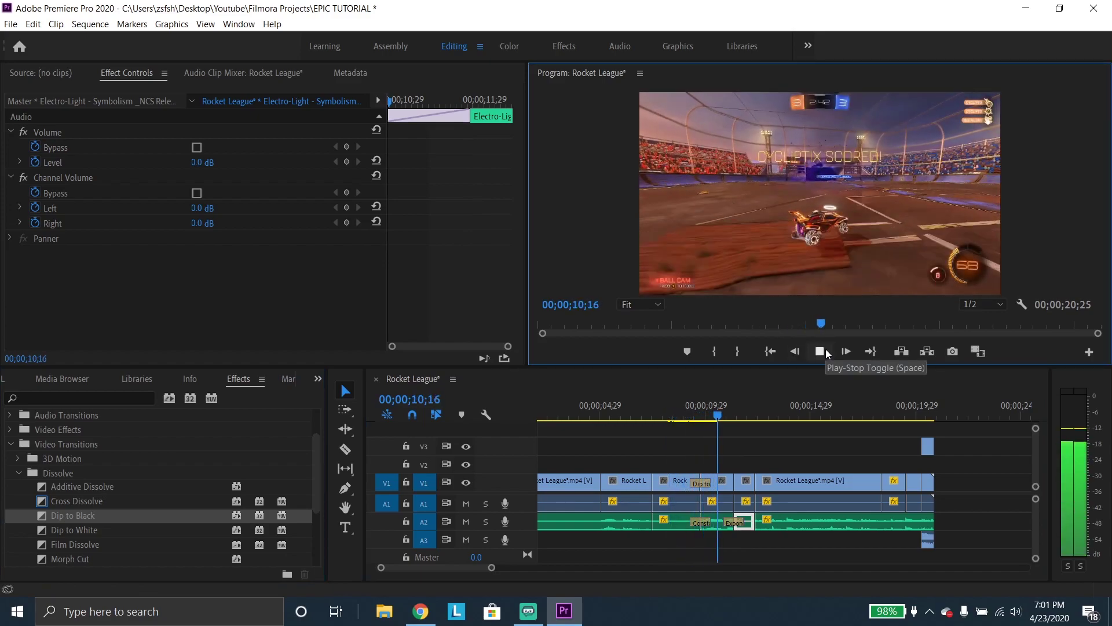
left_click(819, 351)
Replace the black transition at the V1 gameplay cut with Dip to White and play it back.
left_click_drag(74, 530, 690, 404)
left_click(690, 403)
key("space")
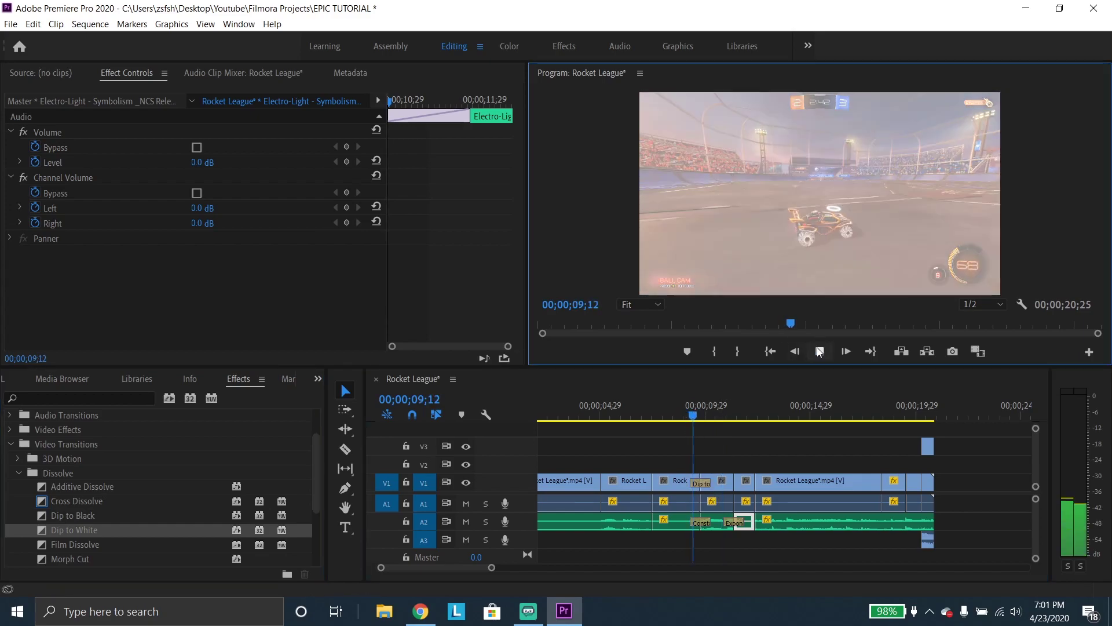
Stop the playback and look through the Dissolve video transitions among the available effects.
key("space")
scroll(129, 533, "down", 2)
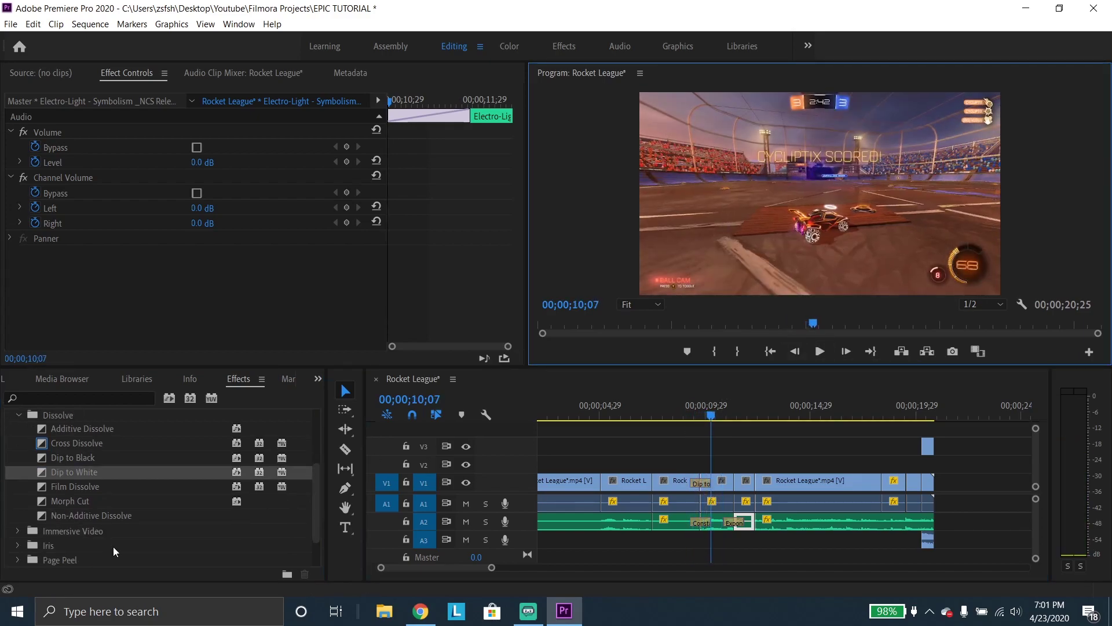
scroll(67, 509, "up", 3)
scroll(70, 513, "down", 1)
left_click(73, 499)
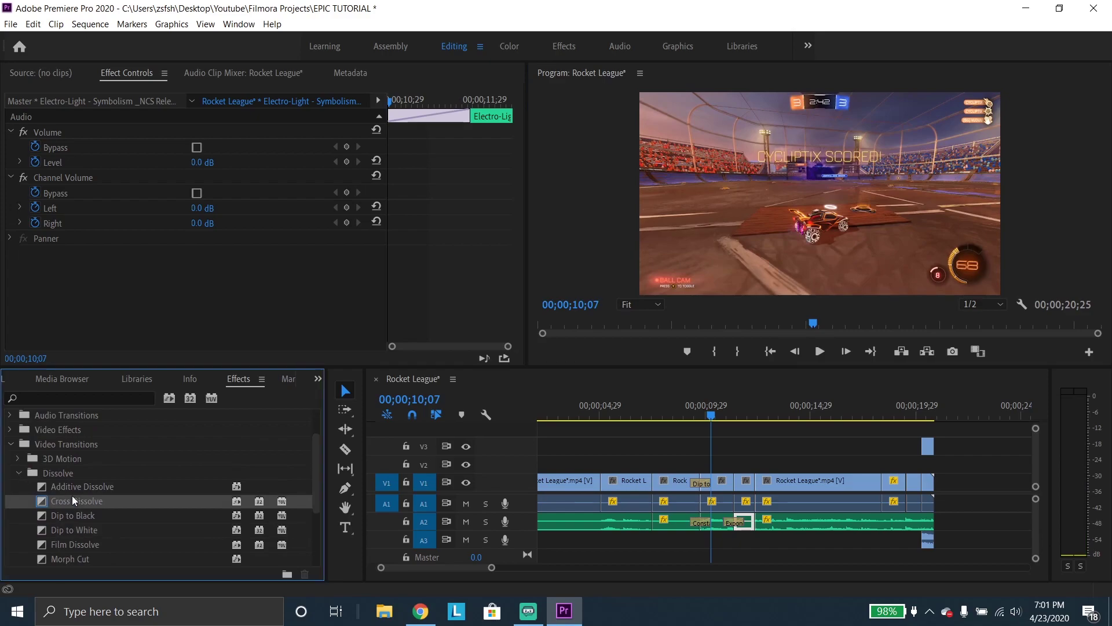
scroll(77, 488, "up", 1)
left_click(639, 447)
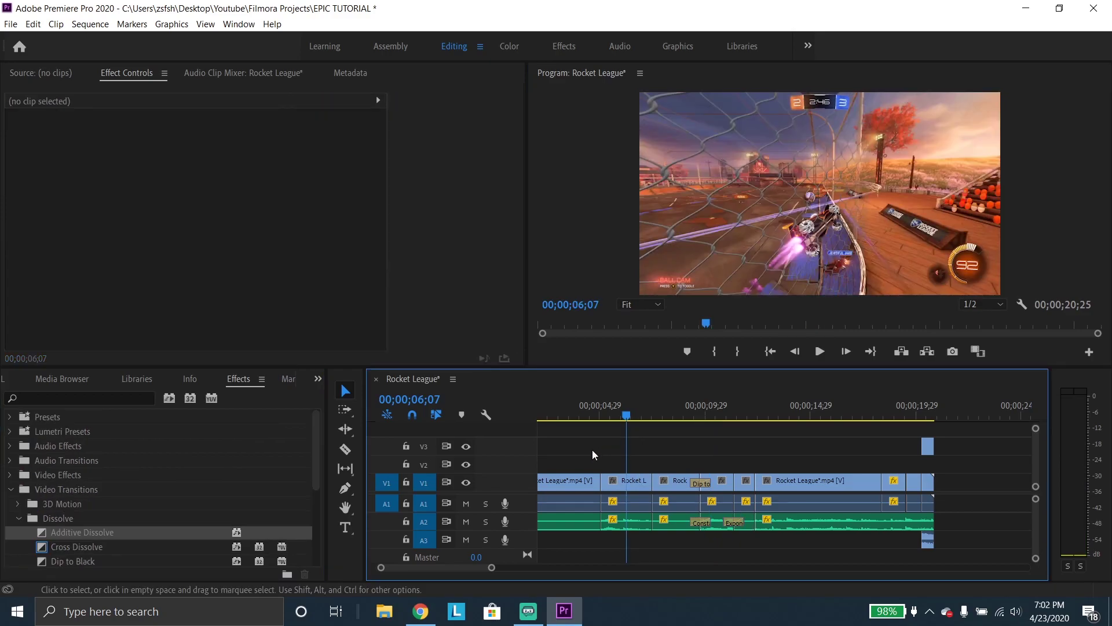
scroll(309, 438, "down", 2)
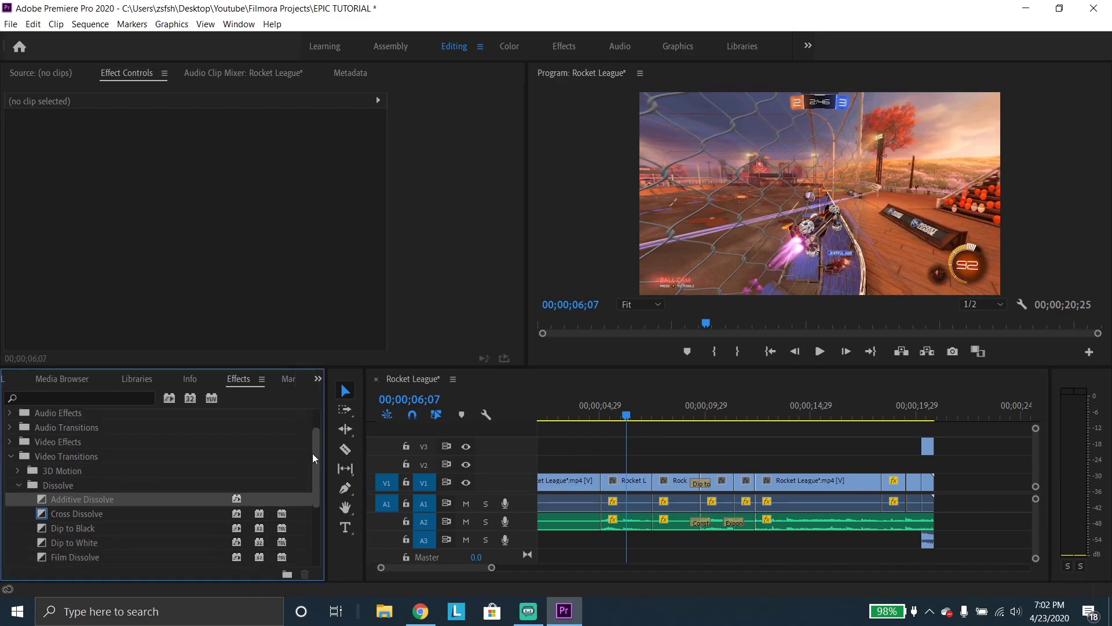
scroll(308, 439, "up", 2)
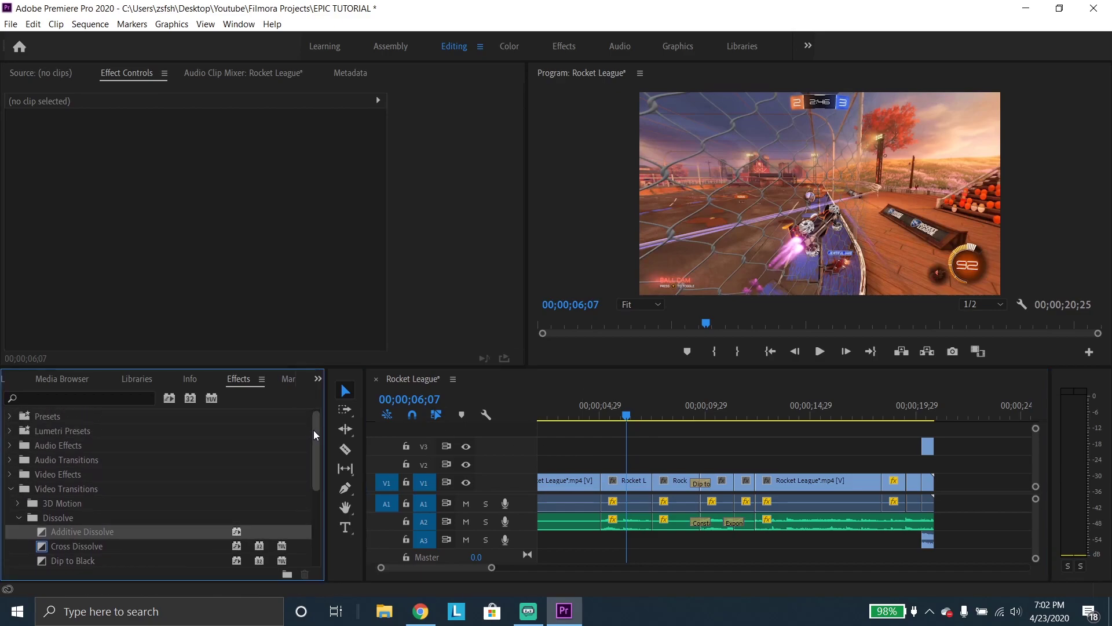
Search the effects for "color" and bring up the Color Correction video effects.
left_click(41, 399)
type("coo\\")
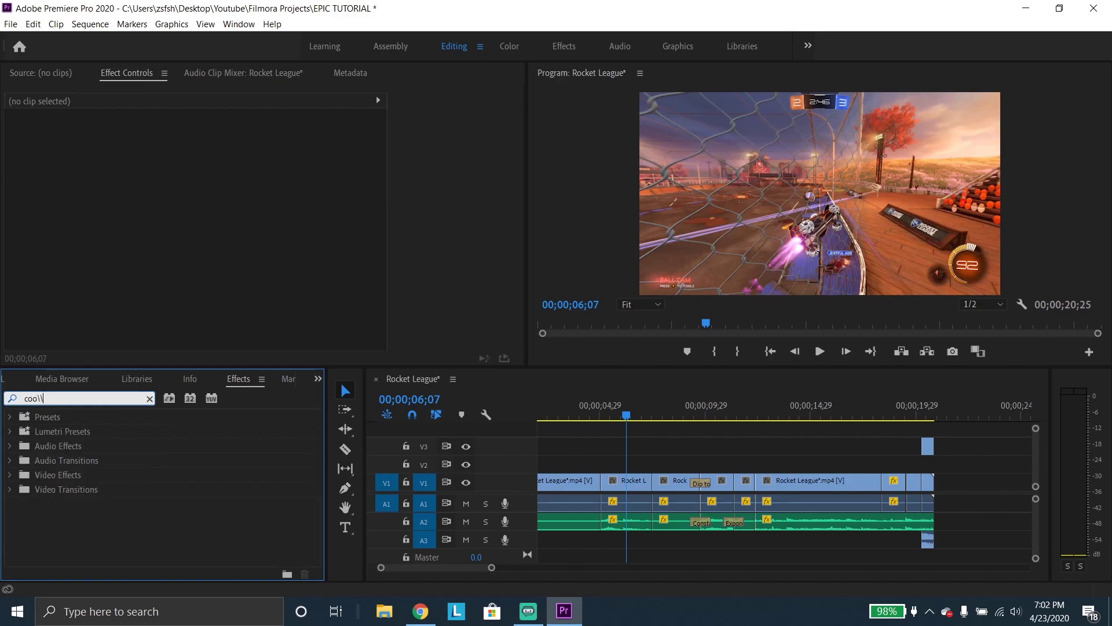
key("BackSpace")
type("lor")
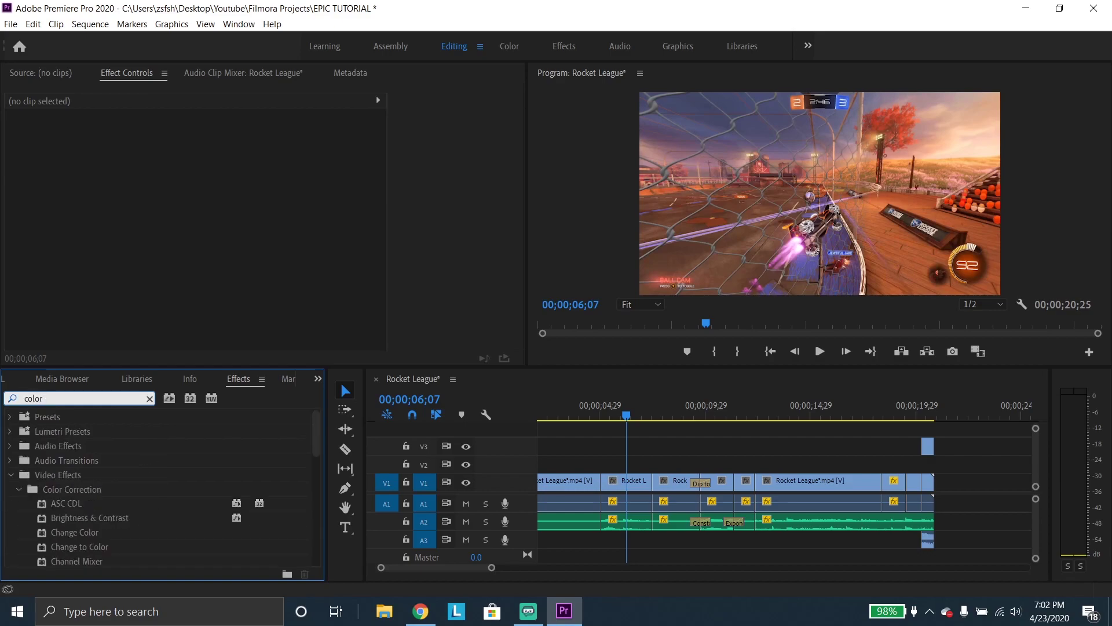
scroll(81, 493, "down", 4)
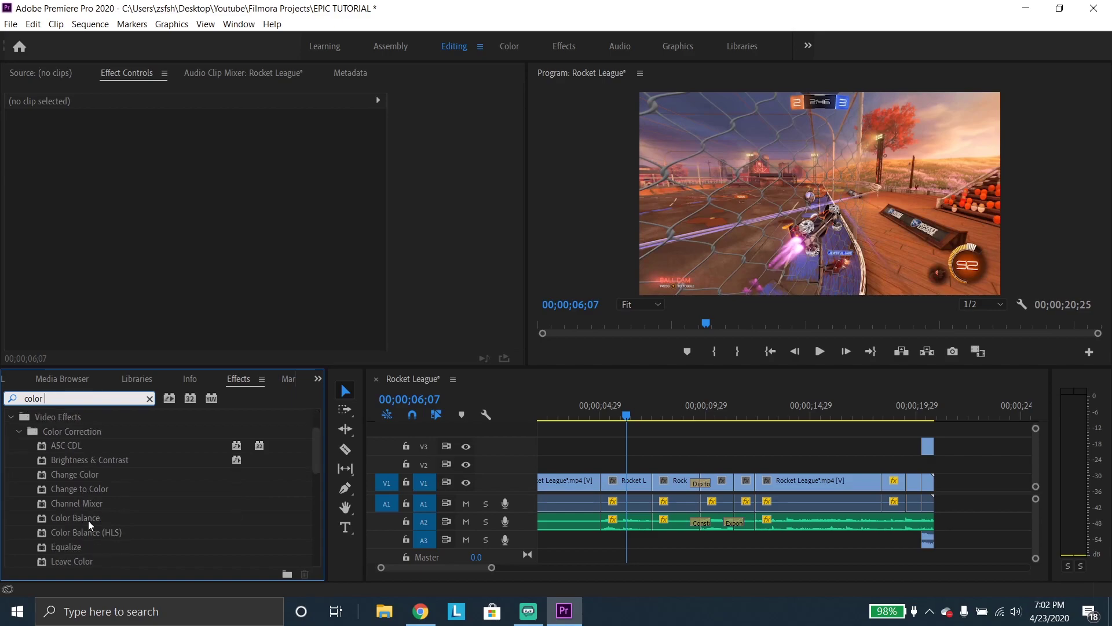
Try Color Balance (HLS) on the short V1 clip starting at 00;00;04;29 and lower its saturation.
left_click_drag(64, 494, 632, 485)
left_click_drag(634, 417, 607, 421)
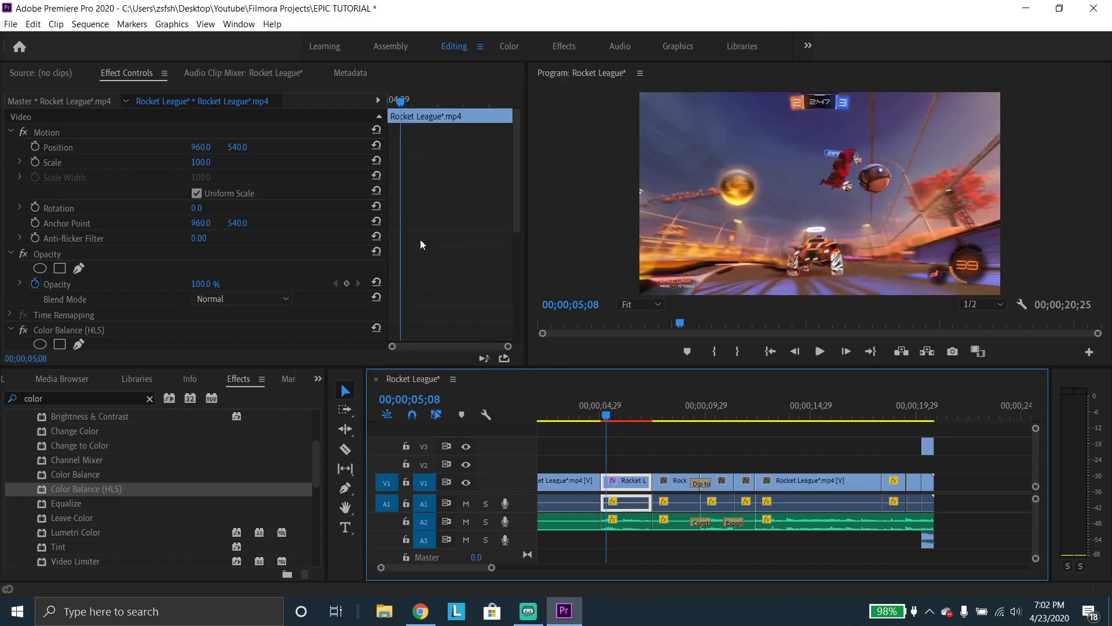
scroll(149, 291, "down", 3)
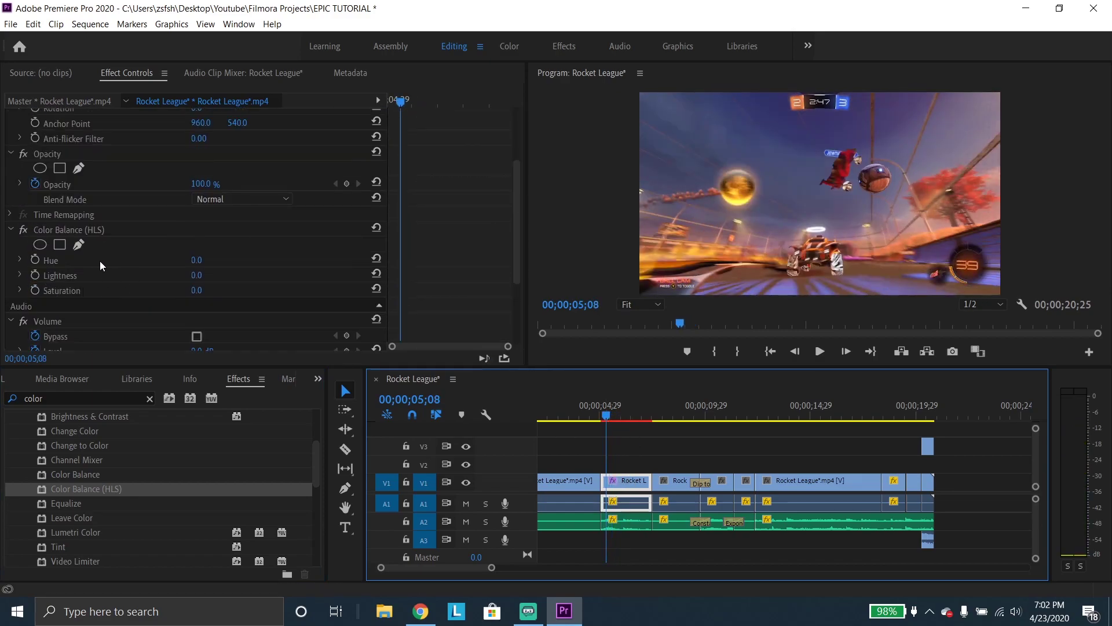
left_click_drag(196, 290, 116, 290)
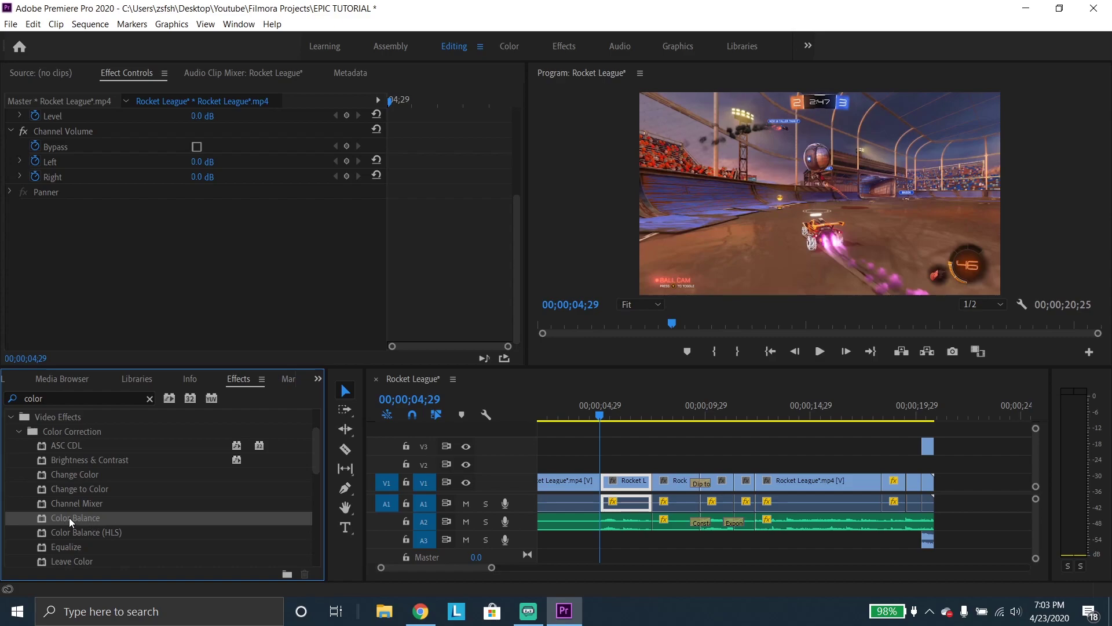
Apply the Color Balance effect to the short V1 clip at 00;00;04;29 and bring its shadow settings into view.
left_click_drag(257, 498, 626, 481)
scroll(182, 289, "up", 5)
scroll(181, 289, "down", 5)
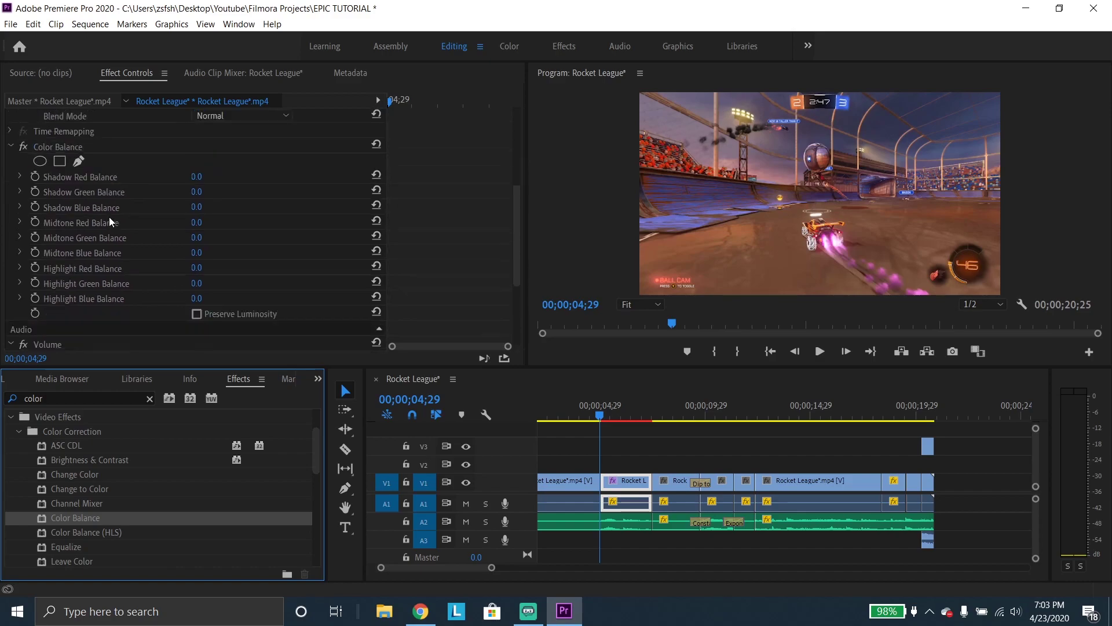
scroll(29, 229, "up", 2)
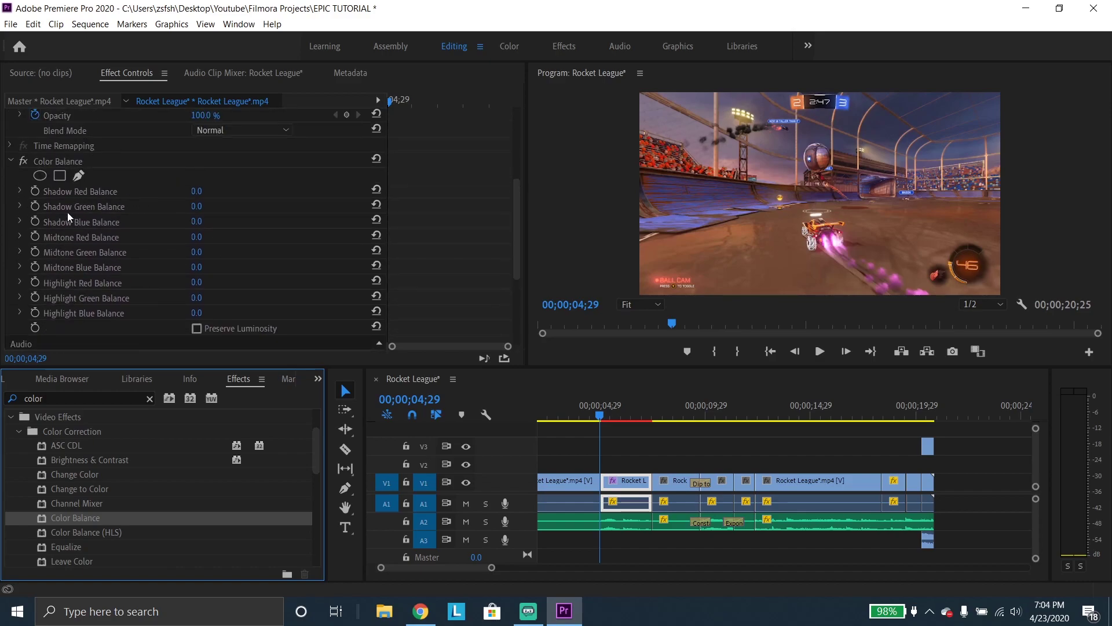
Set Shadow Red Balance to 100 and Shadow Green and Shadow Blue Balance to -100, and scrub the clip to check the tint.
left_click_drag(197, 191, 231, 192)
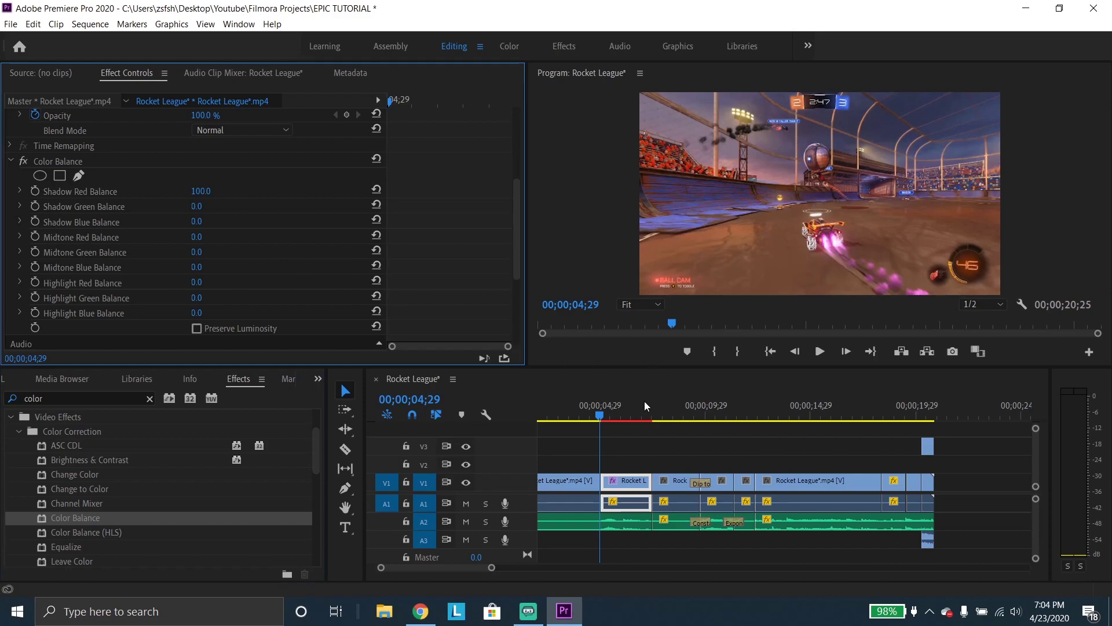
left_click(604, 416)
left_click_drag(201, 191, 145, 222)
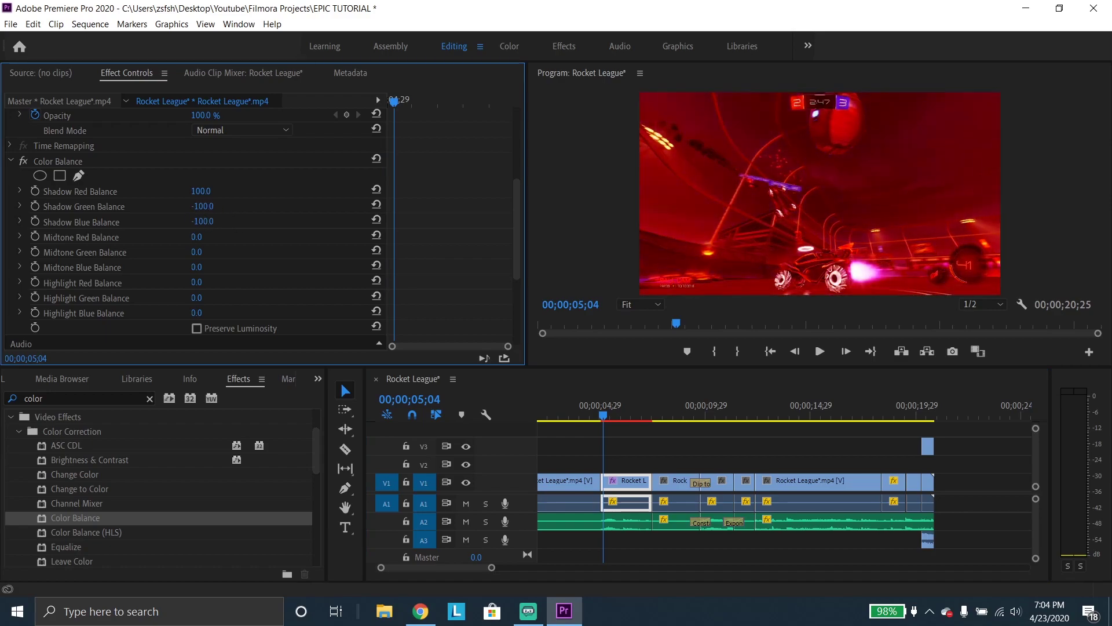
left_click_drag(607, 417, 614, 417)
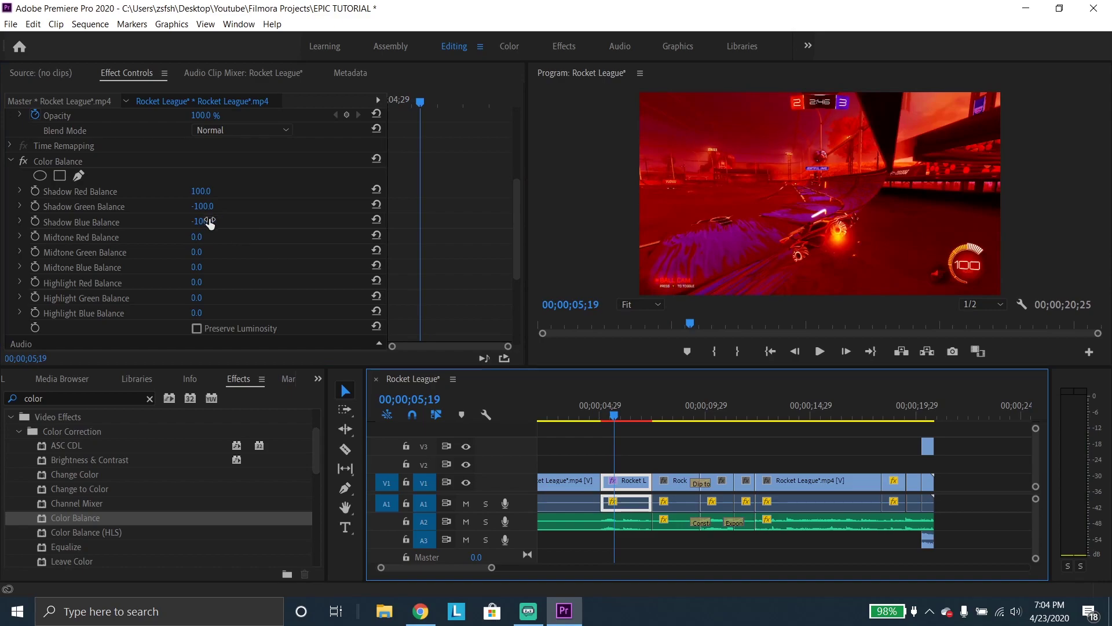
Reset the Shadow Green, Shadow Blue and Shadow Red Balance values to their defaults.
left_click(377, 204)
left_click(376, 220)
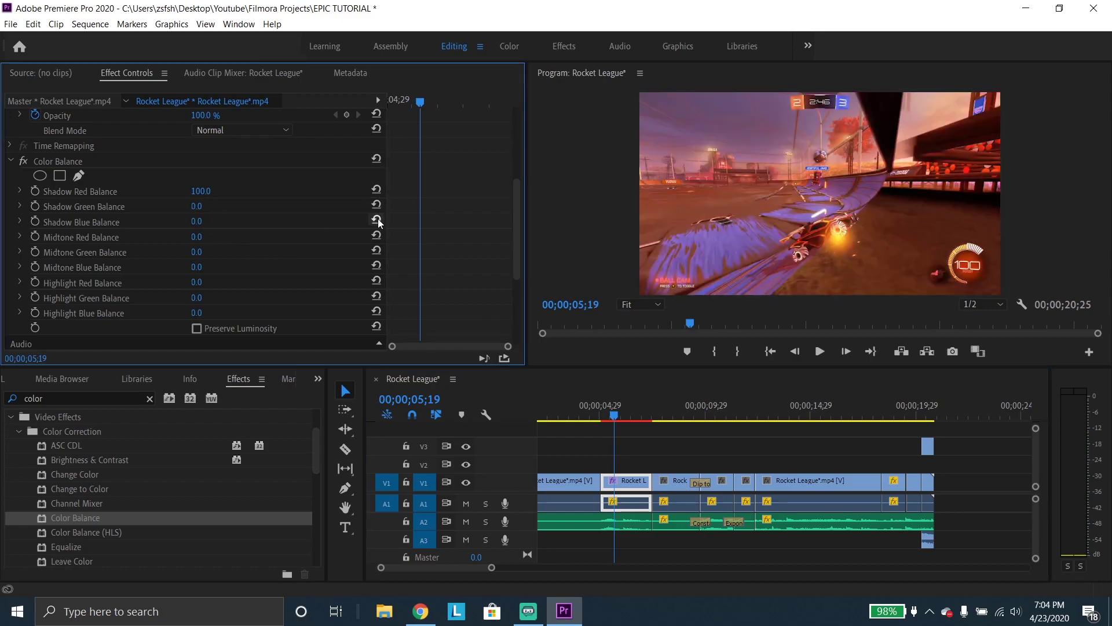
left_click(377, 190)
Start keyframing Shadow Red, Green and Blue Balance at 00;00;05;03 with all three values at 0.0.
left_click_drag(616, 418, 606, 421)
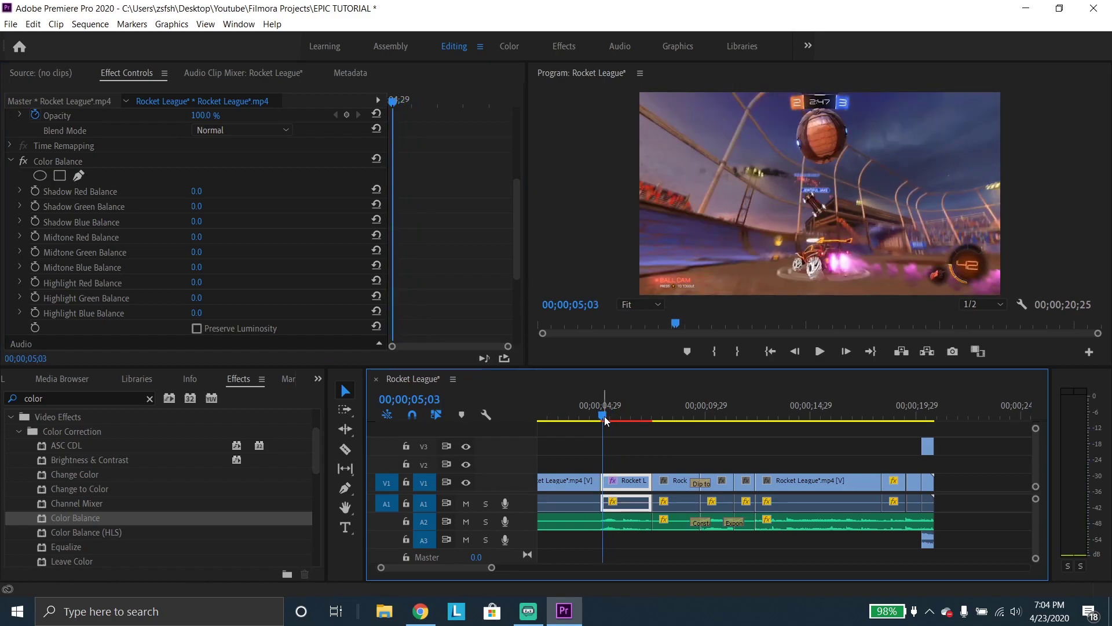
left_click(35, 191)
left_click(35, 207)
left_click(36, 221)
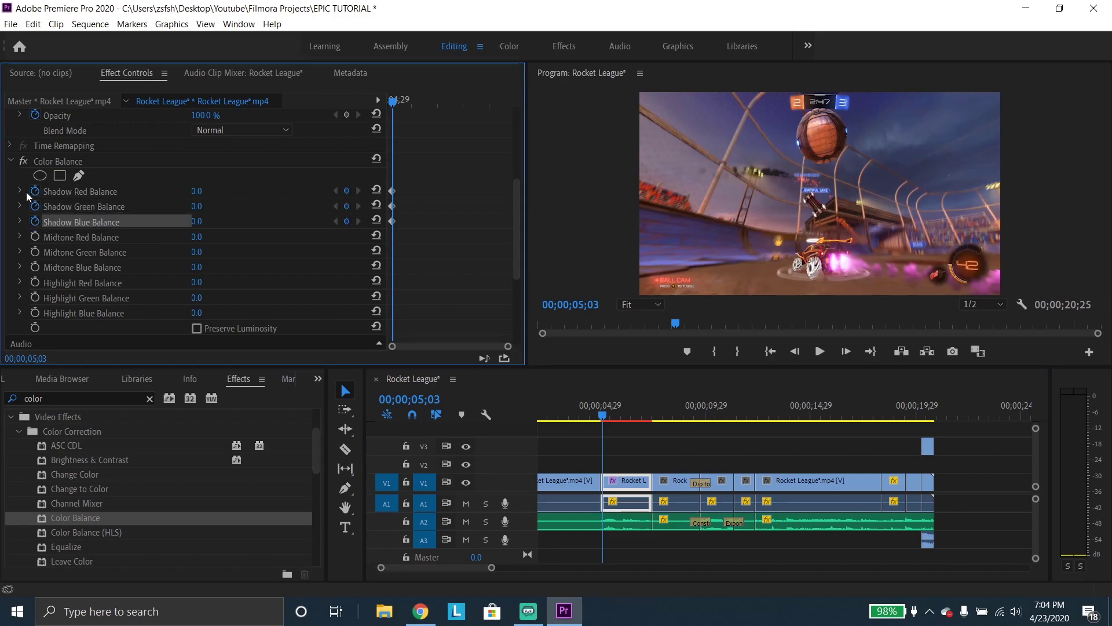
At 00;00;07;13, keyframe Shadow Red Balance at 100 and Shadow Green and Shadow Blue Balance at -100.
left_click_drag(393, 108, 520, 118)
left_click_drag(214, 193, 272, 193)
left_click_drag(200, 206, 142, 207)
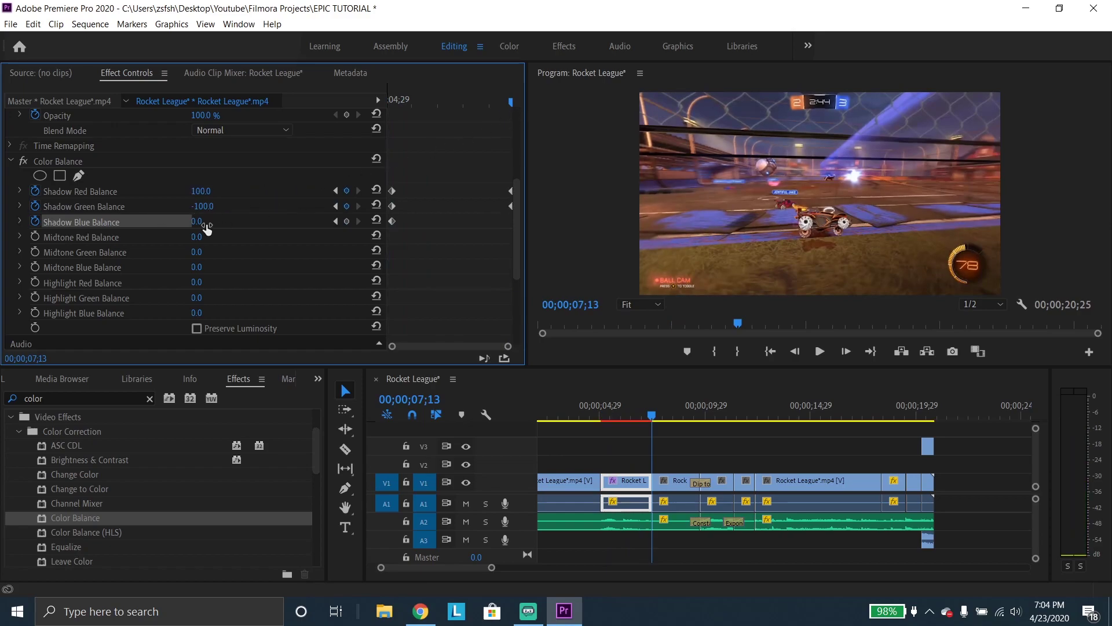
Play back the sequence from just before the color-balanced clip to preview the gradual red tint.
left_click(596, 414)
left_click(820, 351)
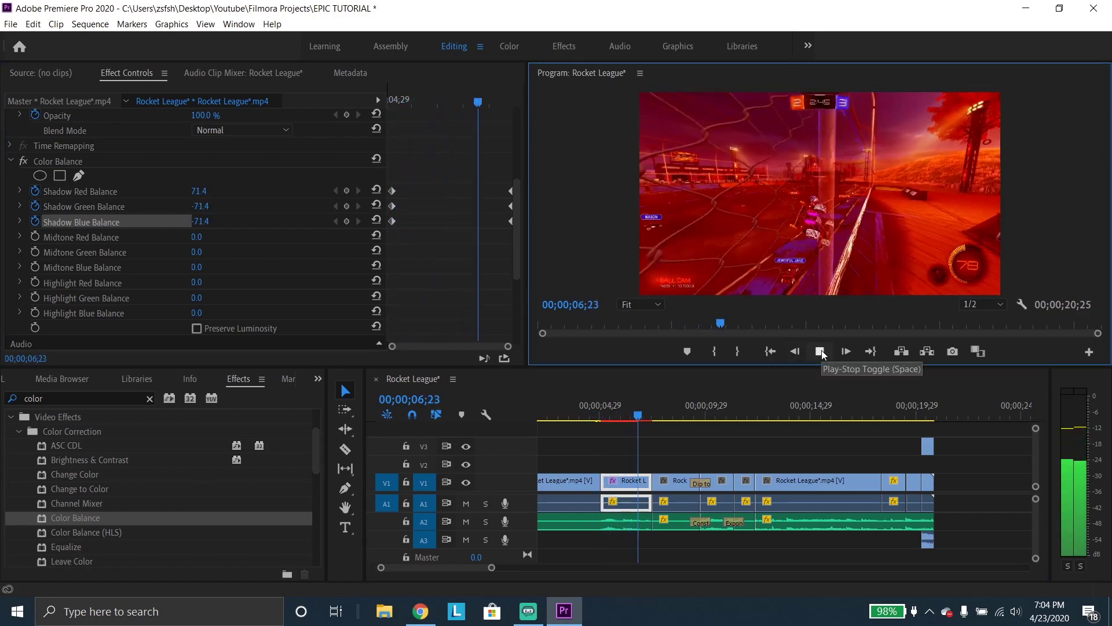
left_click(820, 352)
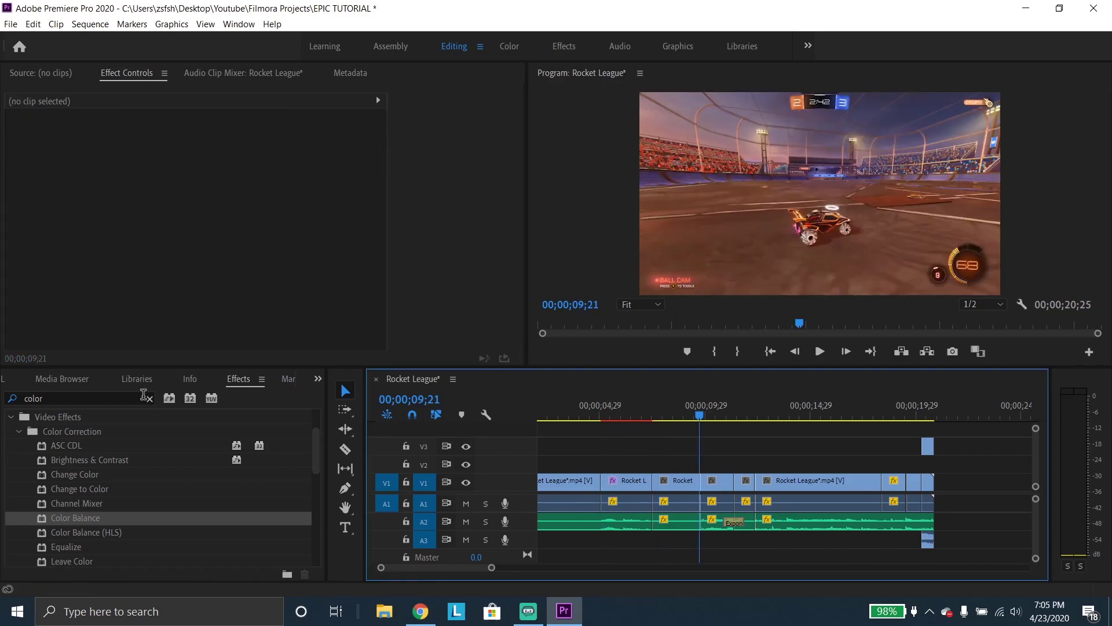
Clear the effects search and add a new text layer on V2 at 00;00;09;21.
left_click(150, 400)
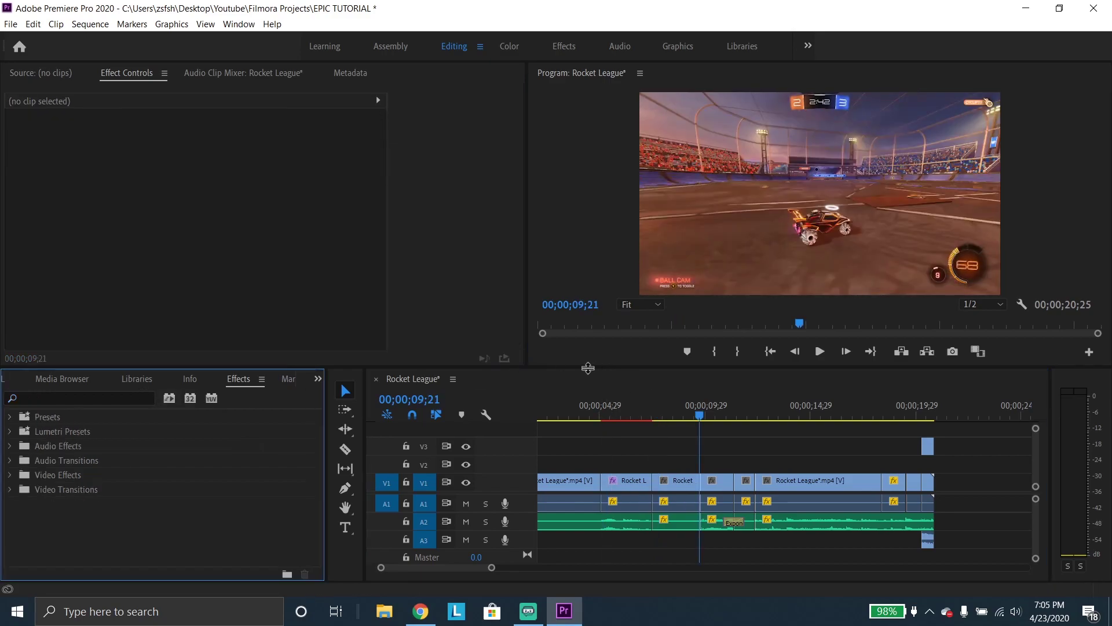
left_click(714, 463)
key("ctrl+t")
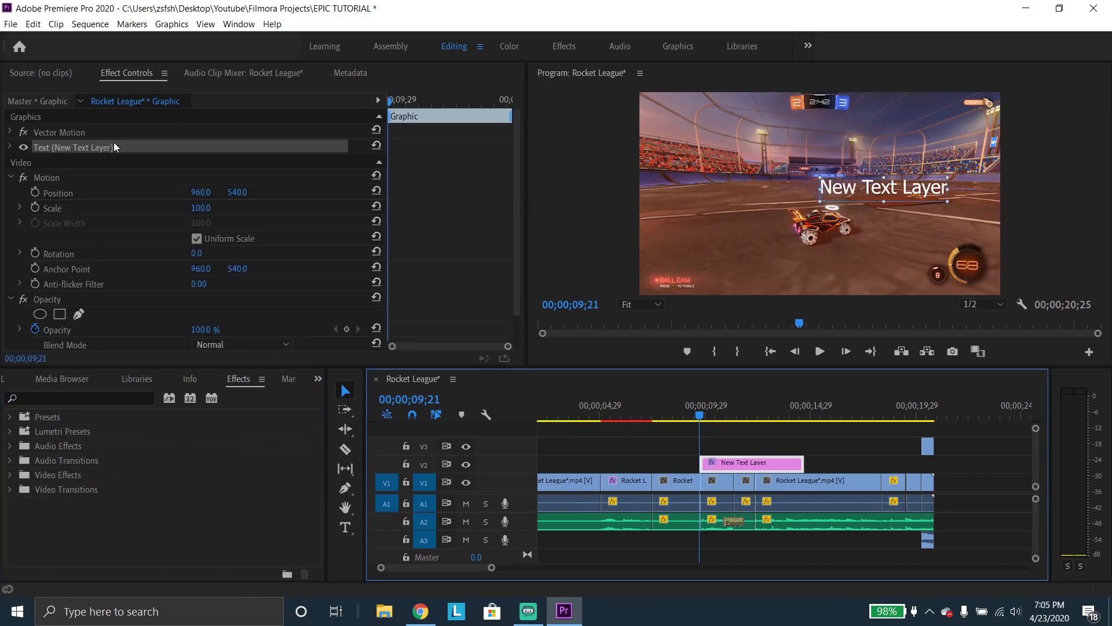
In the Graphics workspace, move the text to about 573.5, 634.1 over the car and show its editing properties.
left_click(677, 47)
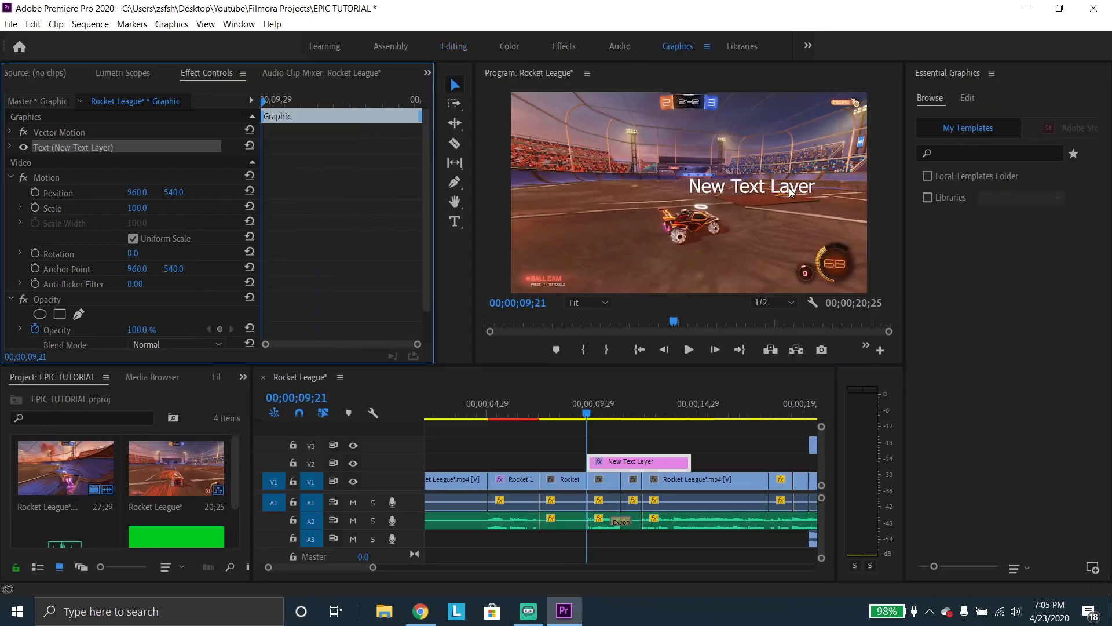
left_click_drag(678, 186, 650, 201)
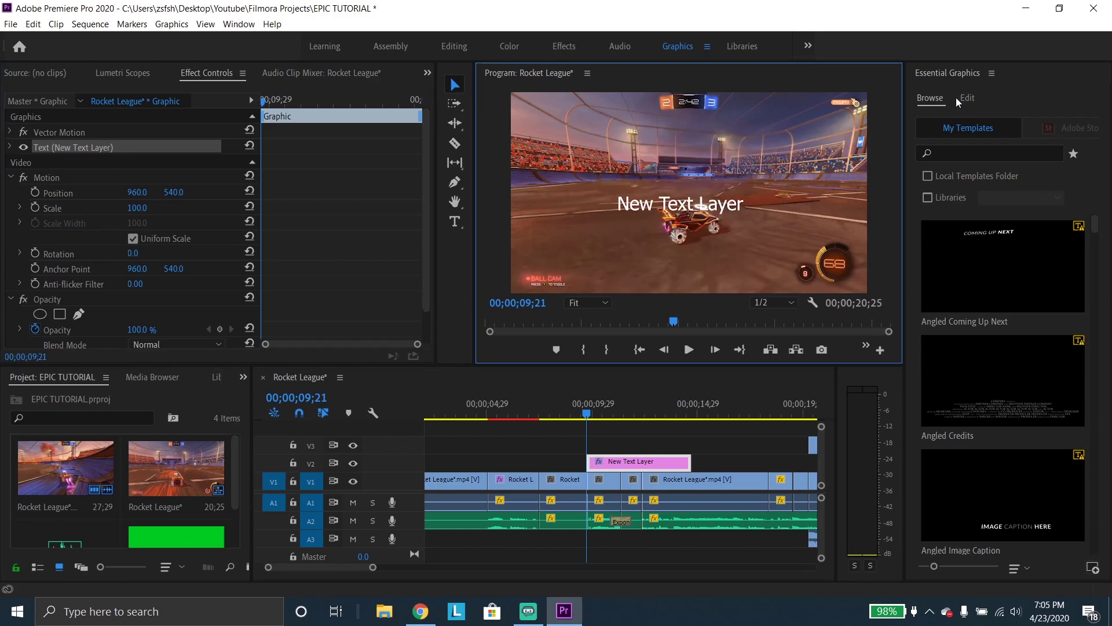
left_click(966, 99)
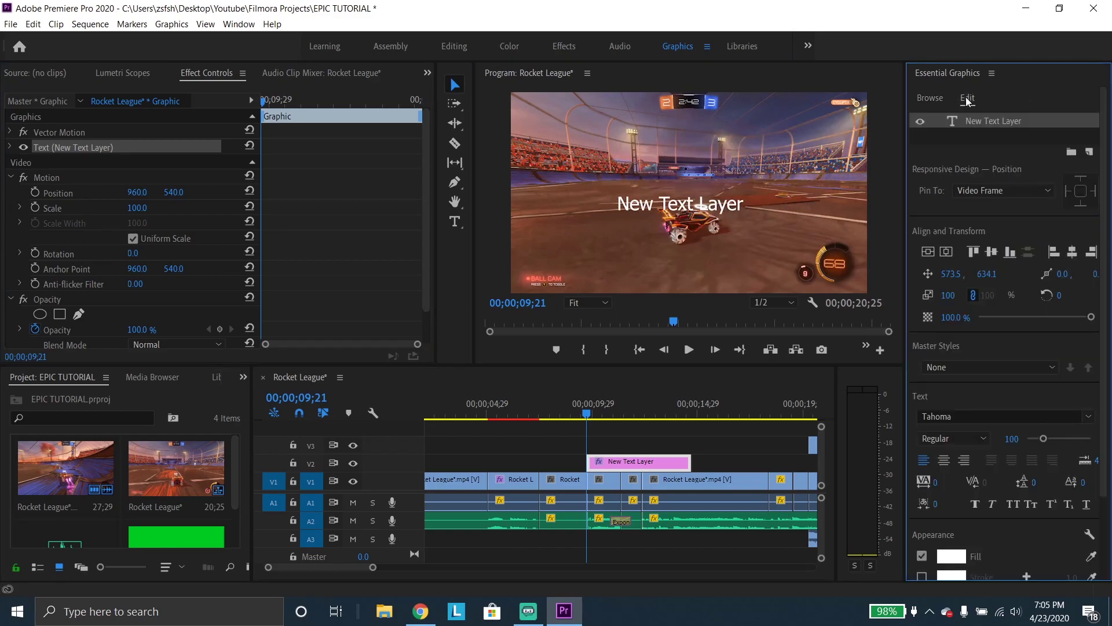
Replace the placeholder text with "EPIC" and center it horizontally and vertically in the frame.
key("t")
double_click(991, 122)
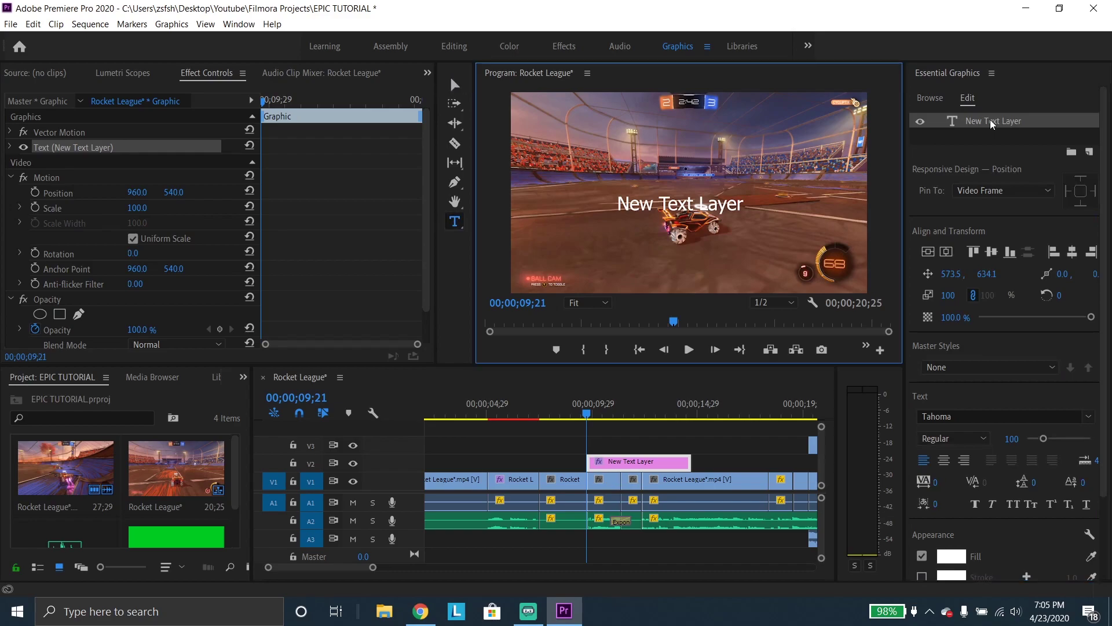
type("EPIC")
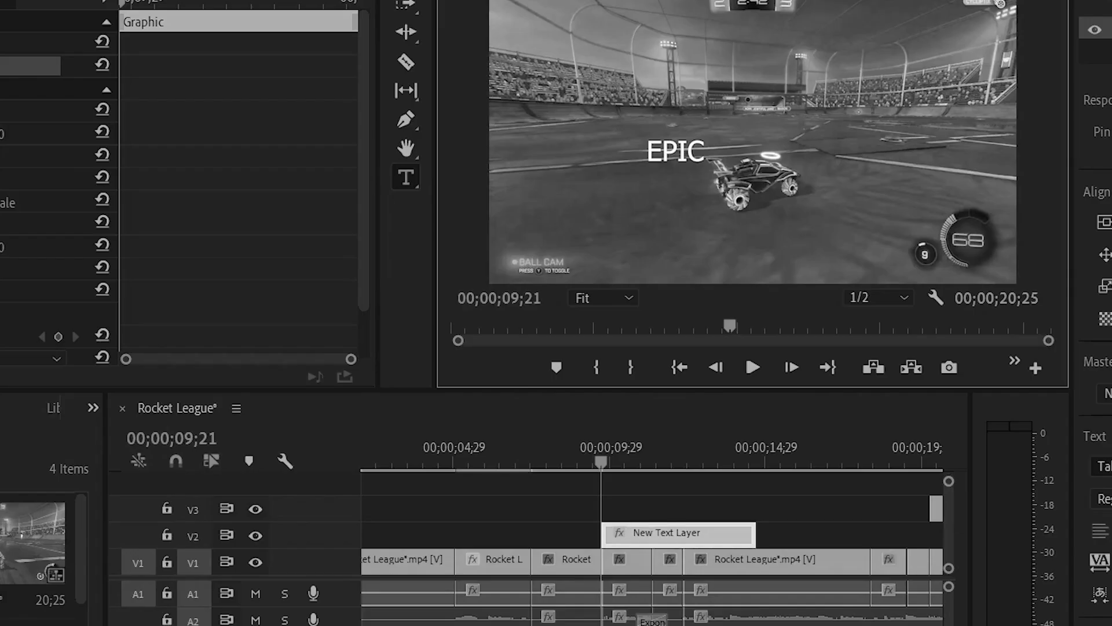
left_click(1111, 222)
left_click(1103, 222)
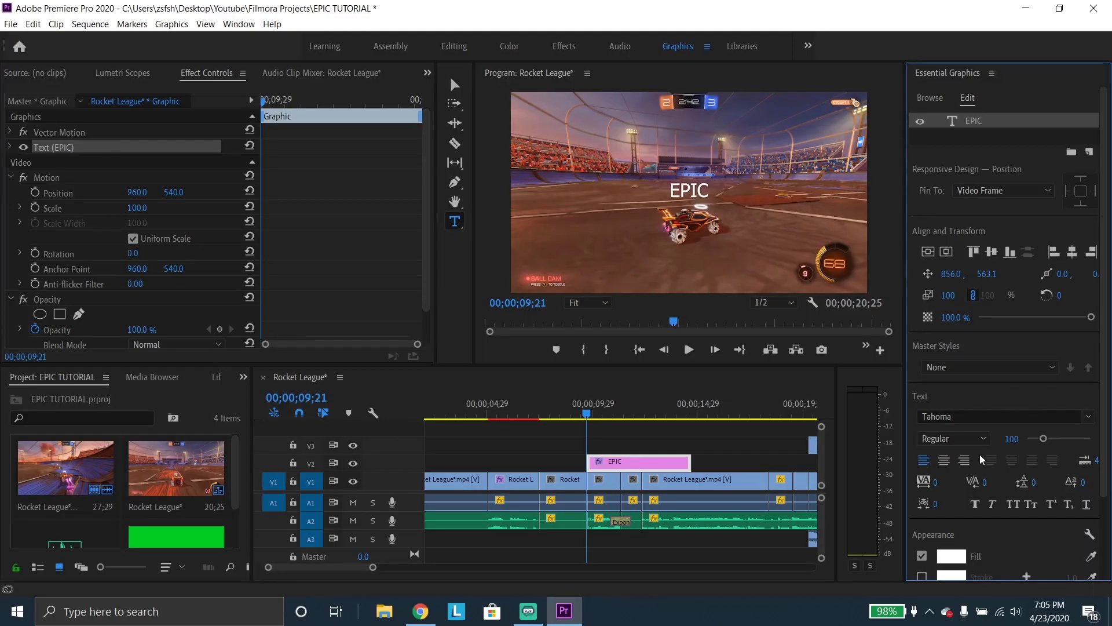
Browse the fonts for the EPIC text and try Snap ITC.
scroll(982, 459, "down", 1)
scroll(978, 477, "up", 1)
left_click(1007, 416)
type("Snap ITC")
scroll(1021, 420, "up", 10)
scroll(974, 415, "up", 2)
scroll(976, 417, "down", 7)
Move the playhead to 00;00;10;01 and try Segoe UI Symbol and Showcard Gothic as the EPIC font.
left_click_drag(589, 418, 597, 421)
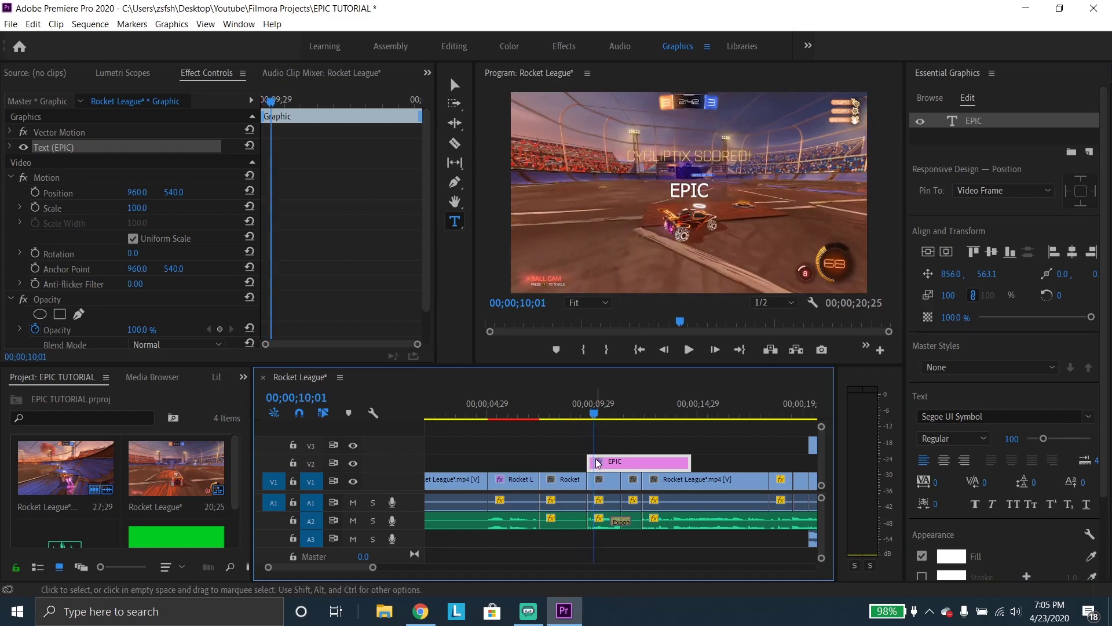
scroll(1004, 419, "up", 4)
scroll(1004, 420, "down", 8)
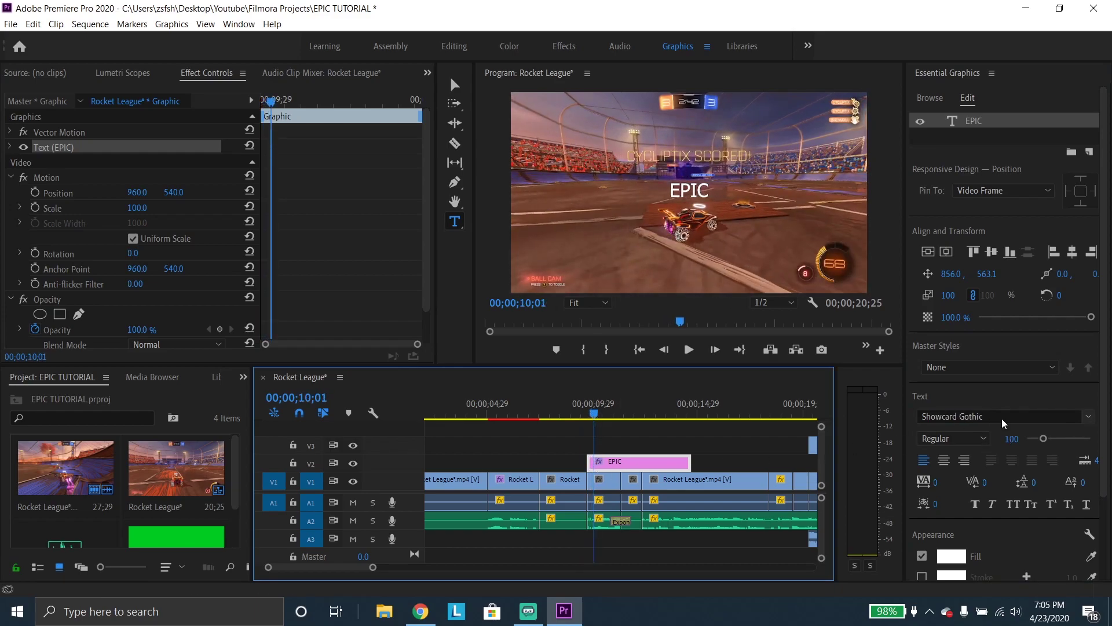
left_click(974, 123)
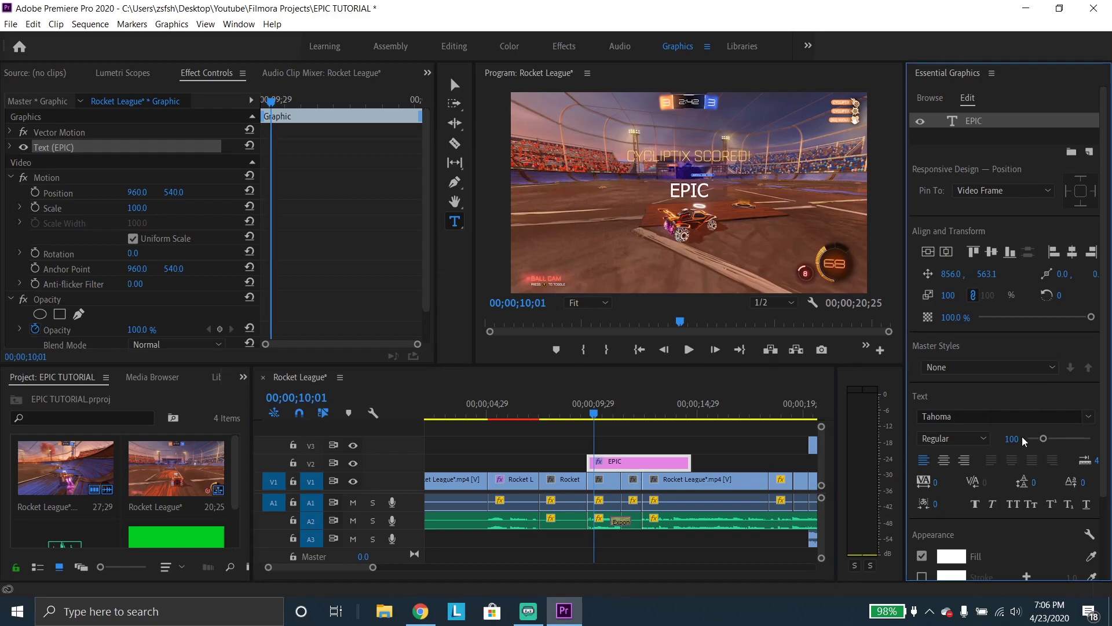
Browse the font list and set the EPIC text's font to Rockwell Extra Bold.
left_click(1004, 416)
left_click(940, 295)
scroll(983, 414, "up", 2)
left_click(983, 414)
scroll(981, 273, "up", 2)
left_click(992, 303)
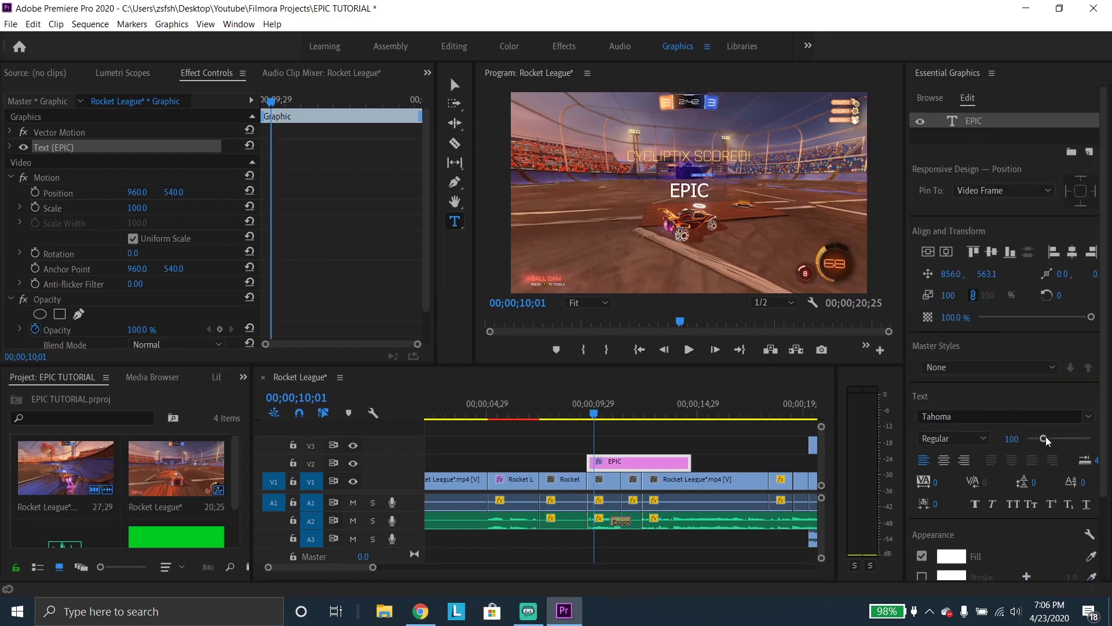
left_click(1089, 416)
scroll(1010, 271, "down", 3)
scroll(1009, 271, "up", 4)
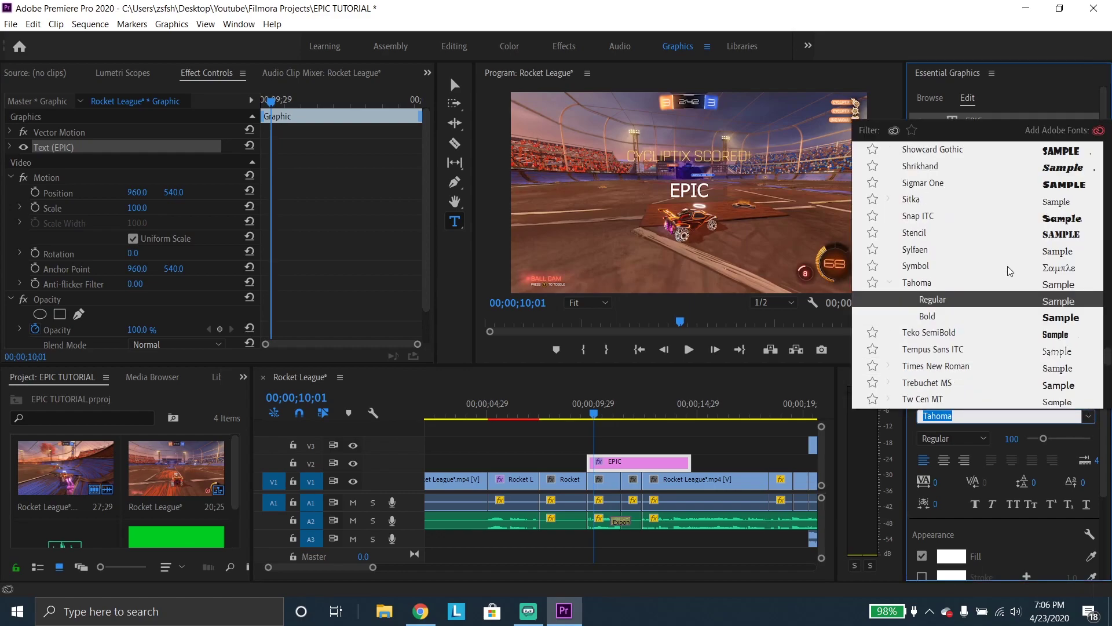
scroll(1010, 271, "up", 3)
scroll(1009, 271, "down", 1)
scroll(1006, 281, "up", 1)
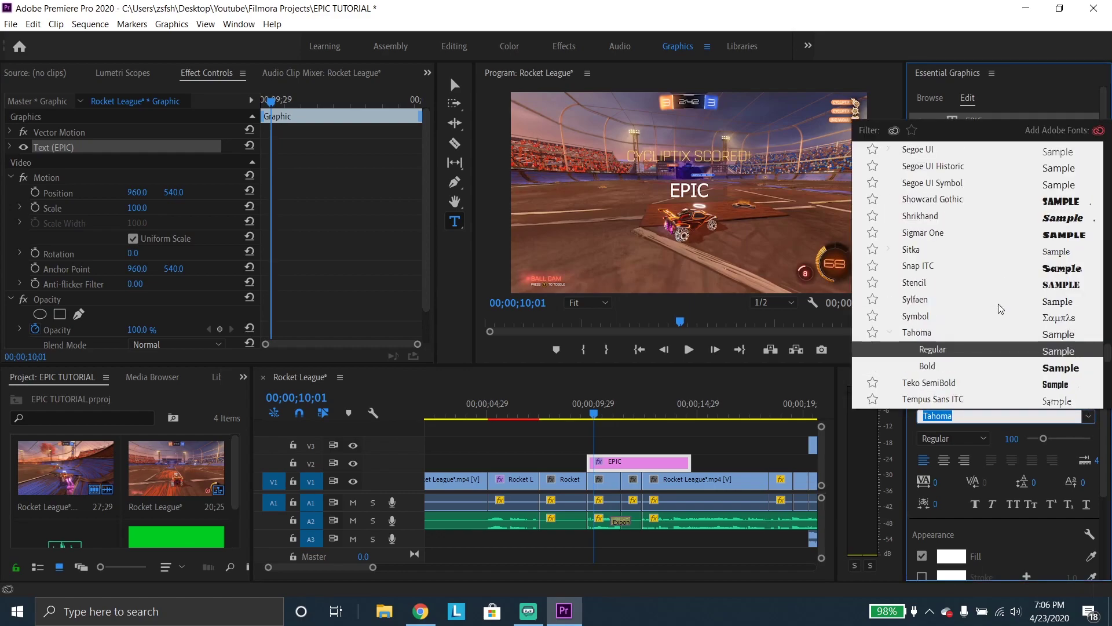
scroll(1001, 307, "down", 2)
scroll(981, 311, "up", 8)
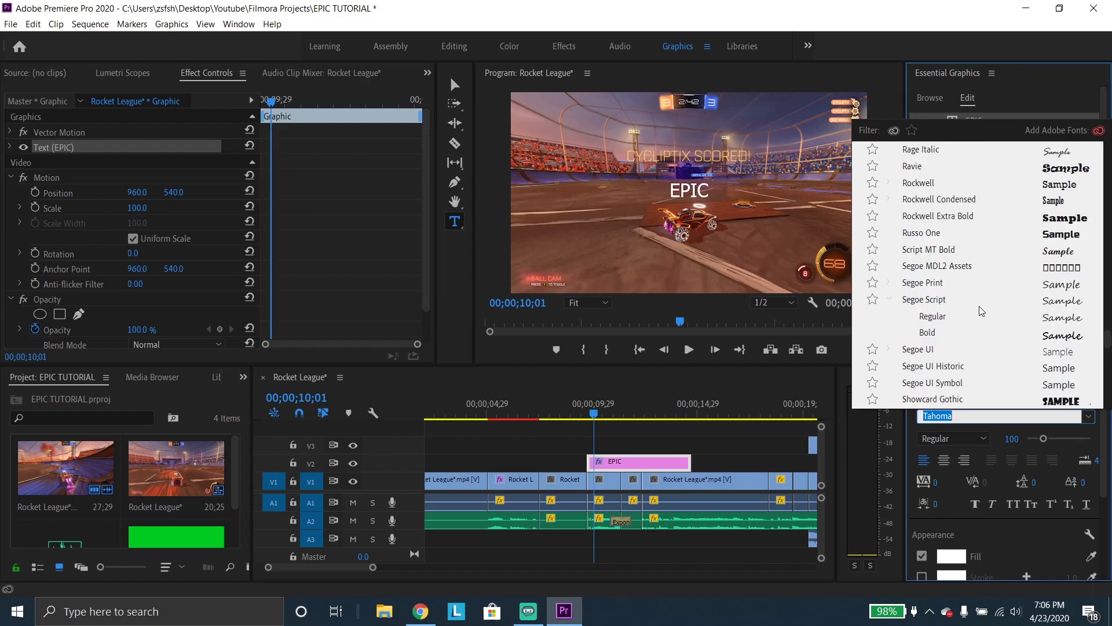
left_click(966, 319)
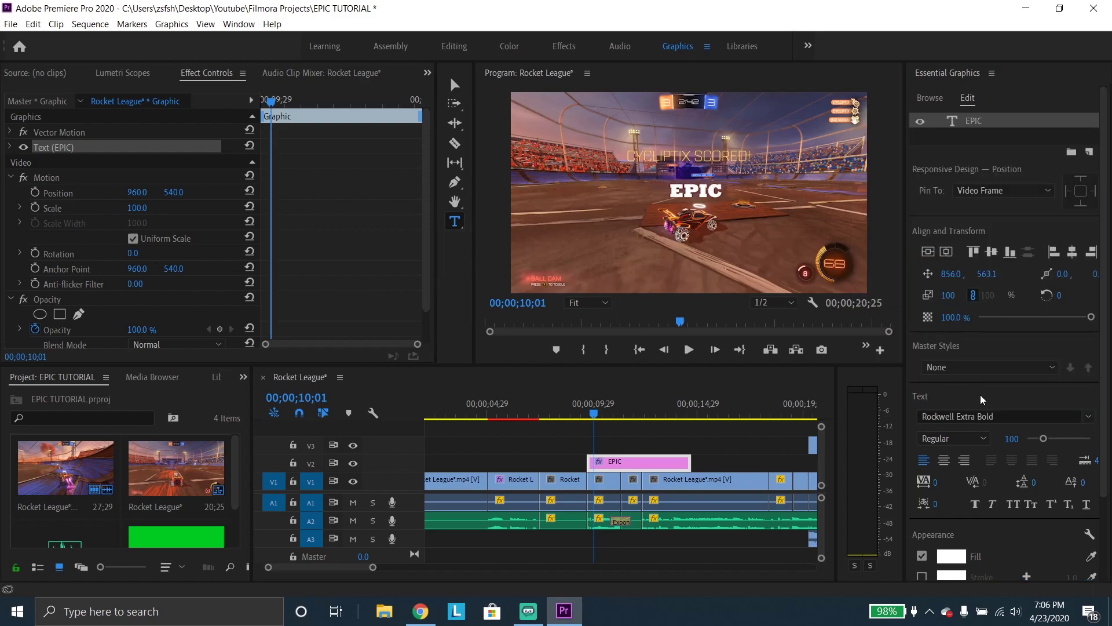
Center-align the EPIC text, center it in the frame both ways, and set its font size to 400.
left_click(943, 460)
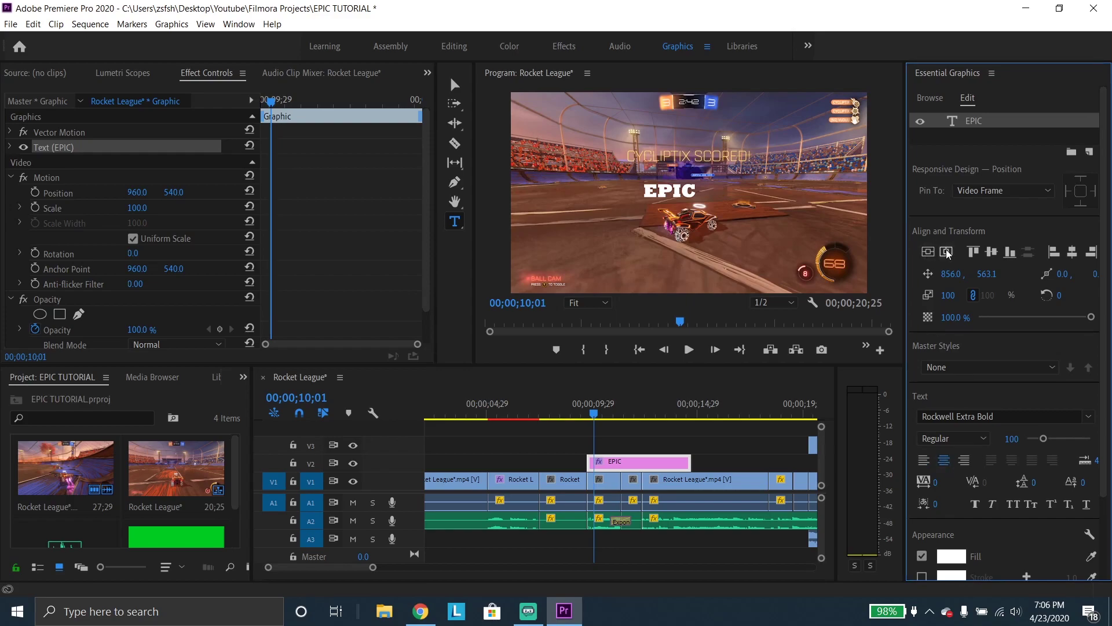
left_click(928, 251)
left_click(946, 251)
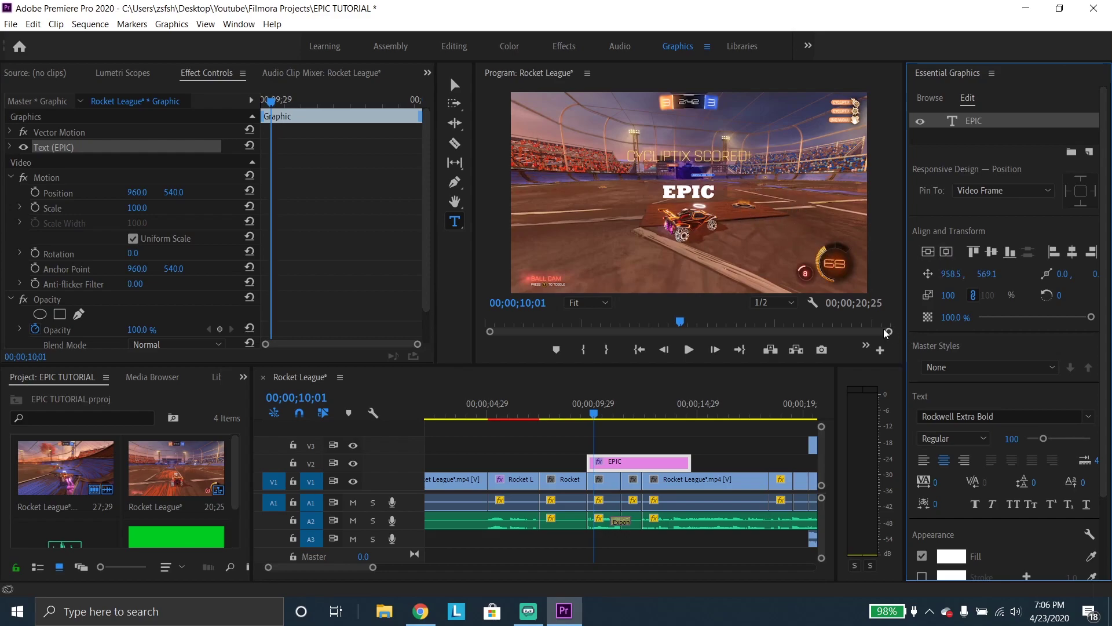
left_click_drag(1044, 439, 1096, 450)
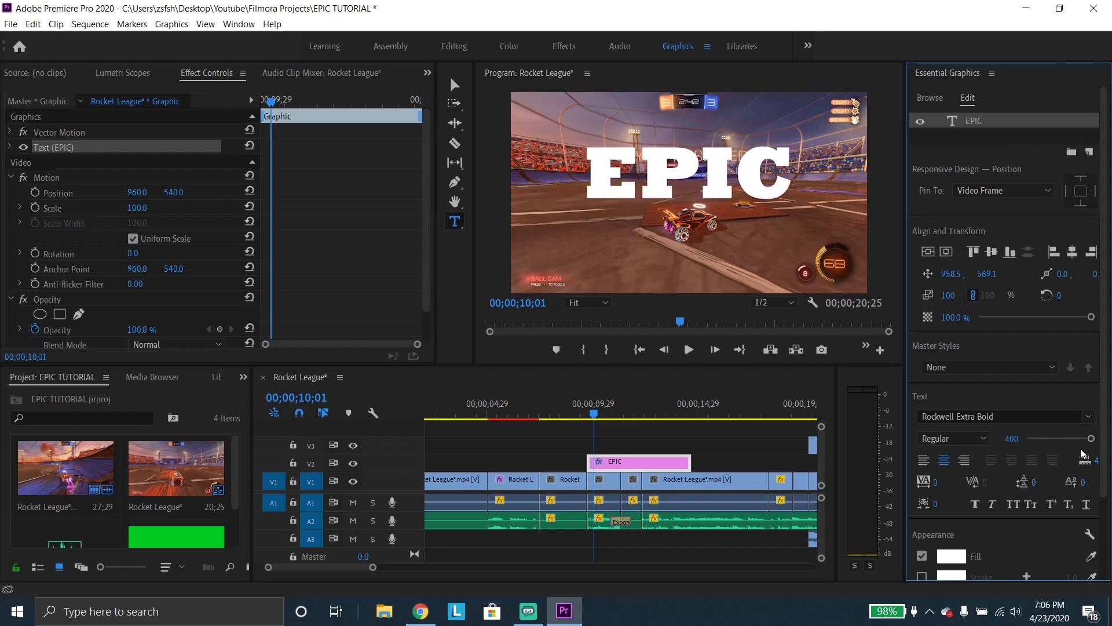
Give the EPIC text a black stroke 37 wide and play back the title over the clip.
scroll(960, 434, "down", 3)
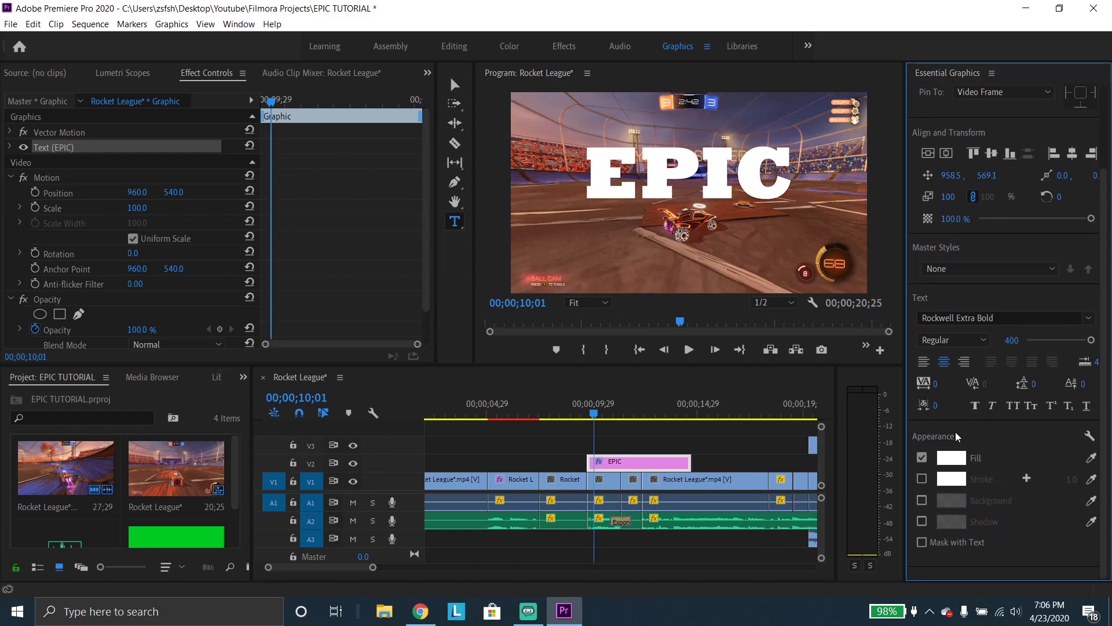
left_click(922, 479)
left_click(951, 479)
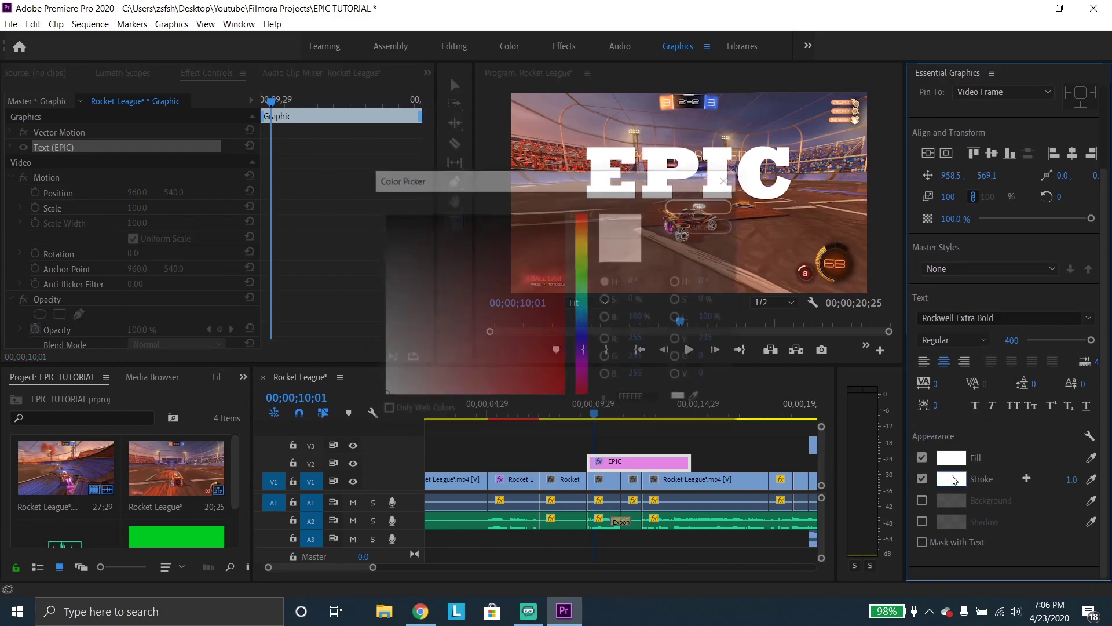
left_click_drag(510, 314, 383, 214)
left_click(703, 205)
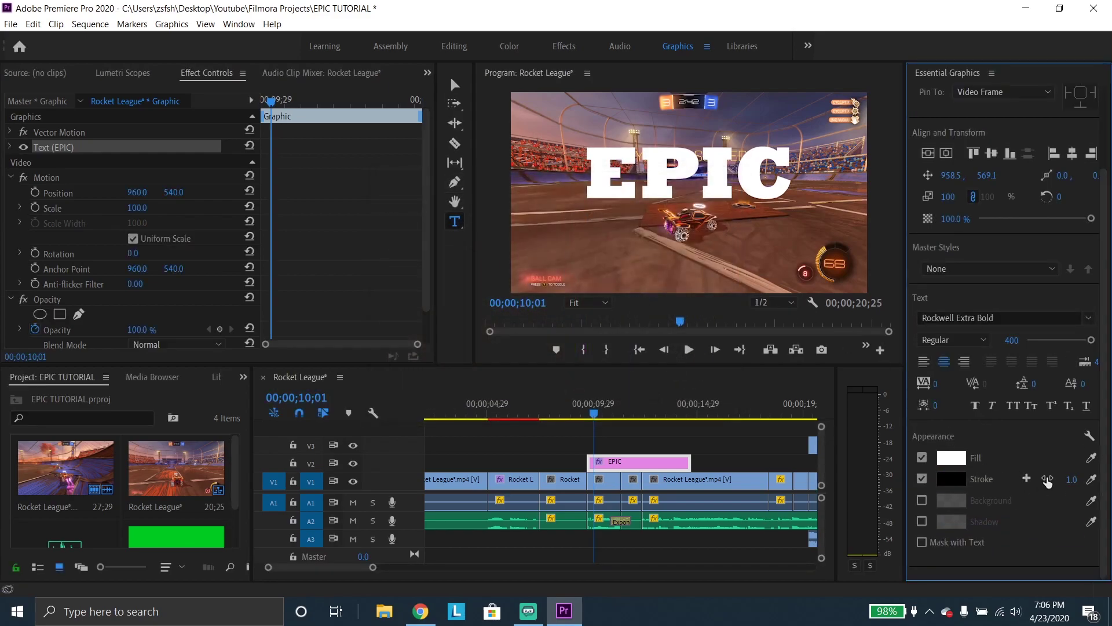
left_click_drag(1071, 479, 1109, 479)
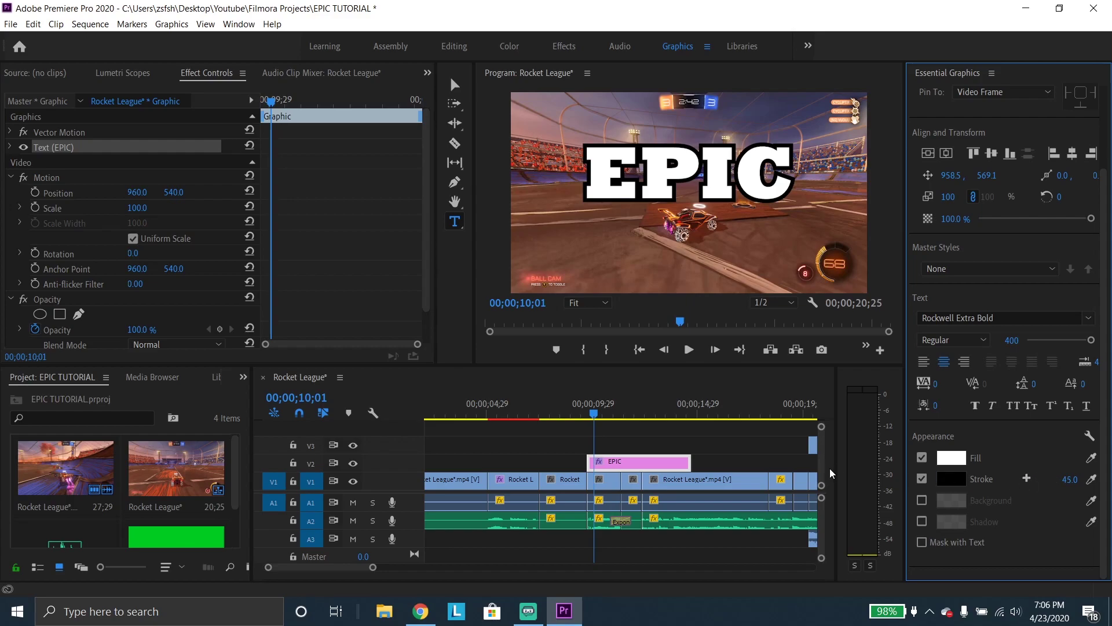
mouse_move(1050, 486)
left_mouse_down()
mouse_move(1101, 485)
mouse_move(1050, 485)
mouse_move(1065, 485)
left_mouse_up()
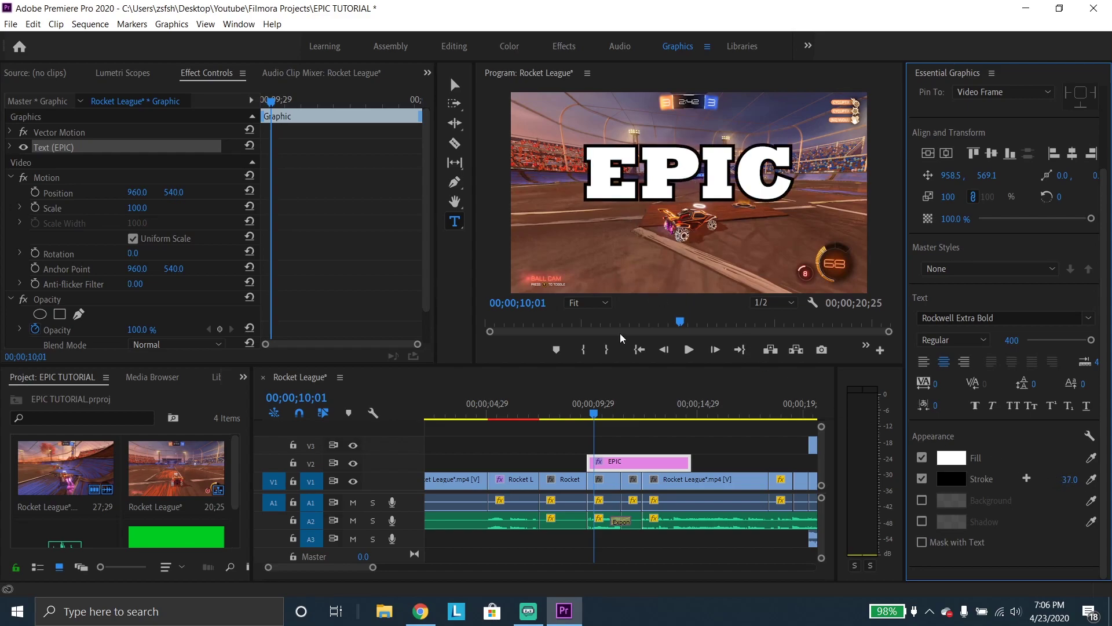
left_click(688, 349)
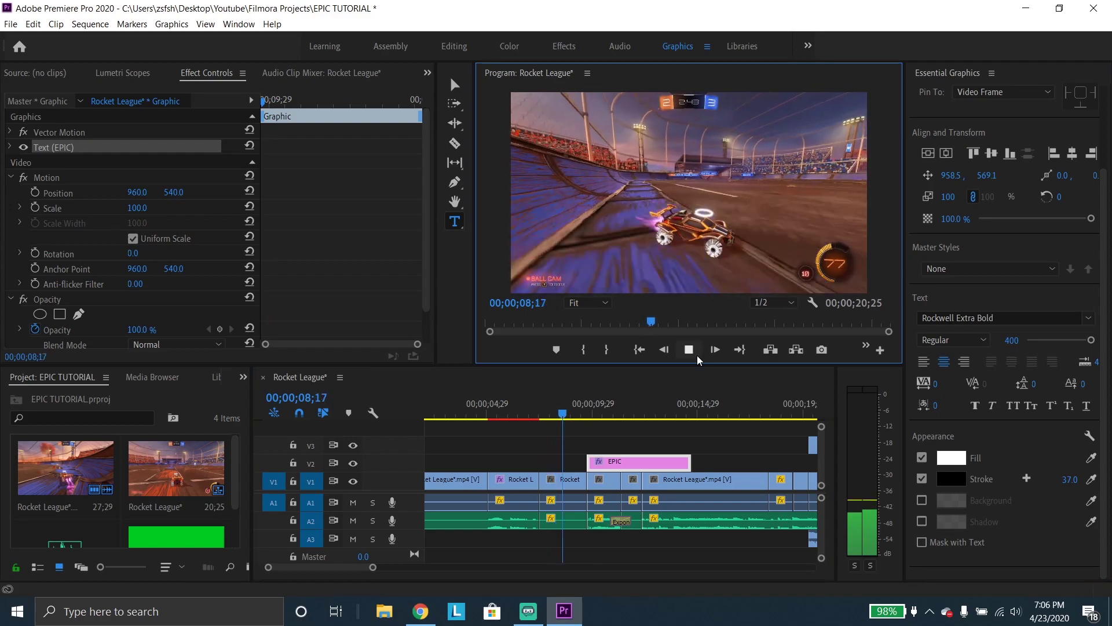
left_click(689, 349)
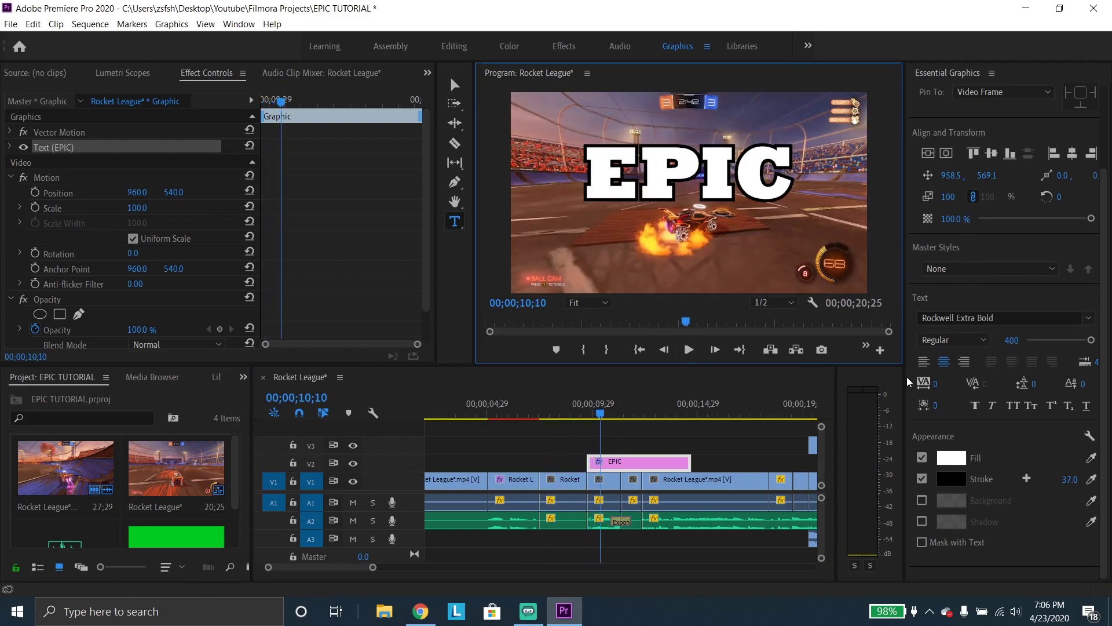
Move the playhead to 00;00;09;26 and split the EPIC clip near its start and around its middle.
left_click_drag(600, 418, 591, 419)
key("c")
left_click(593, 462)
left_click(631, 462)
left_click(455, 85)
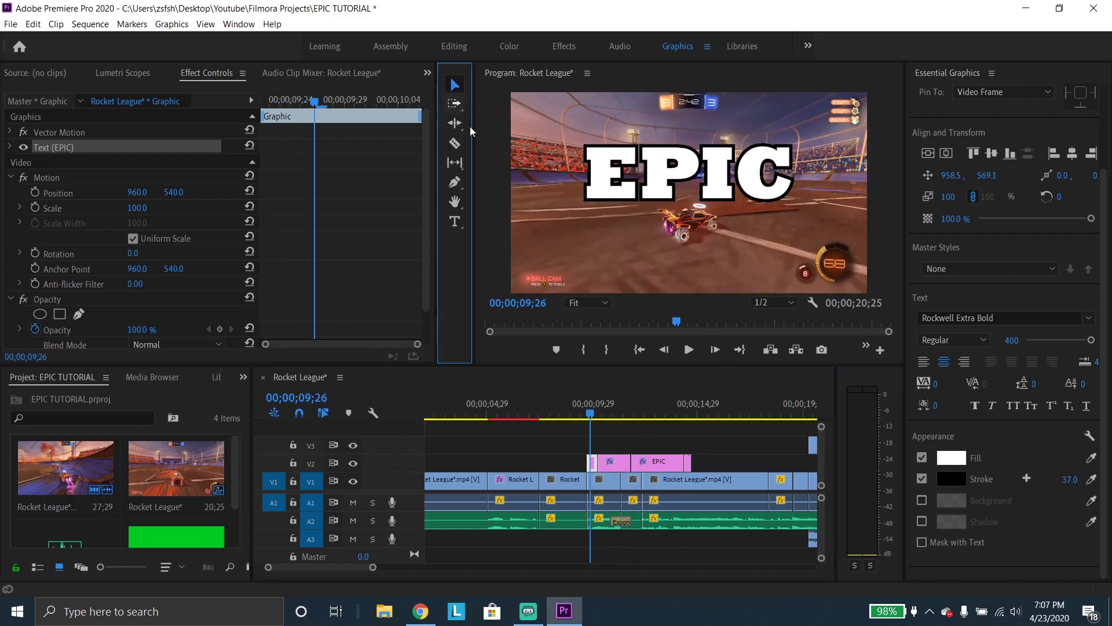
Delete the EPIC segment before the second cut and move the following segment to start at about 00;00;09;24.
left_click(614, 461)
key("Delete")
left_click(649, 462)
left_click_drag(660, 461, 630, 463)
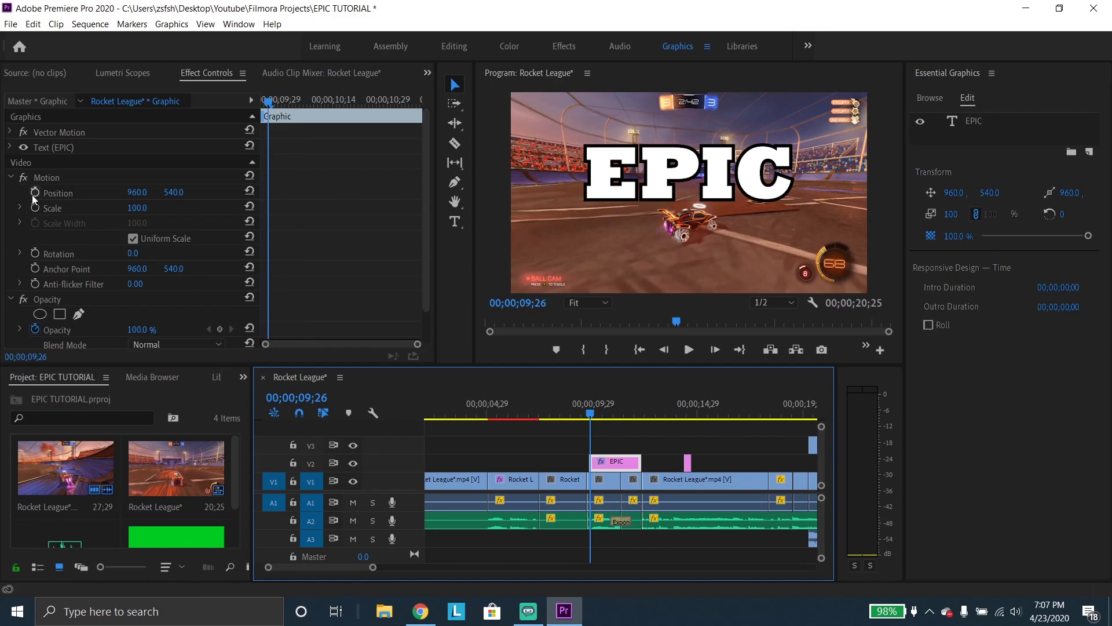
Keyframe the title's horizontal position from 100 at 00;00;09;24 to 1668 at 00;00;11;09, and play back the movement.
left_click(588, 414)
left_click(36, 194)
left_click(35, 193)
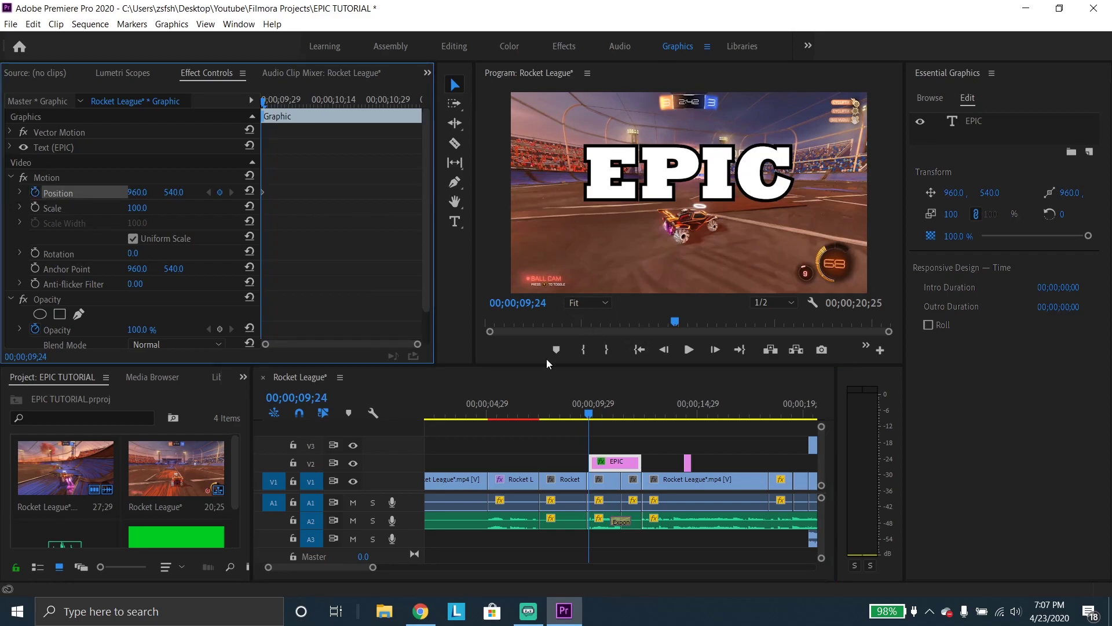
left_click_drag(142, 192, 35, 197)
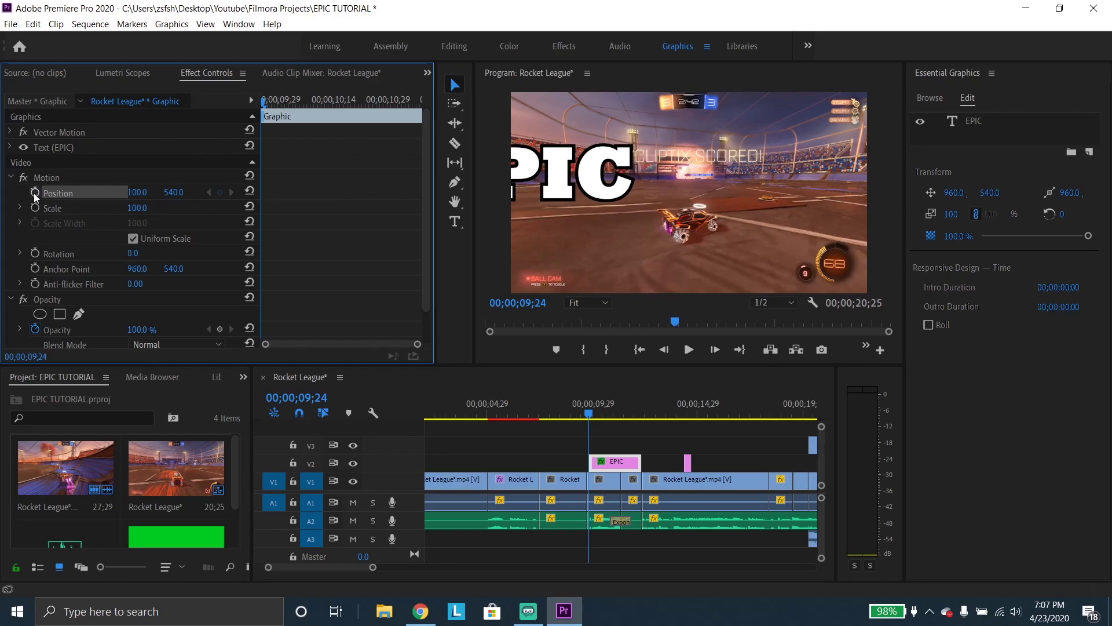
key("space")
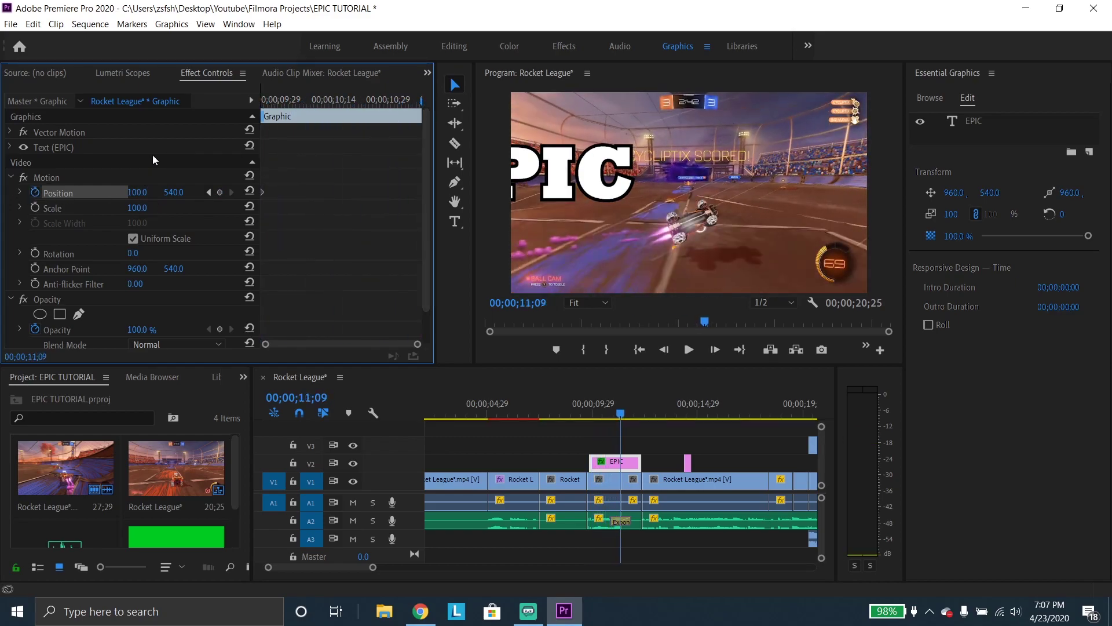
left_click_drag(136, 192, 440, 192)
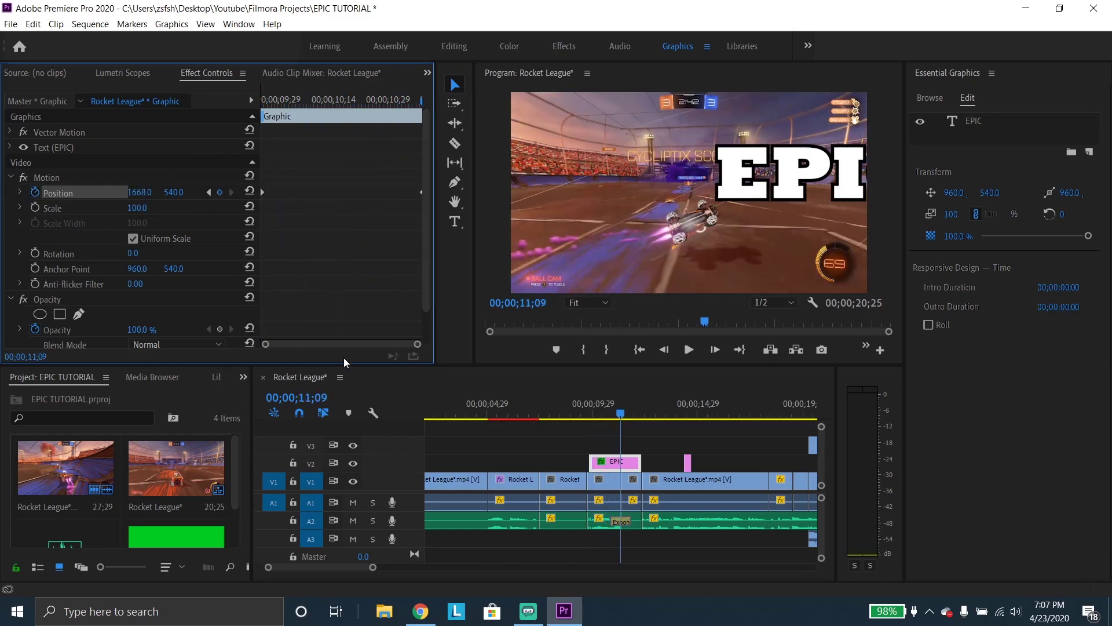
left_click(573, 413)
left_click(695, 354)
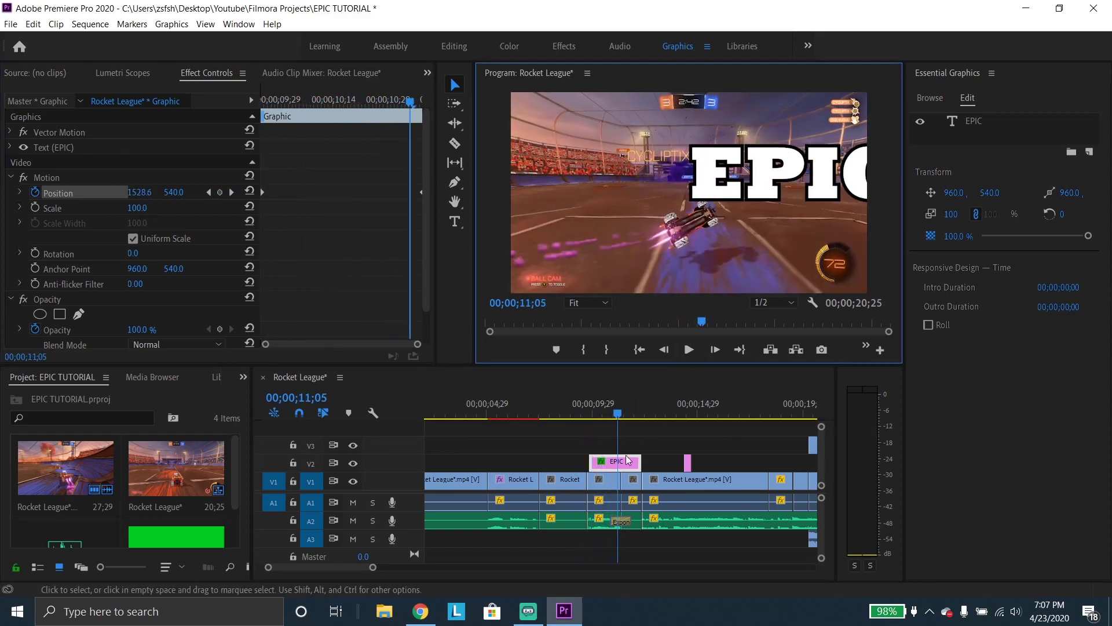
left_click(612, 446)
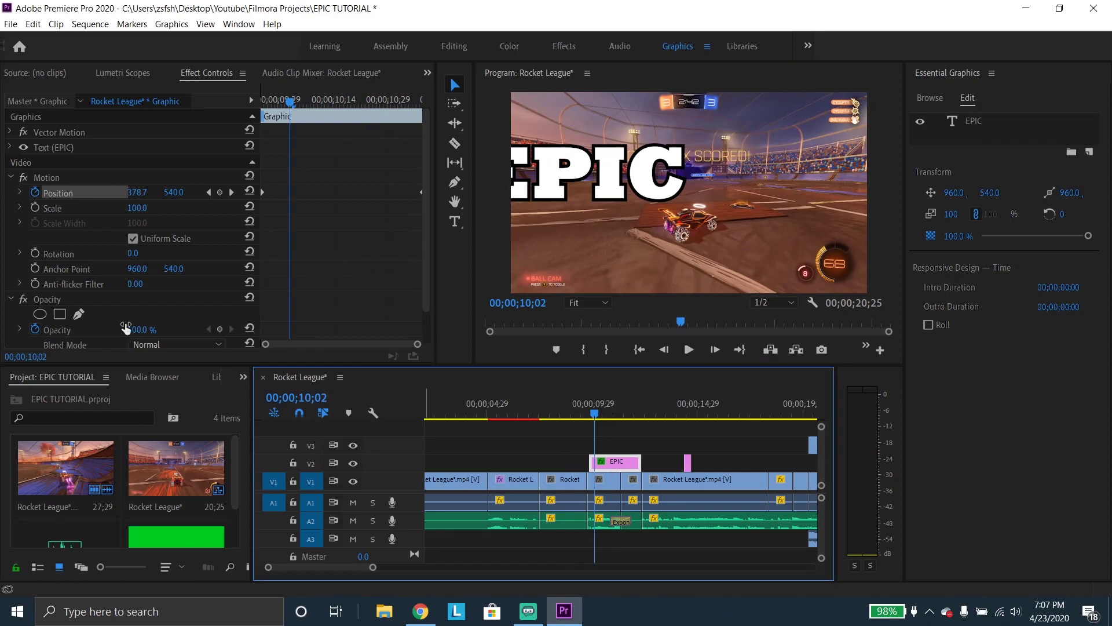
Keyframe the title's rotation from 0 at 00;00;10;02 to a counterclockwise tilt near the clip's end, and preview the animation.
left_click(35, 253)
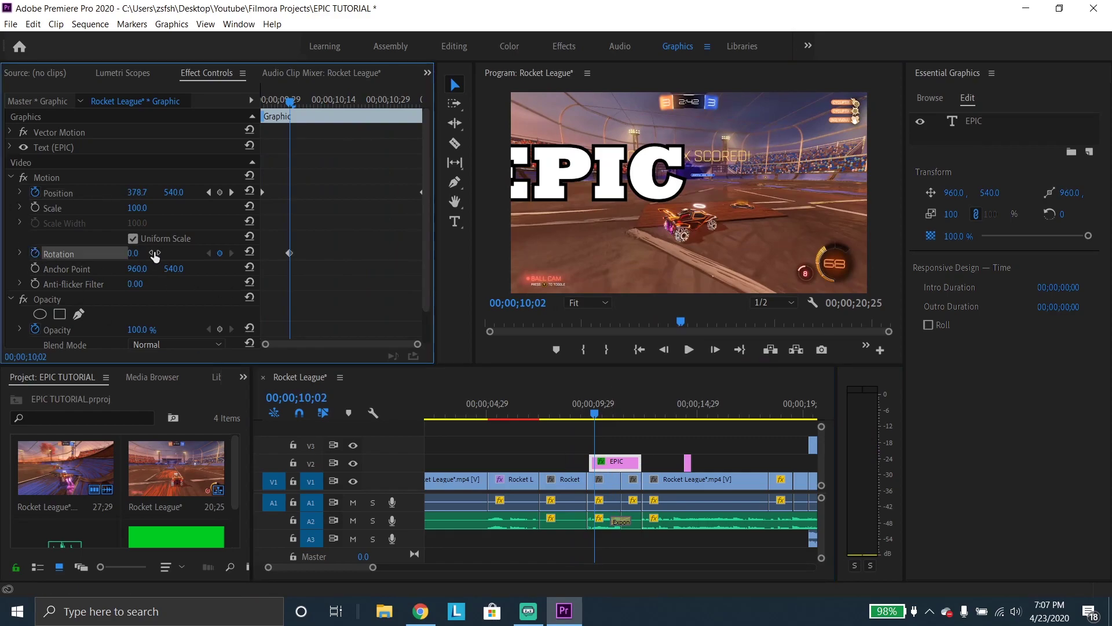
left_click_drag(599, 420, 628, 418)
left_click_drag(133, 253, 152, 255)
left_click(545, 413)
left_click(687, 350)
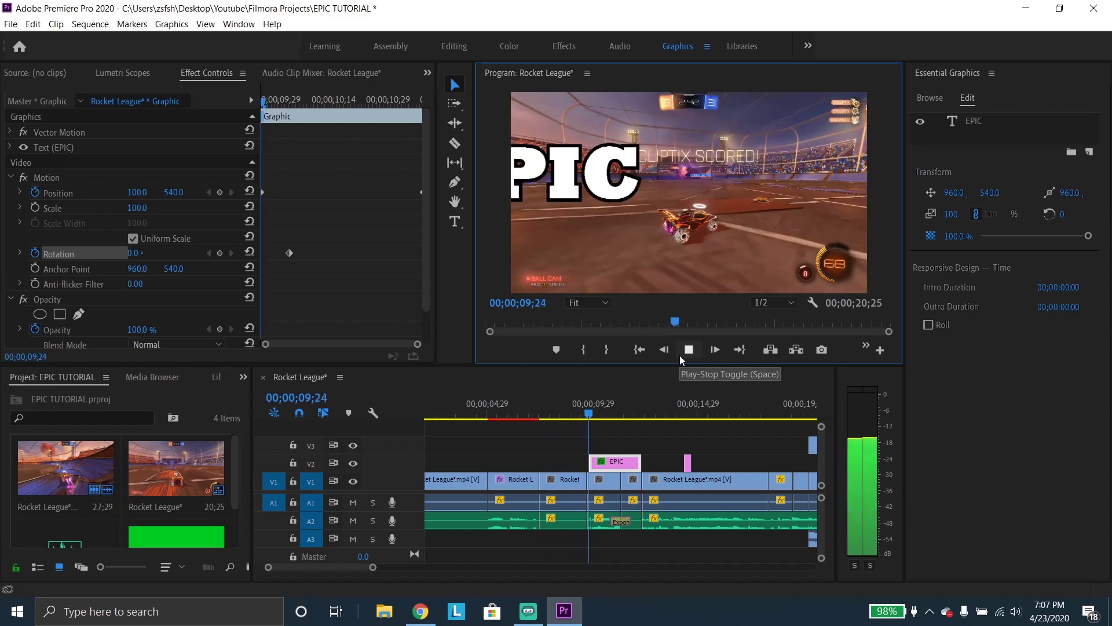
left_click(681, 358)
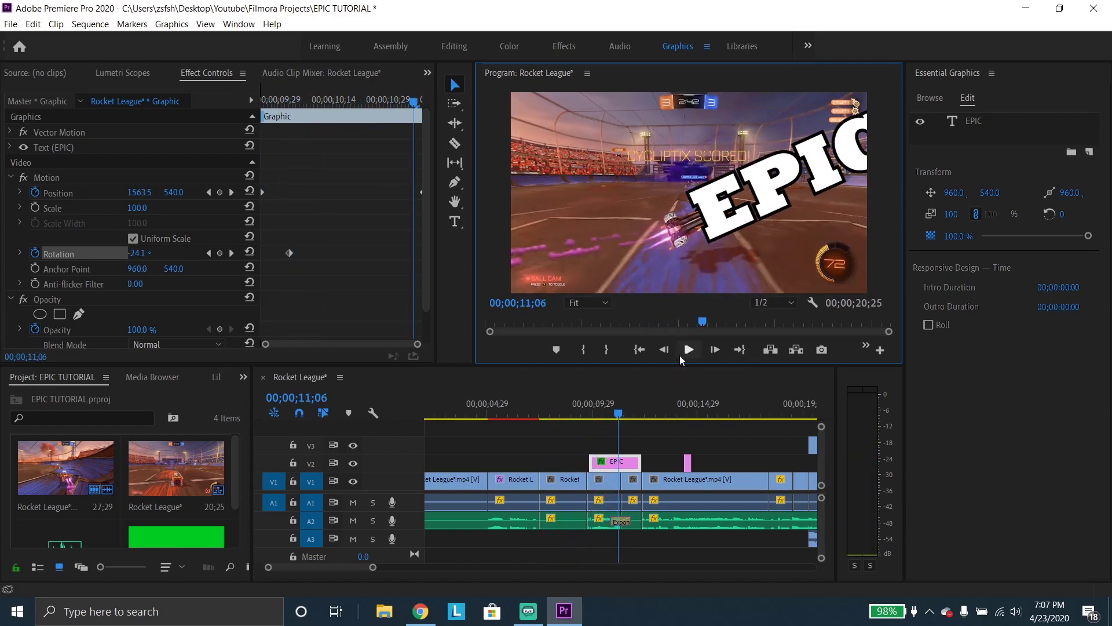
left_click(588, 416)
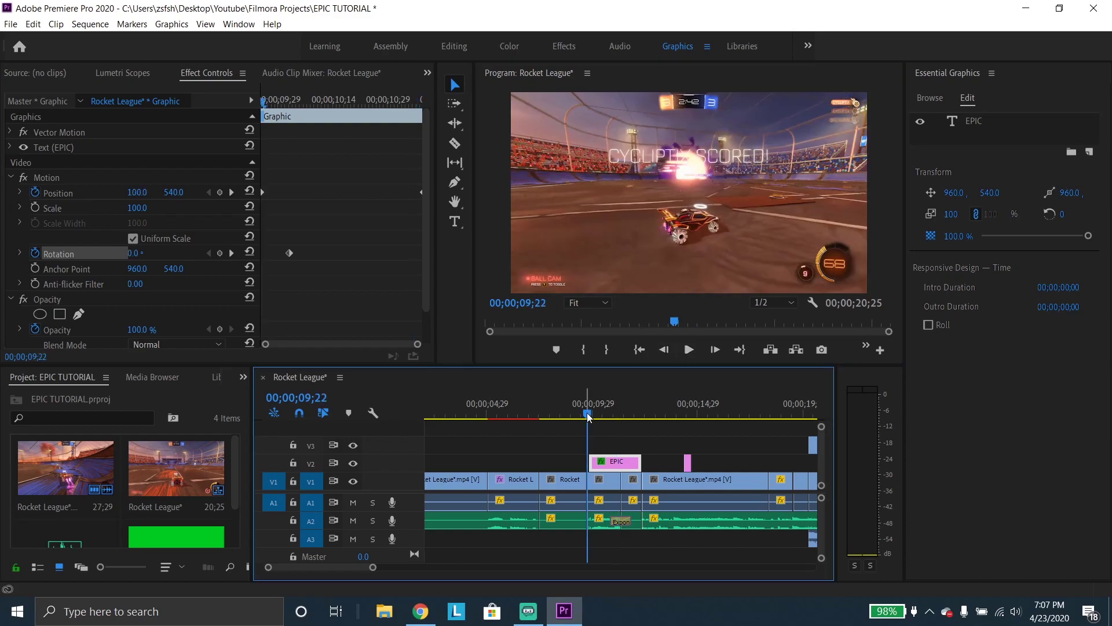
left_click_drag(589, 416, 598, 417)
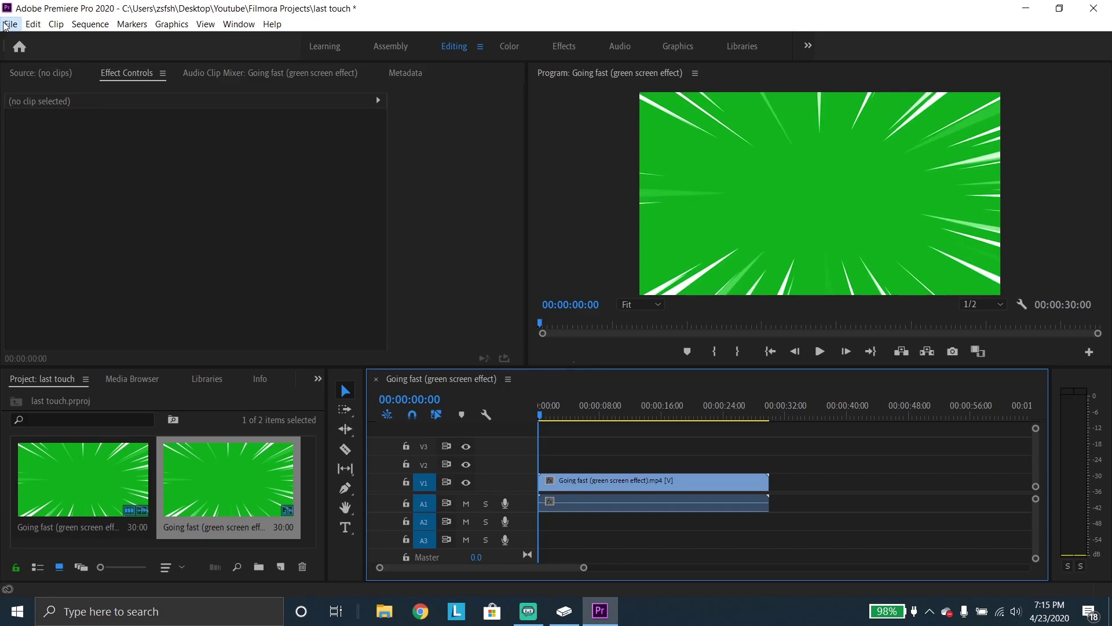
Open the media export settings for the Going fast (green screen effect) sequence in the last touch project.
key("alt+f")
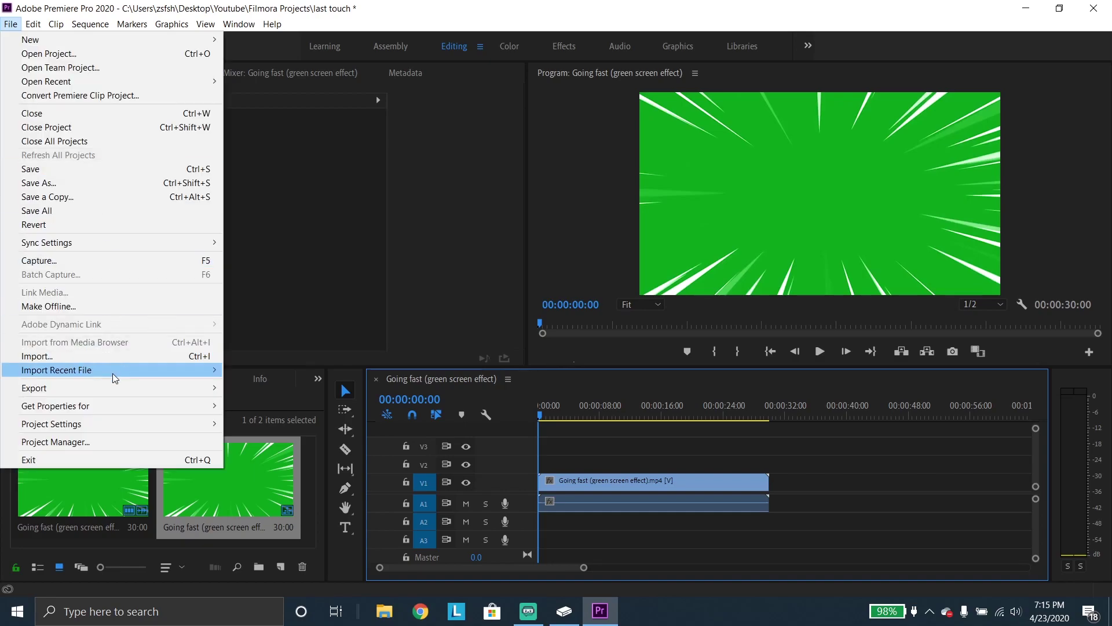
mouse_move(217, 387)
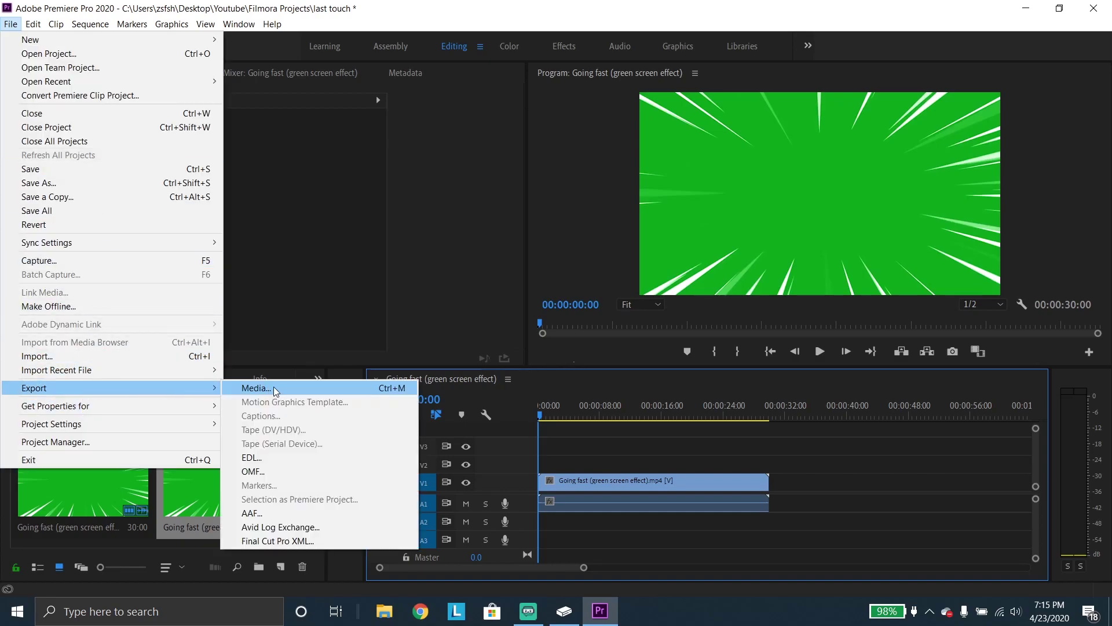
left_click(277, 390)
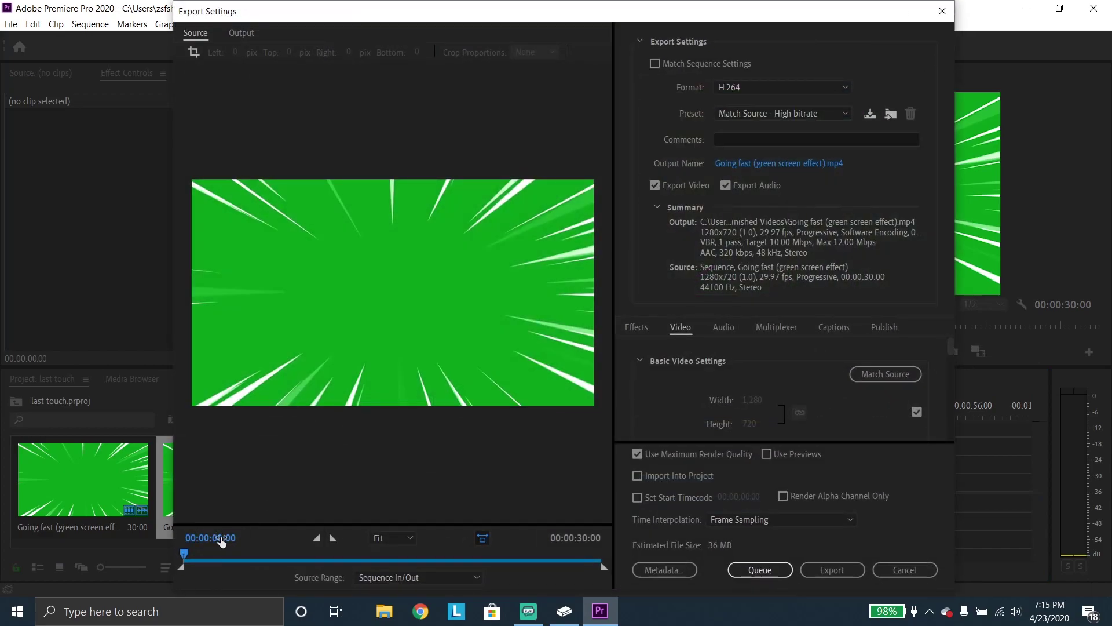
Try shortening the export's source range by moving its in and out points.
left_click_drag(186, 563, 362, 580)
left_click_drag(213, 573, 160, 572)
left_click(602, 568)
left_click(602, 568)
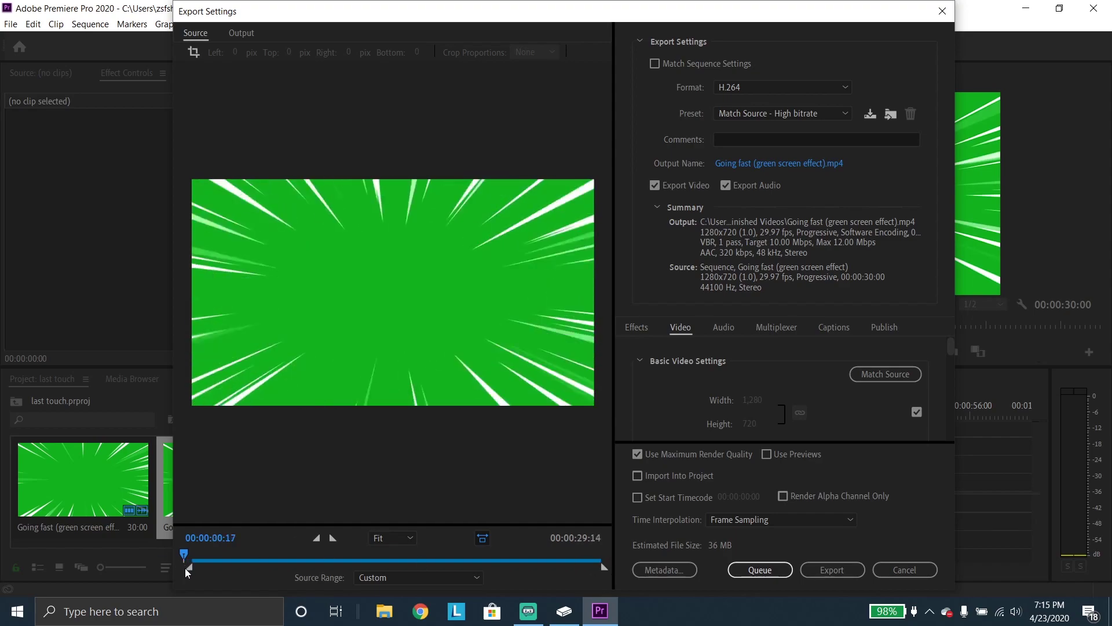
Keep H.264 as the export format and choose the YouTube 1080p Full HD preset.
left_click(809, 88)
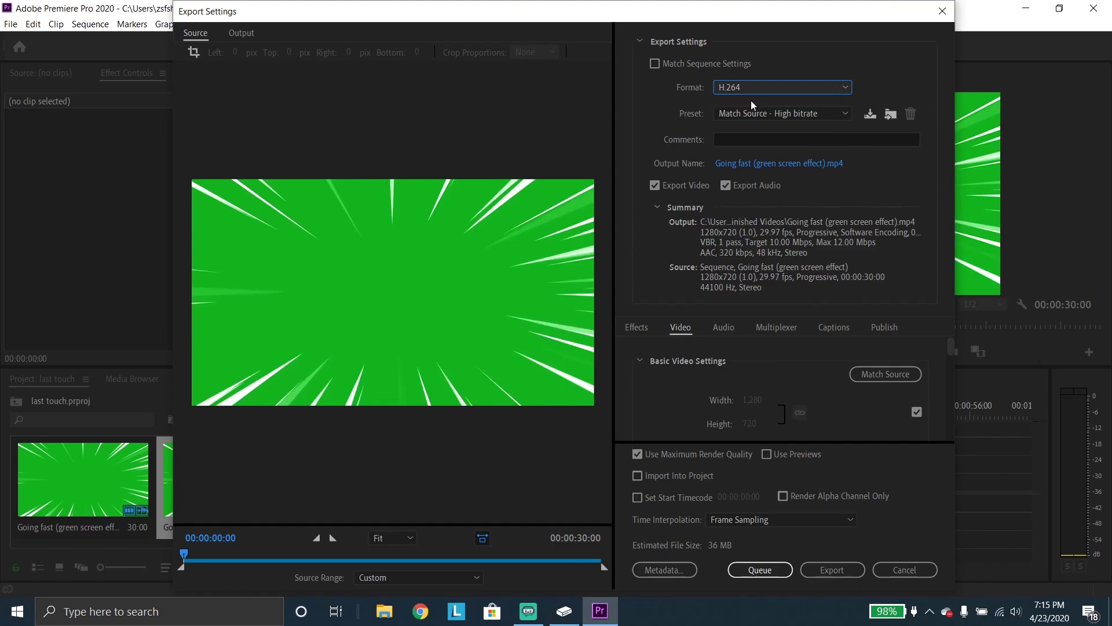
left_click(798, 112)
scroll(824, 242, "down", 4)
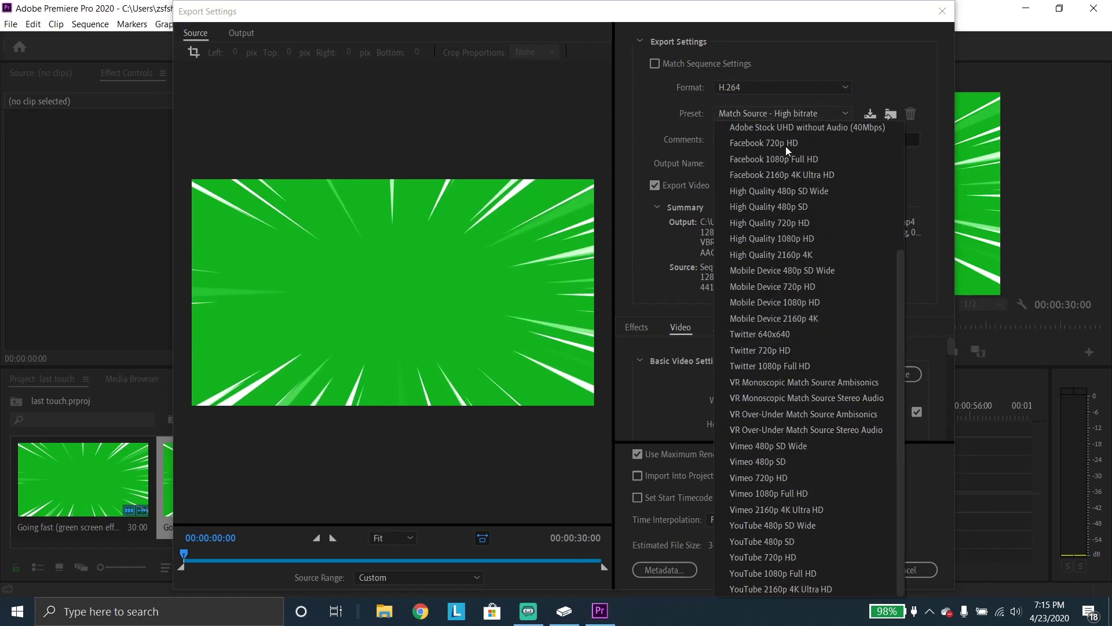
left_click(782, 577)
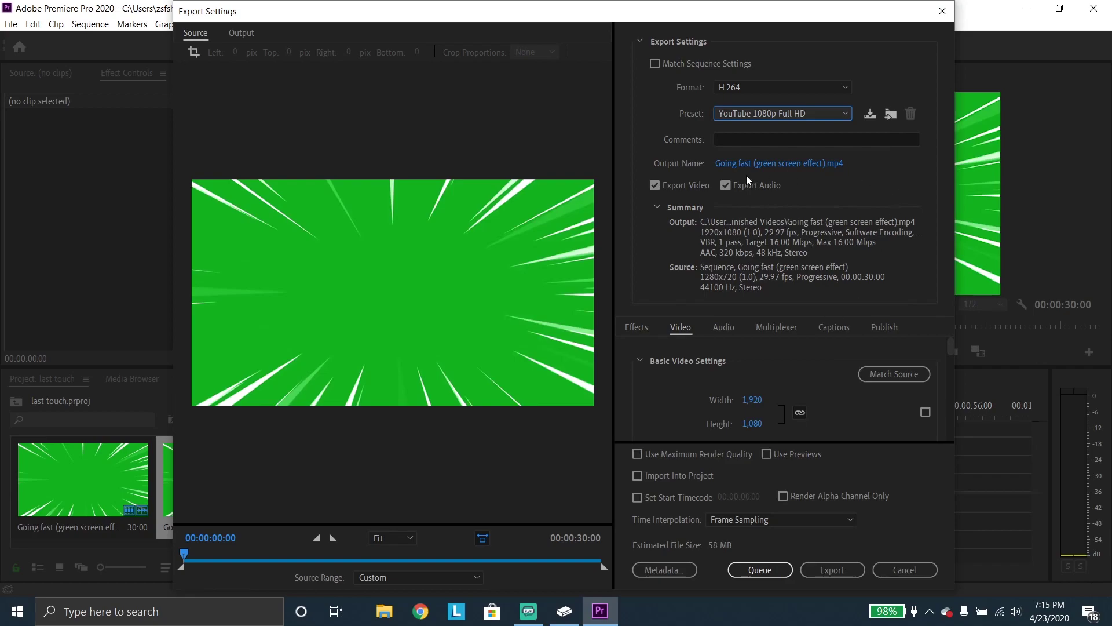
Name the export's output file test in the Finished Videos folder.
left_click(735, 165)
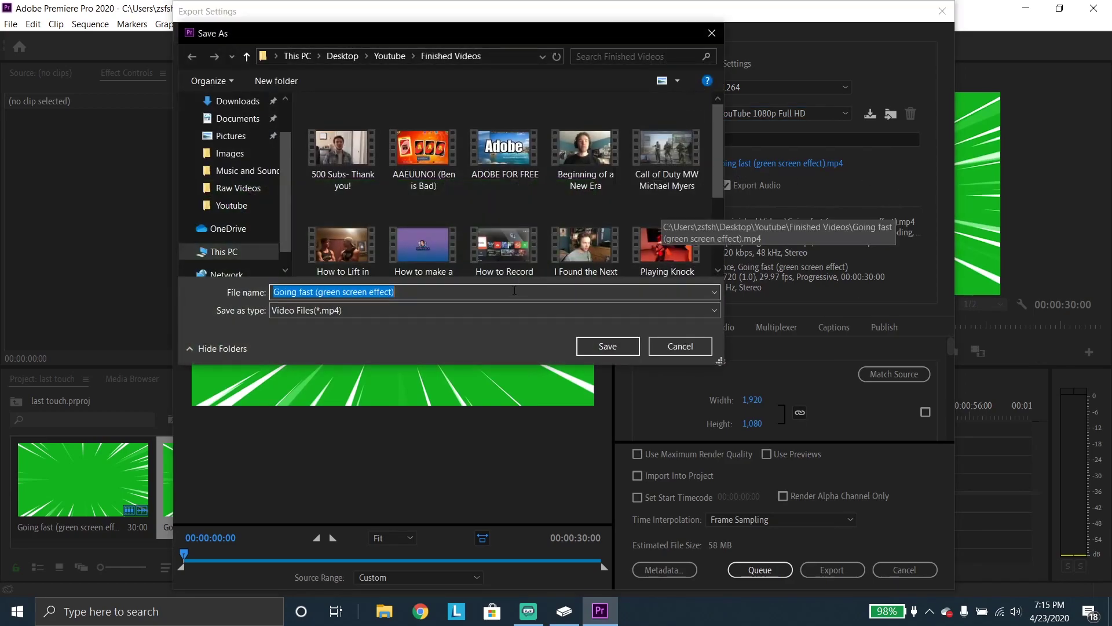
scroll(502, 176, "down", 2)
scroll(530, 221, "up", 2)
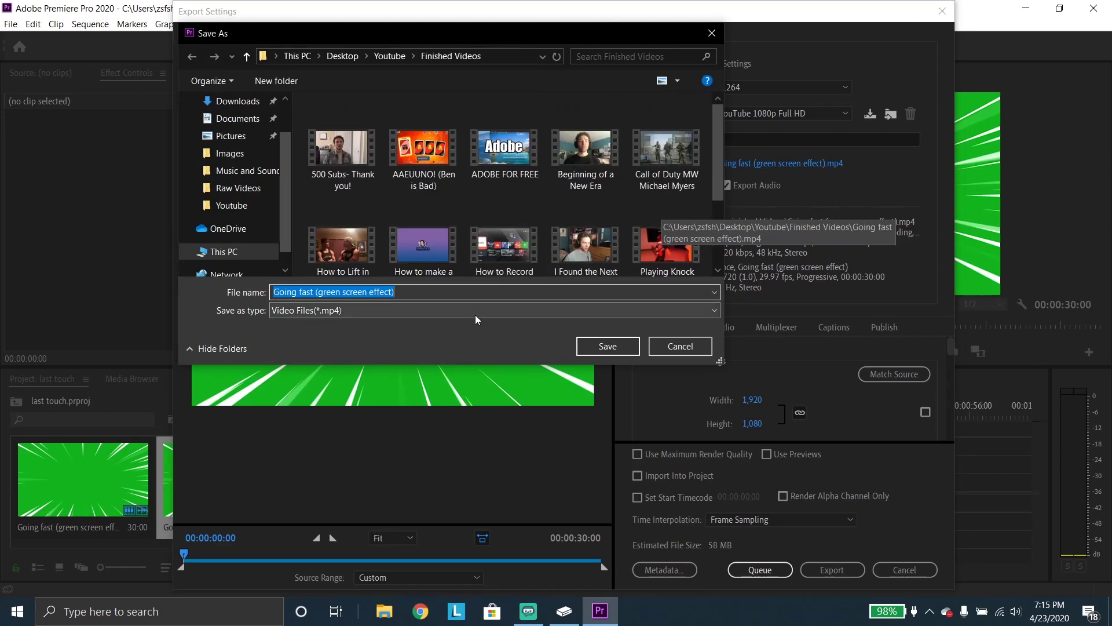
type("tetst")
key("Return")
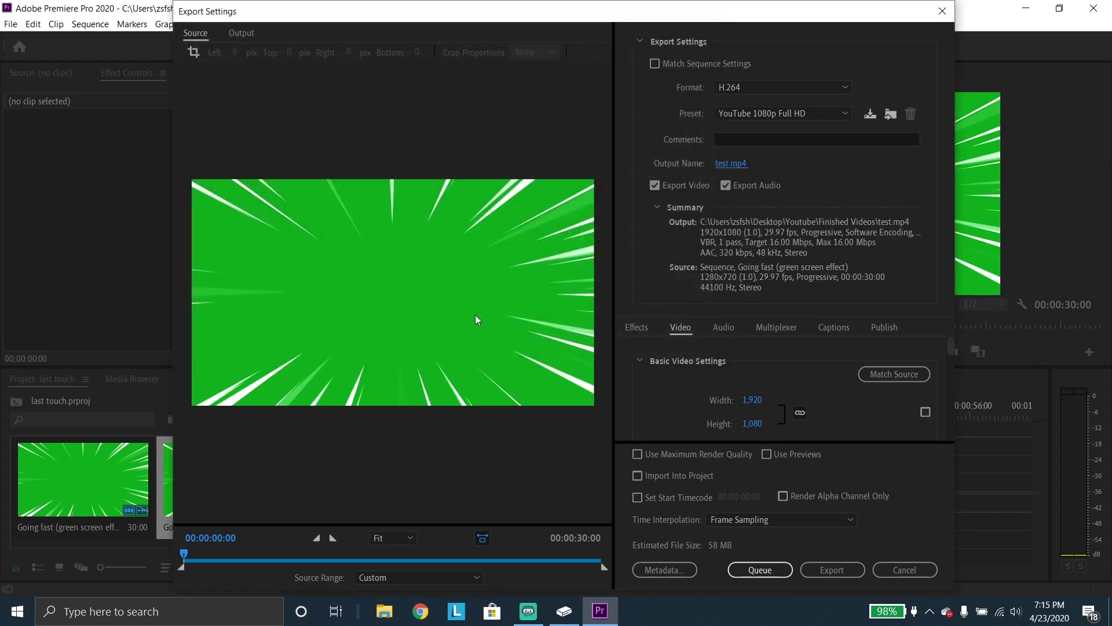
Enable rendering at maximum depth in the export's basic video settings.
scroll(660, 354, "down", 2)
scroll(683, 377, "down", 3)
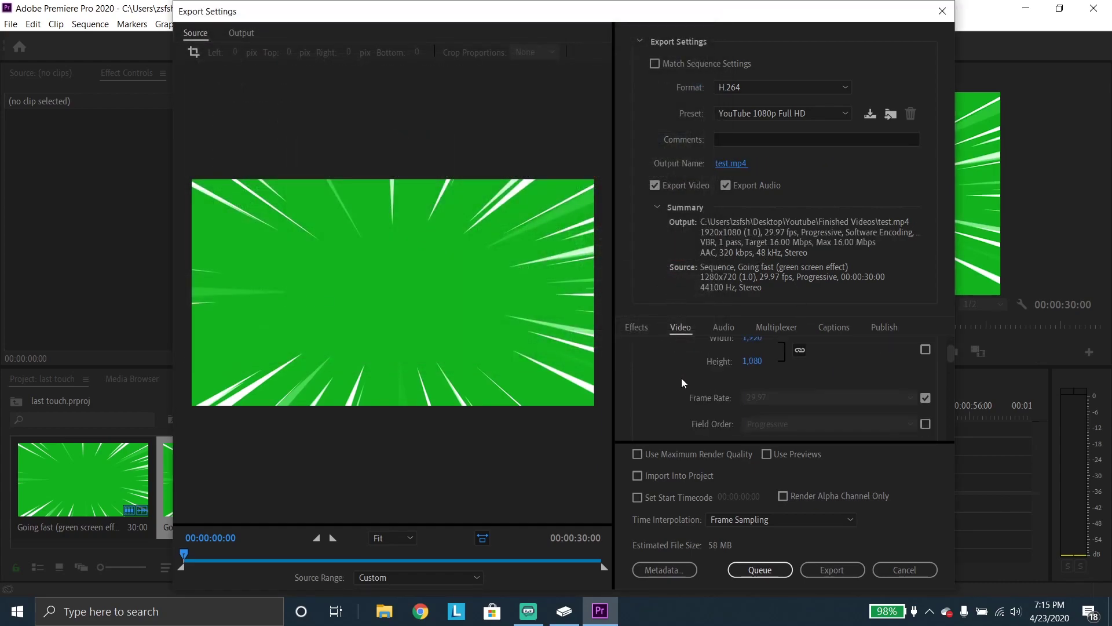
left_click(645, 406)
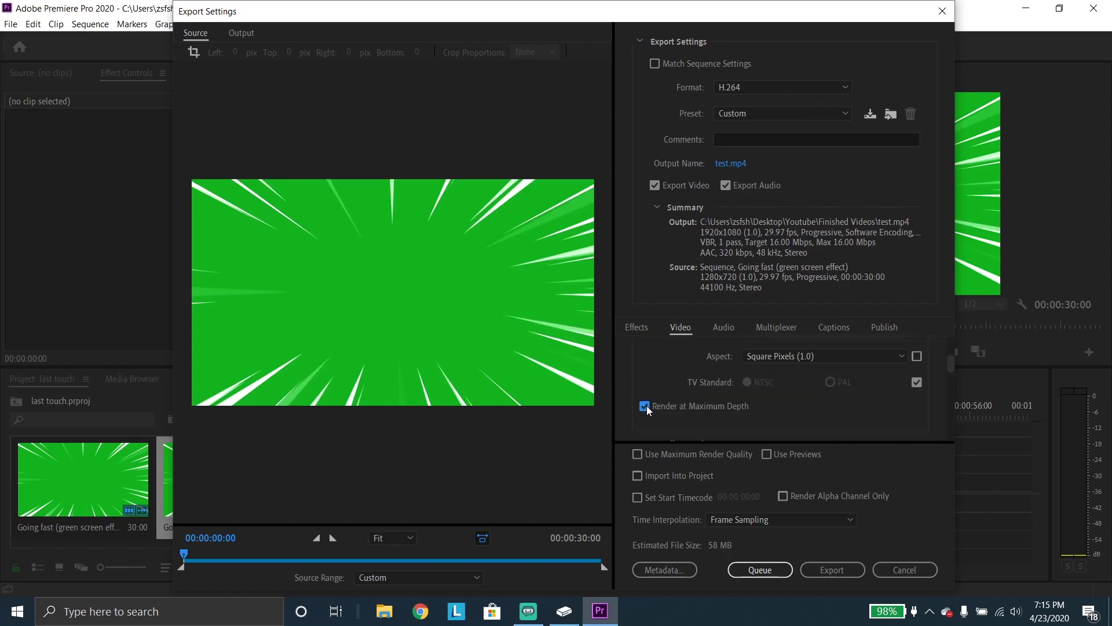
Set the export's bitrate encoding to VBR, 2 pass.
scroll(684, 399, "up", 2)
scroll(679, 391, "down", 8)
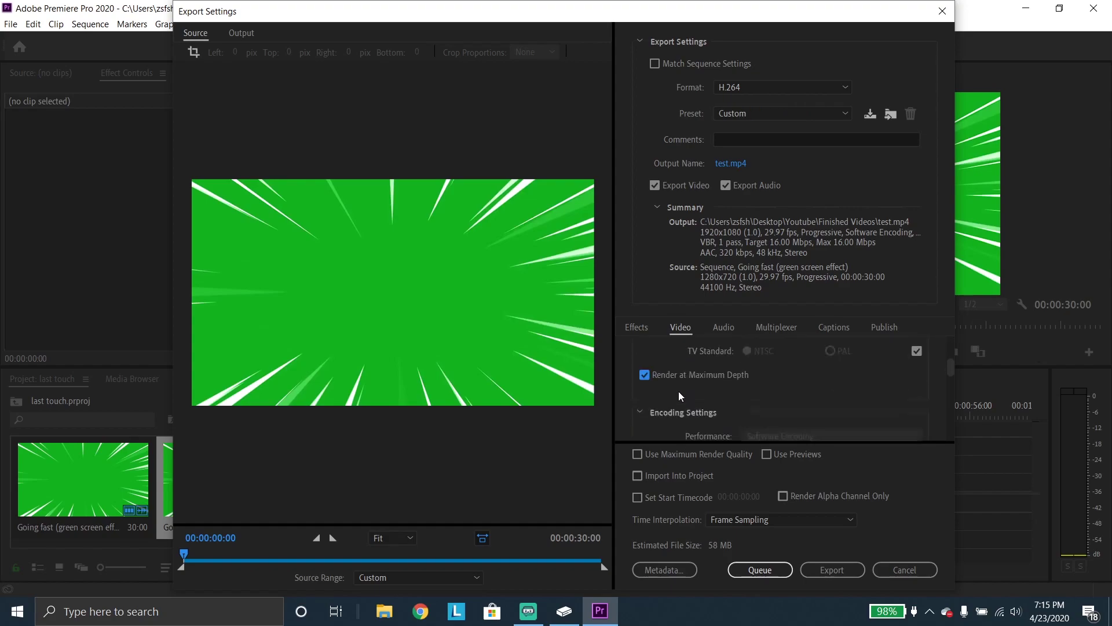
scroll(694, 394, "down", 8)
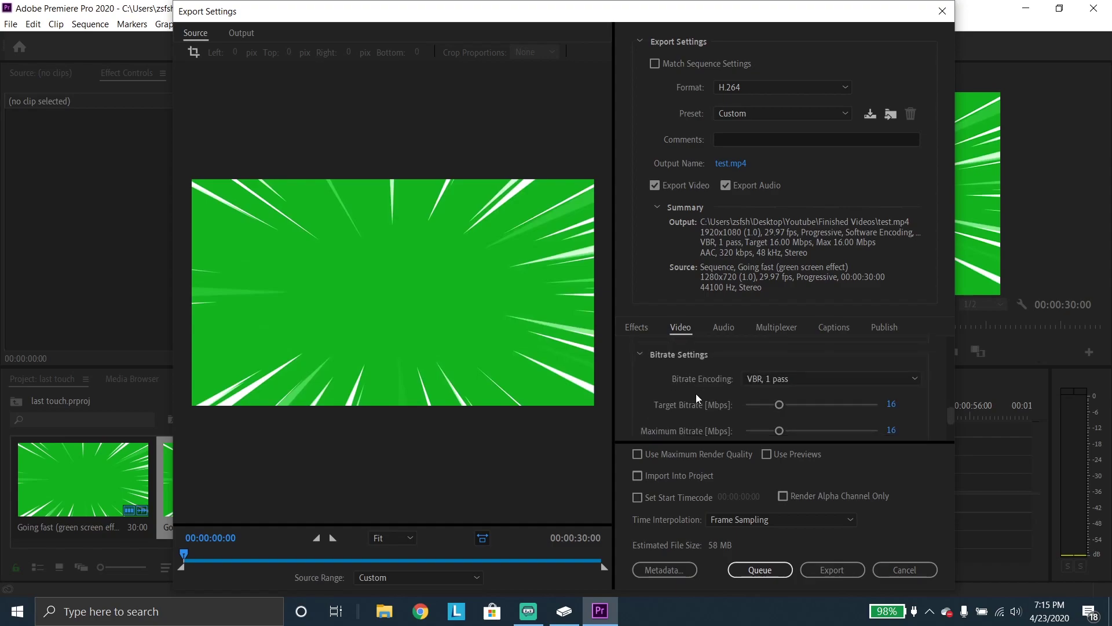
left_click(849, 380)
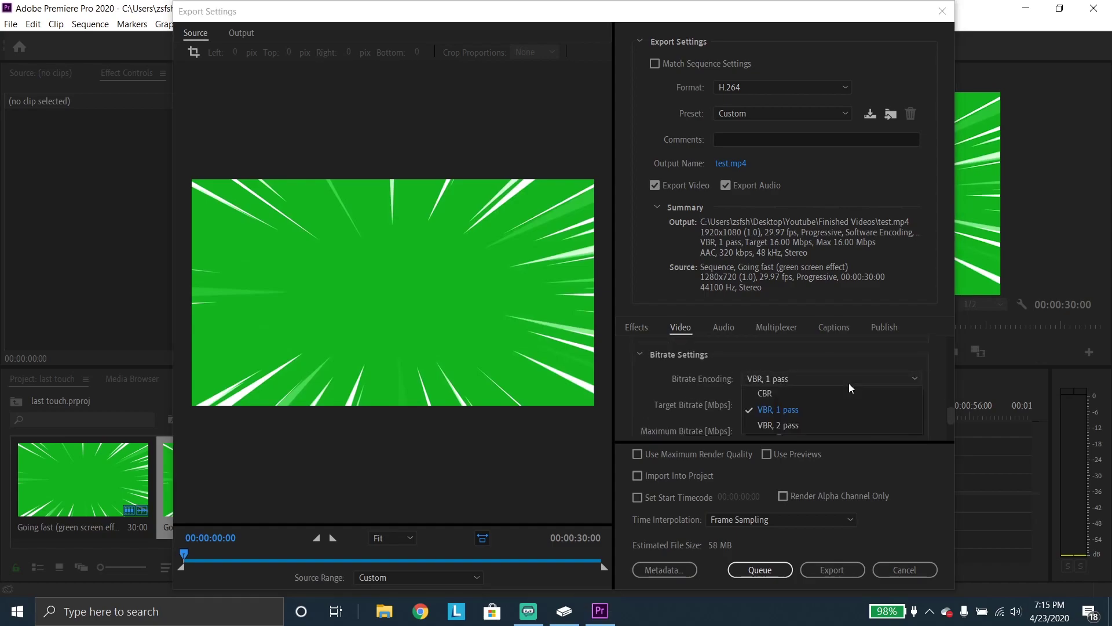
left_click(825, 425)
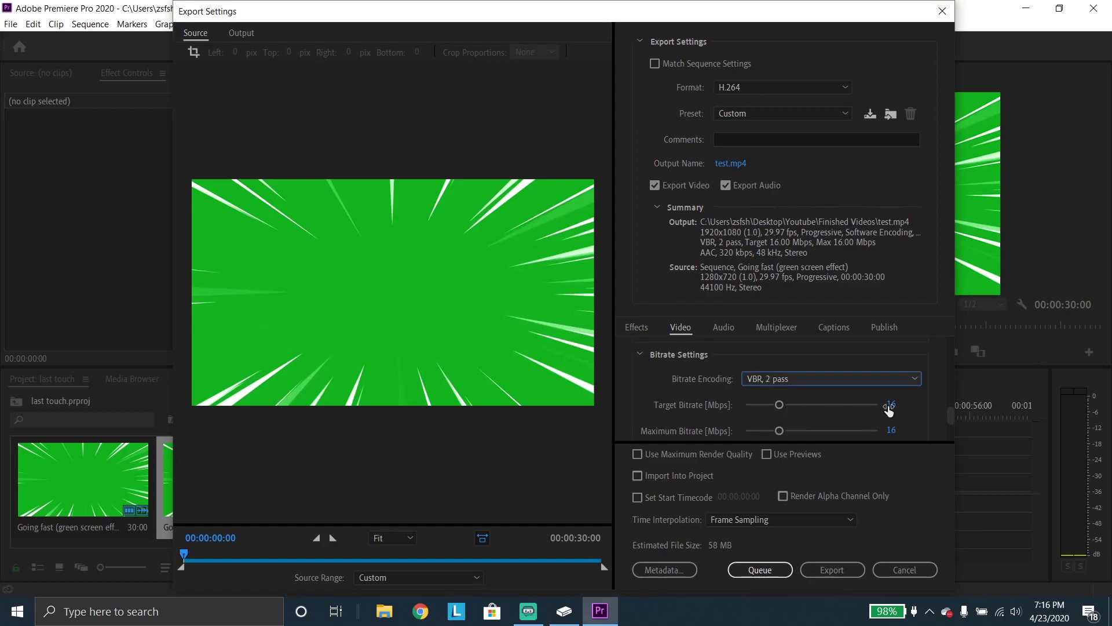
Set the export's target bitrate to 15 Mbps and its maximum bitrate to 30 Mbps.
left_click(891, 405)
type("15")
key("Return")
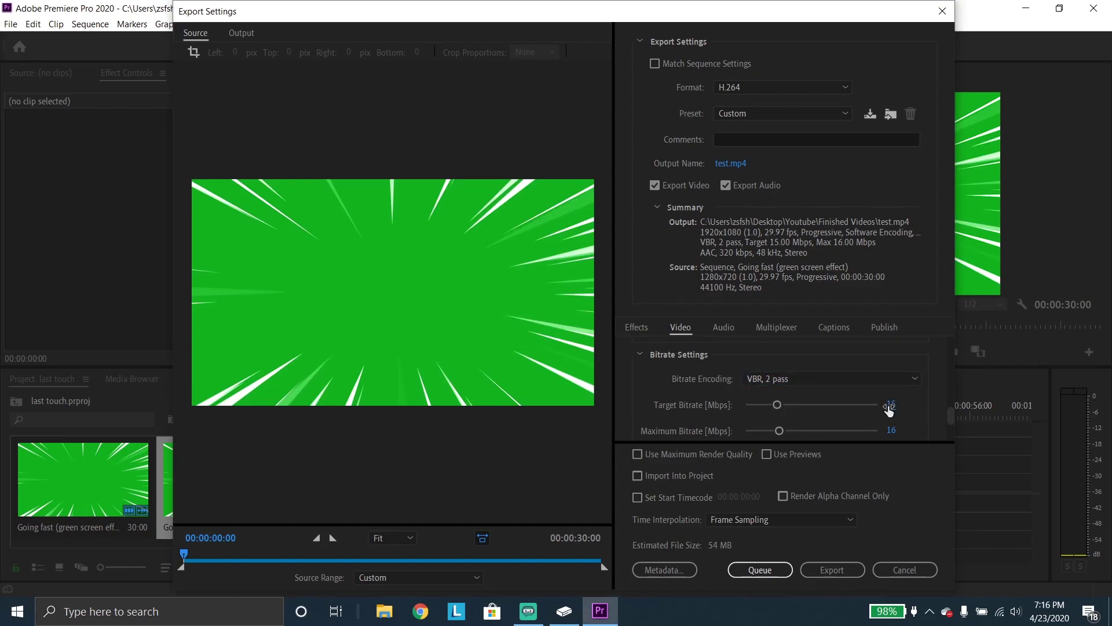
left_click(892, 429)
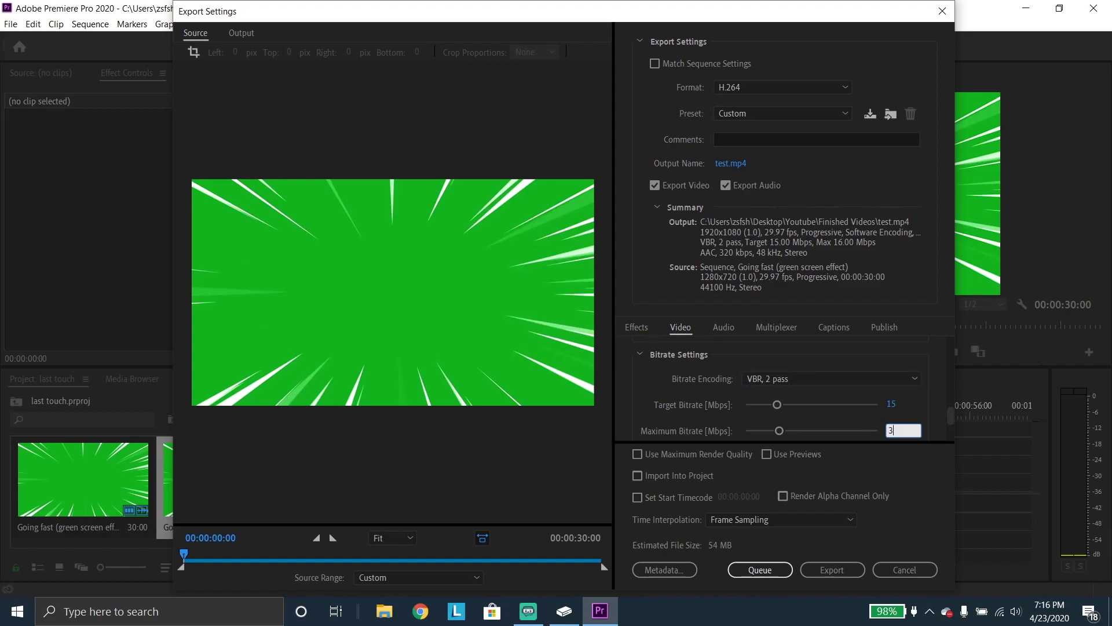
type("30")
key("Return")
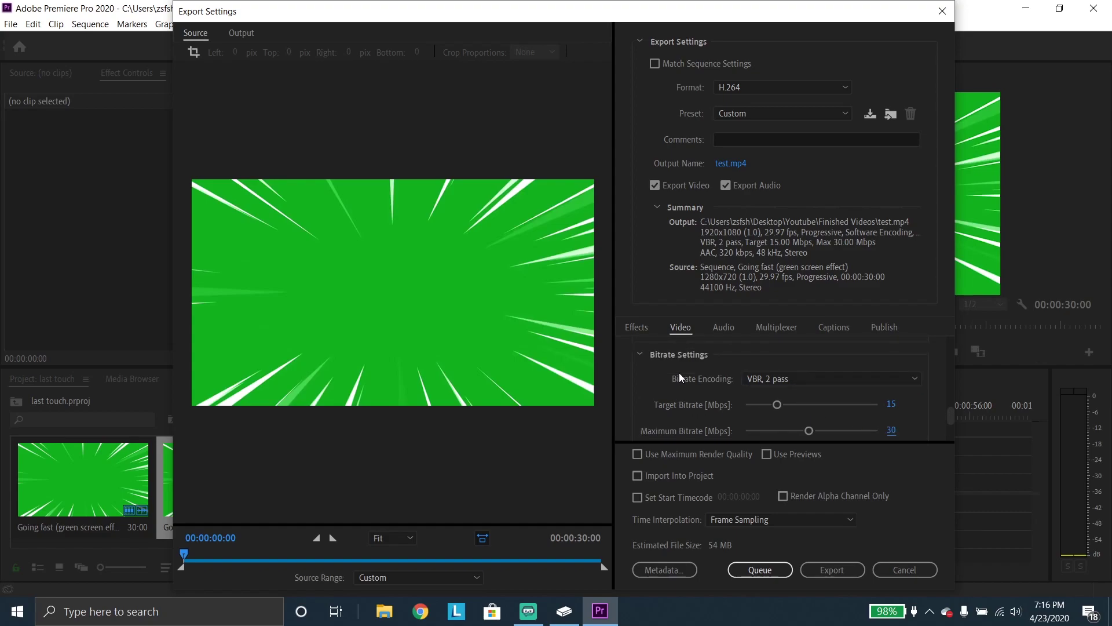
scroll(725, 401, "down", 5)
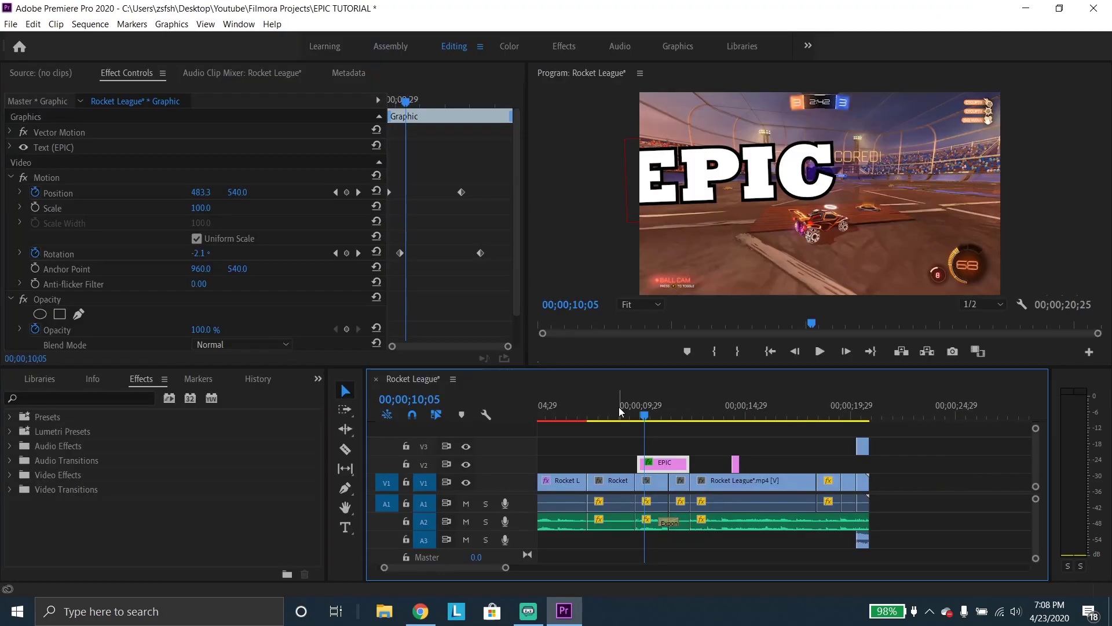
Switch the EPIC TUTORIAL project to the Assembly workspace and return the playhead to the start of the Rocket League sequence.
left_click(388, 47)
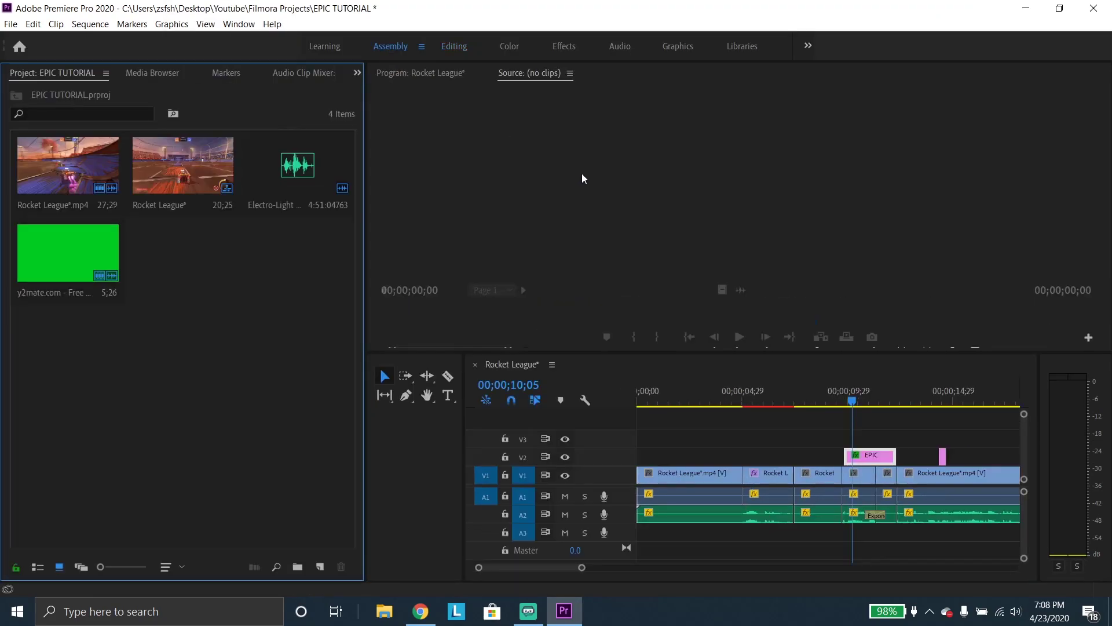
left_click(669, 405)
left_click_drag(670, 407, 630, 402)
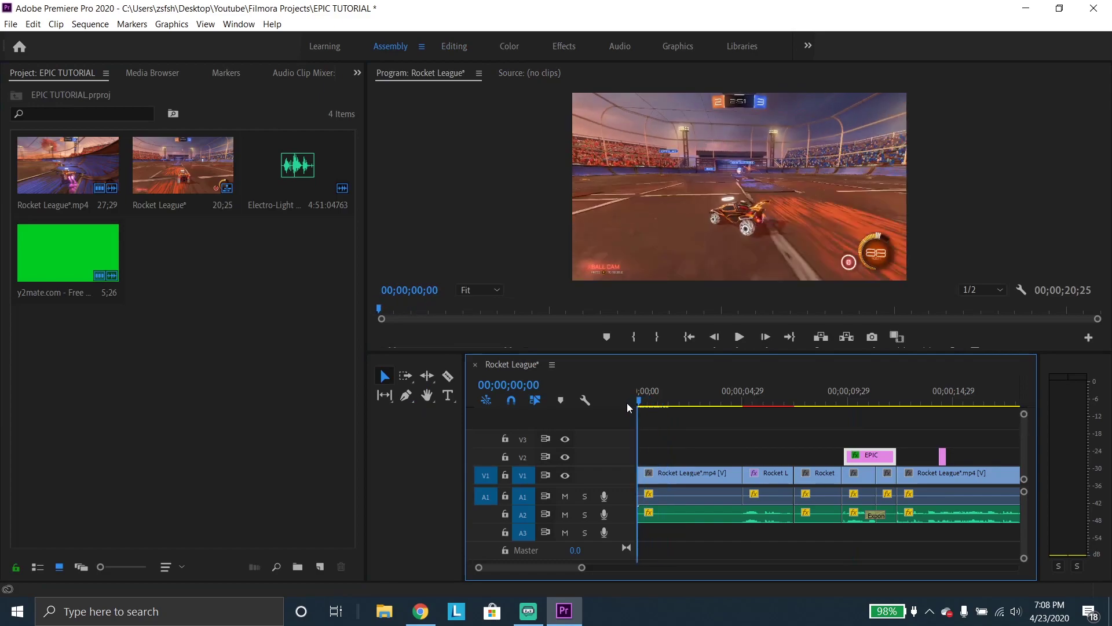
left_click_drag(562, 568, 546, 571)
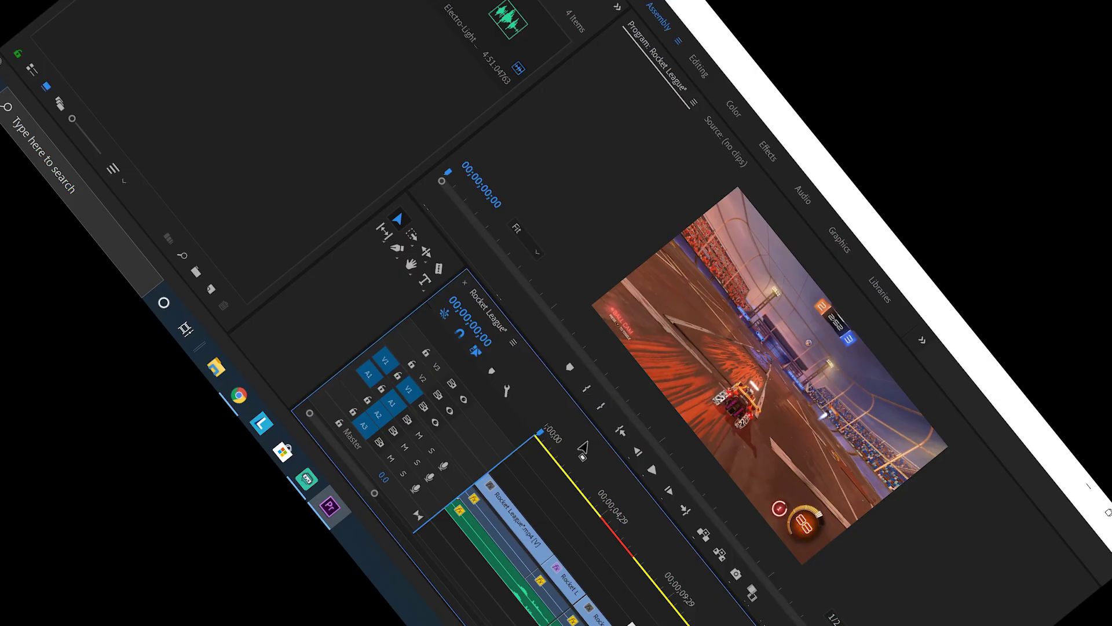
Check the frames near the end of the Rocket League sequence, around the short clip on V3.
scroll(863, 467, "down", 3)
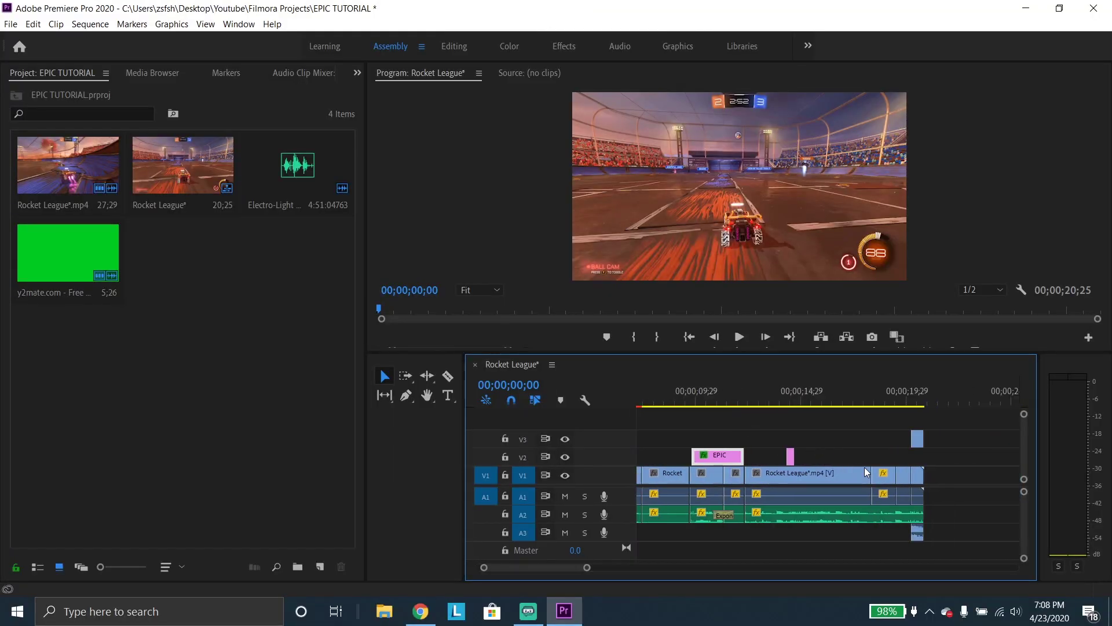
left_click(875, 399)
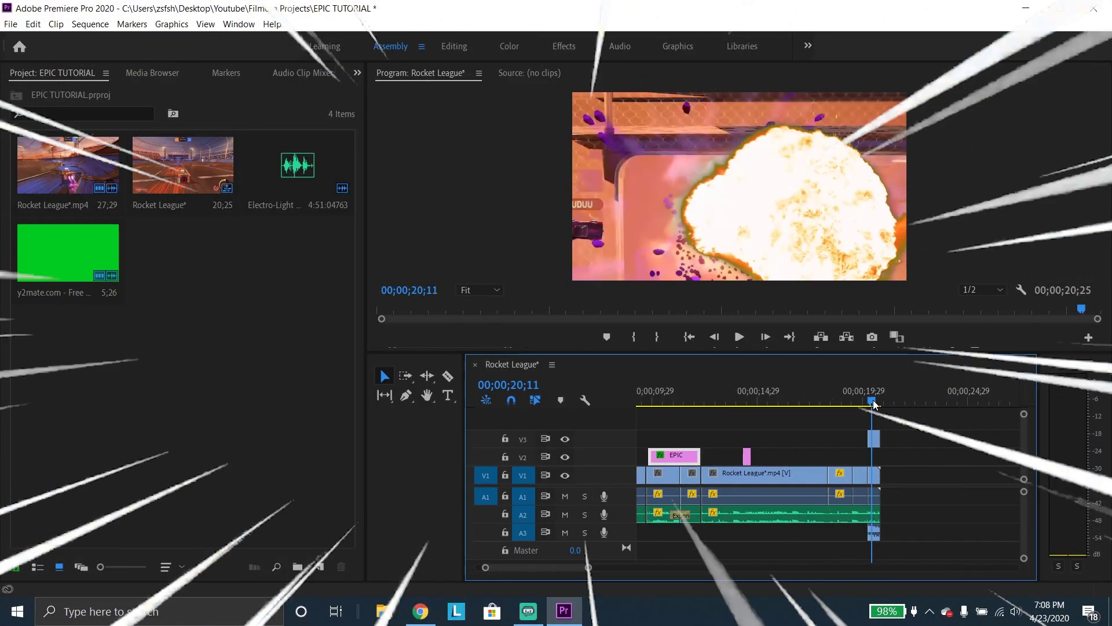
left_click(861, 399)
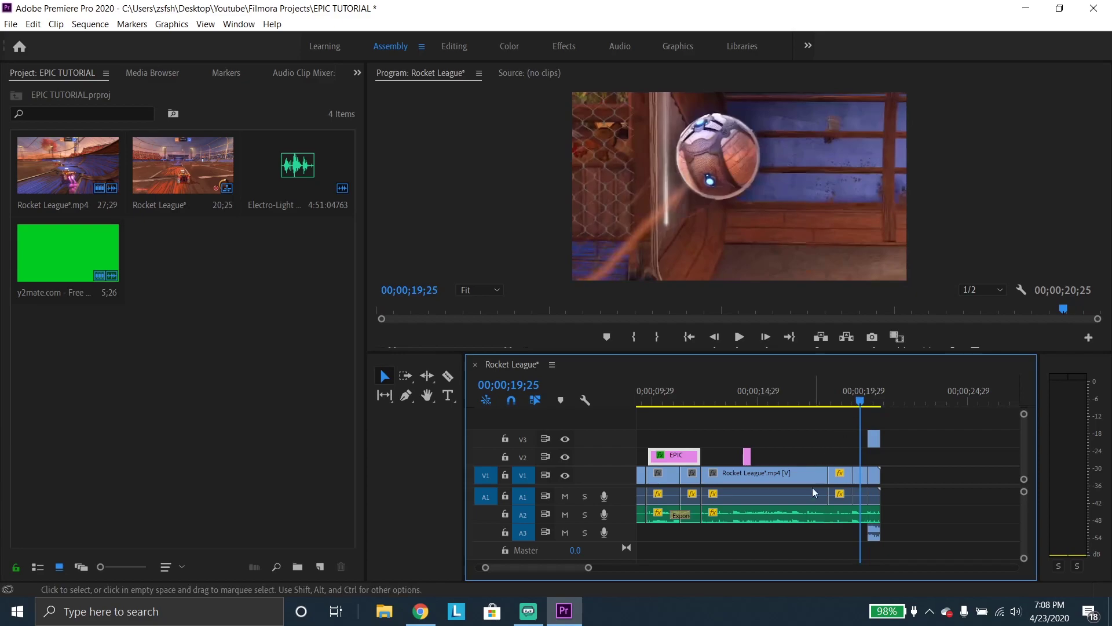
left_click(808, 516)
right_click(787, 514)
left_click(776, 440)
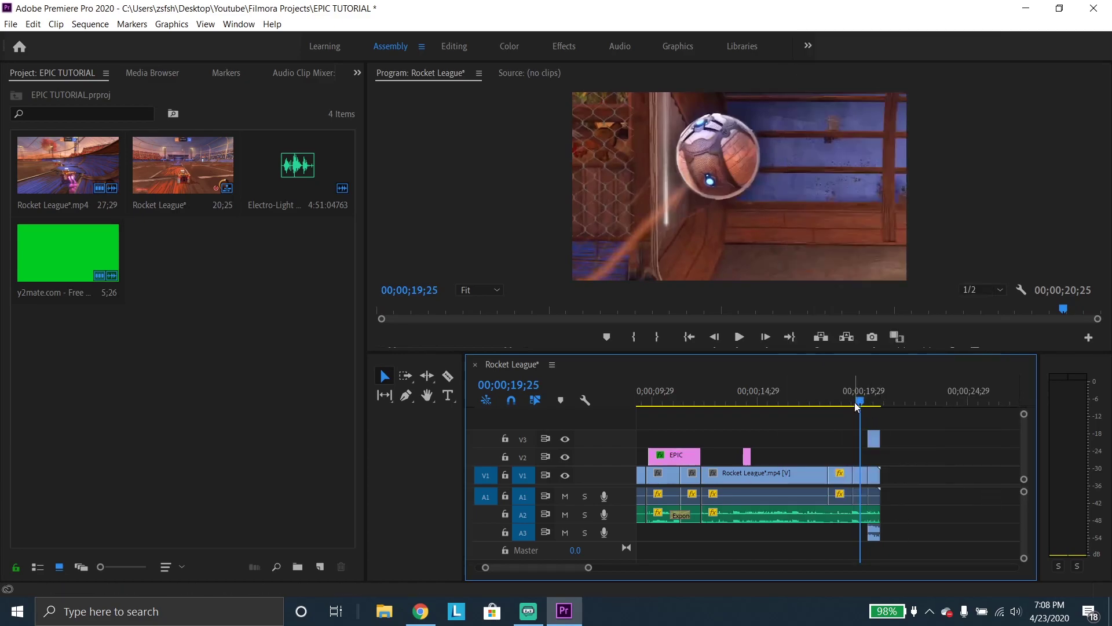
Return the playhead to 00;00;00;00 and play the Rocket League sequence through to its end.
left_click_drag(860, 405, 614, 463)
scroll(669, 513, "up", 3)
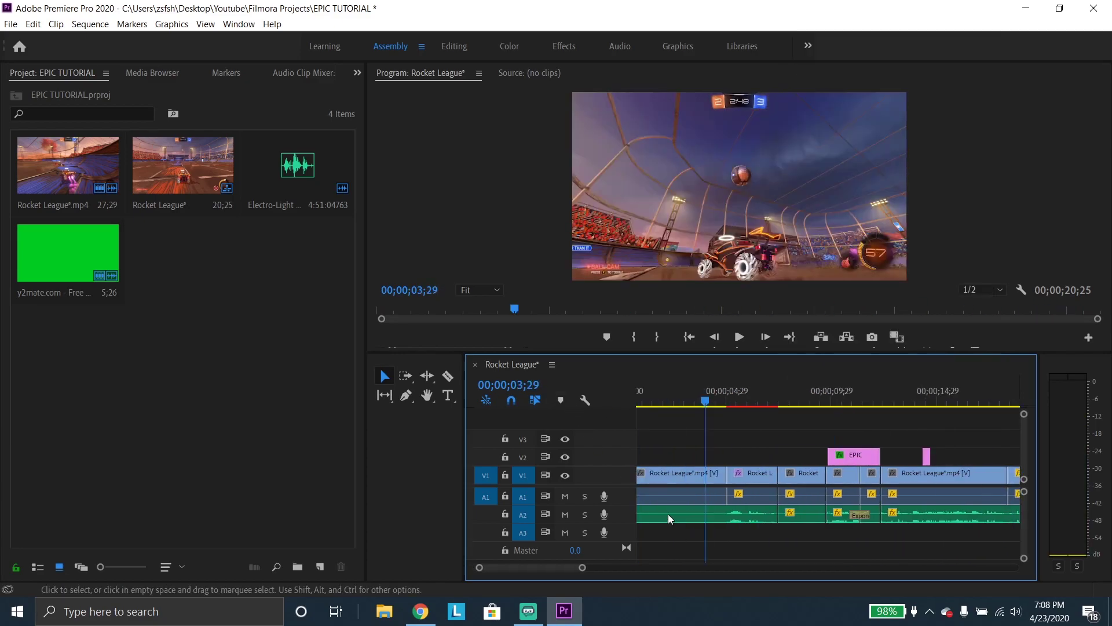
left_click_drag(721, 398, 630, 408)
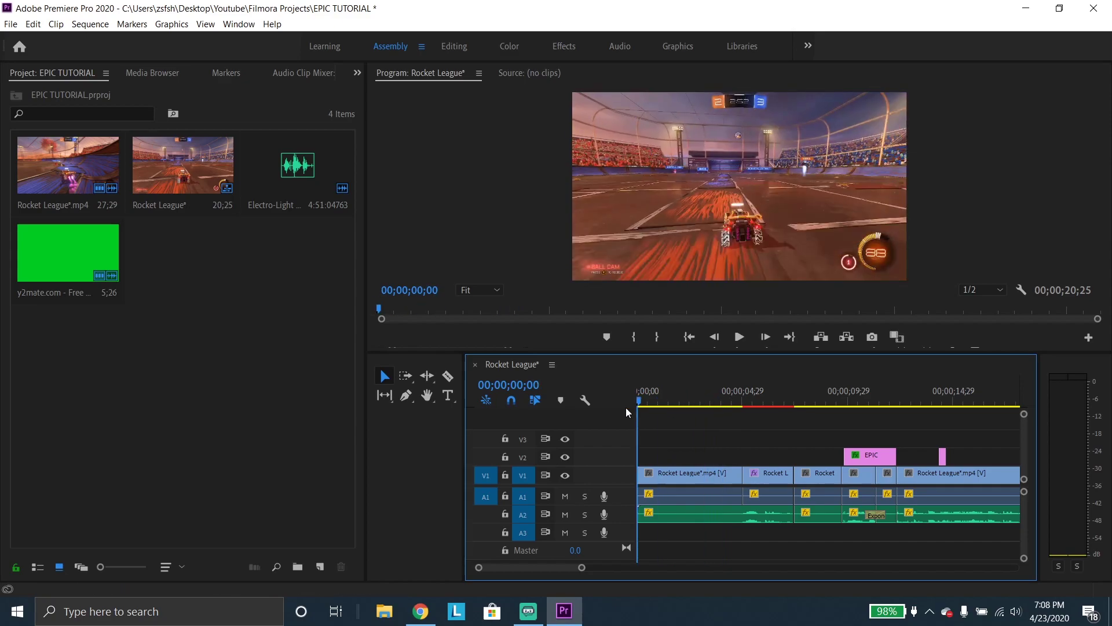
left_click(739, 337)
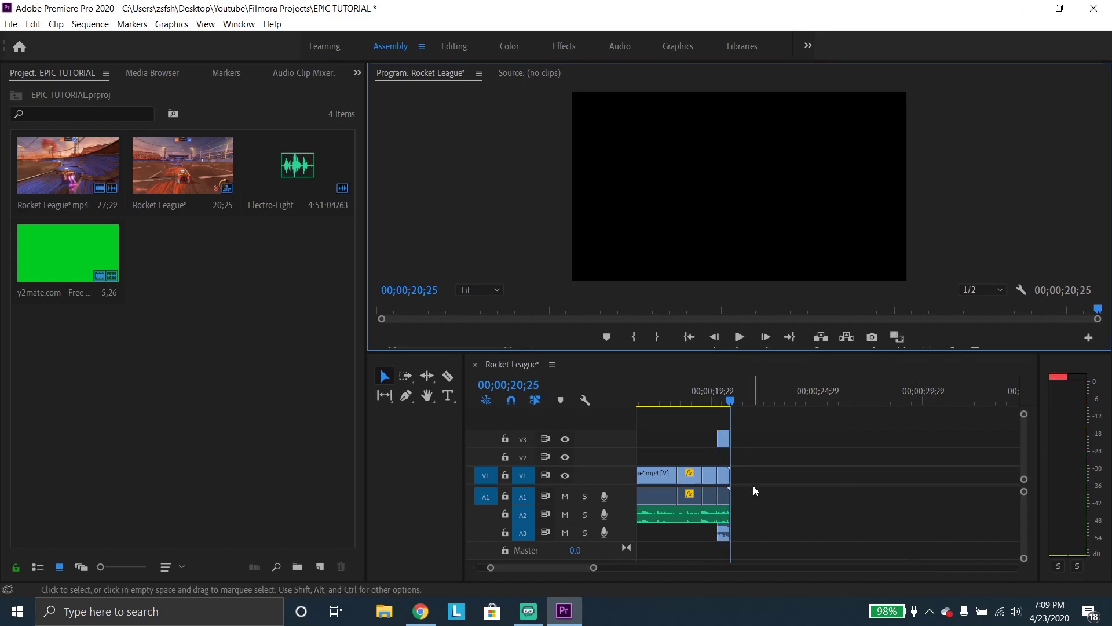
Review the frames around the EPIC title and the short second title clip on V2.
scroll(752, 489, "up", 10)
scroll(536, 571, "up", 2)
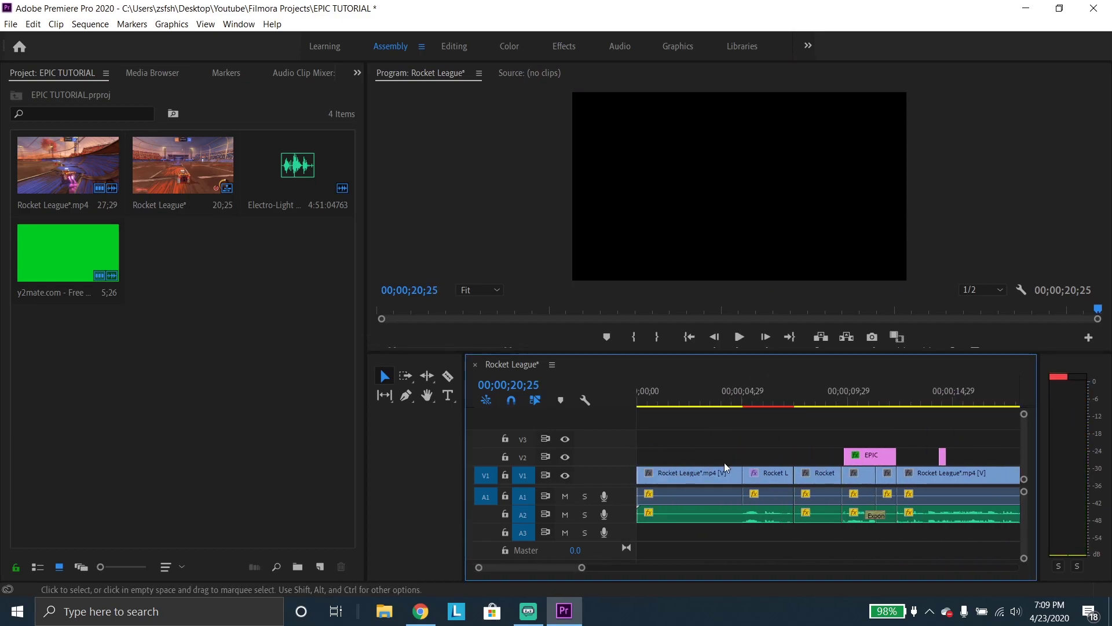
left_click(839, 400)
left_click_drag(839, 406, 839, 406)
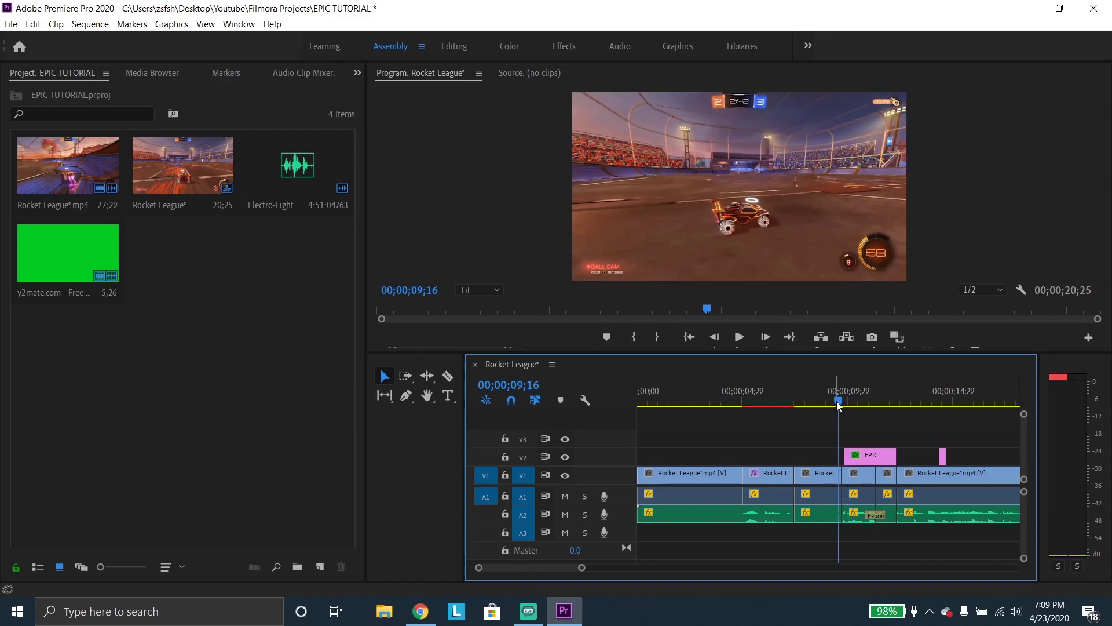
scroll(721, 404, "down", 7)
left_click(710, 397)
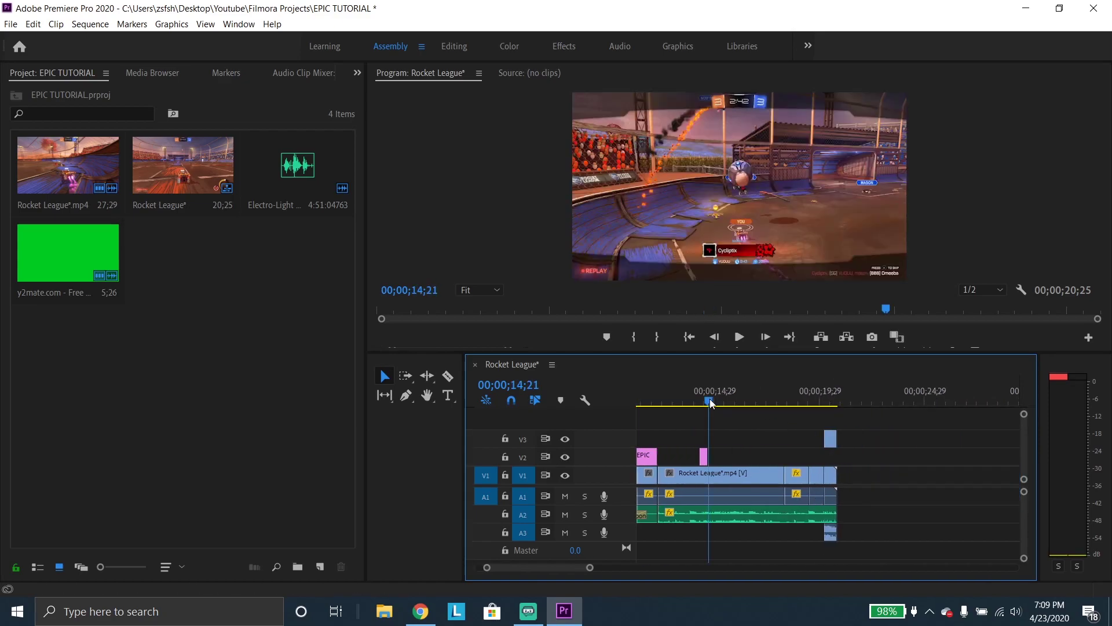
key("Up")
scroll(728, 461, "up", 3)
scroll(730, 461, "up", 4)
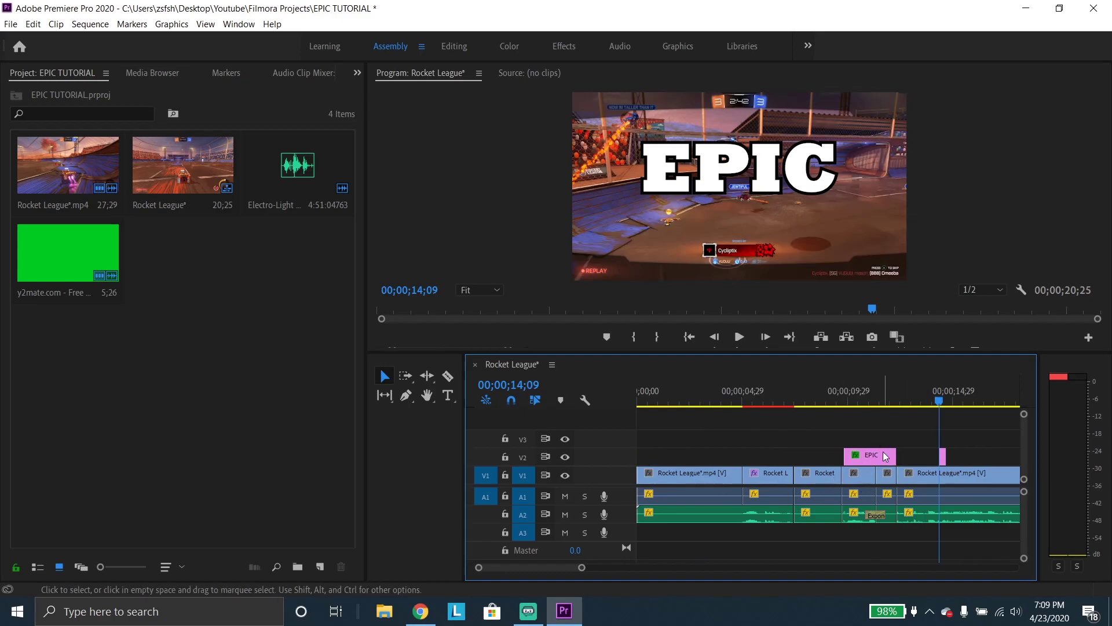
scroll(875, 452, "down", 4)
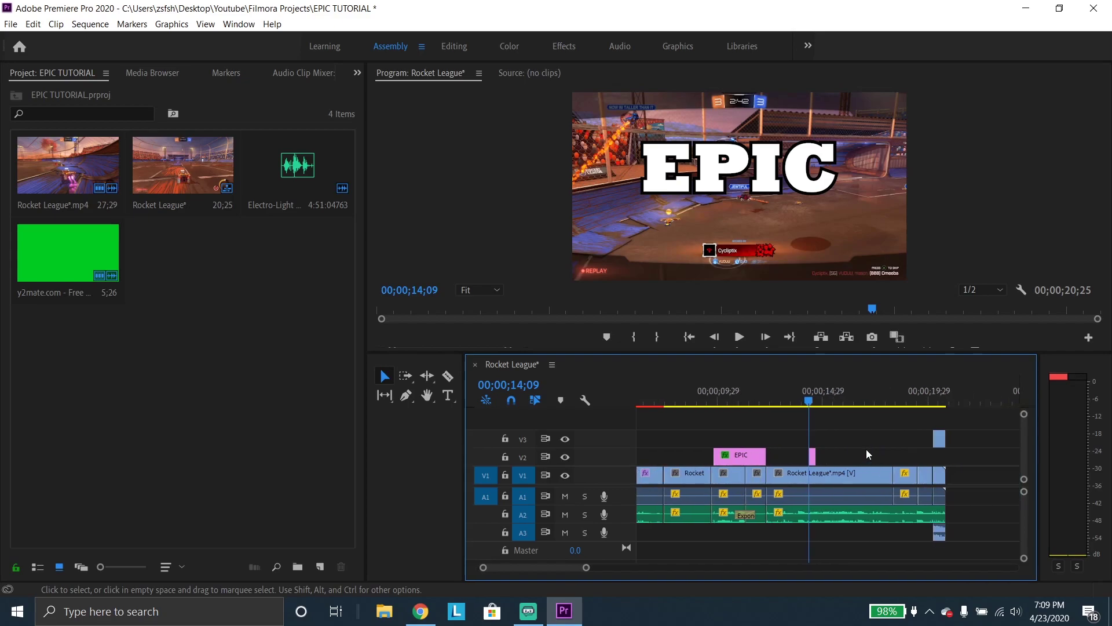
mouse_move(809, 404)
left_mouse_down()
mouse_move(905, 405)
mouse_move(821, 400)
left_mouse_up()
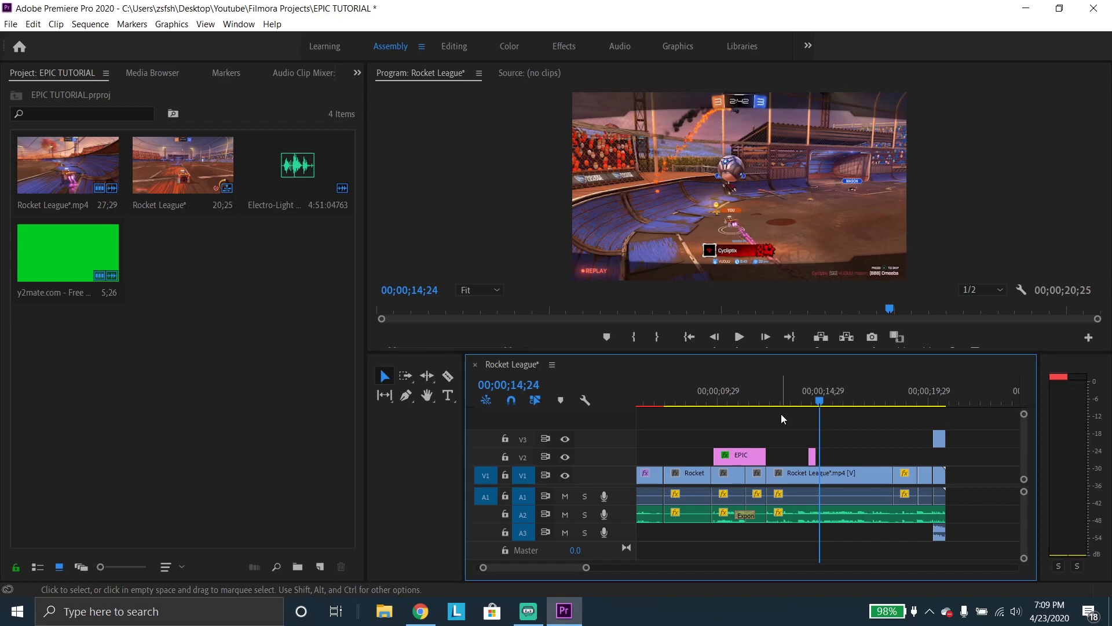
left_click(819, 401)
scroll(861, 444, "down", 1)
scroll(861, 445, "up", 2)
scroll(861, 445, "up", 1)
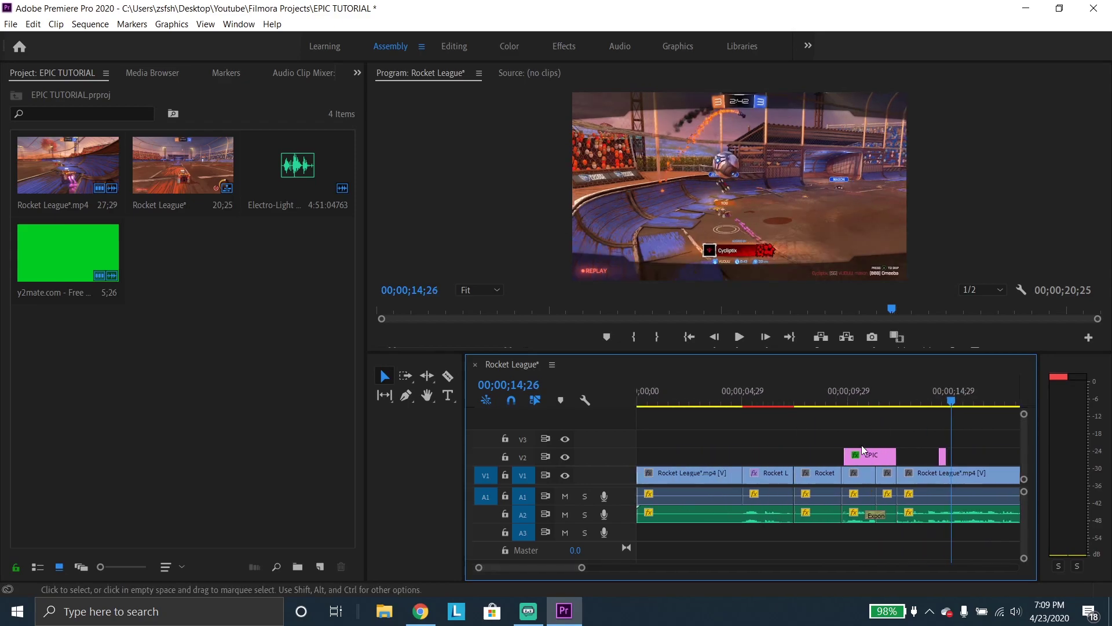